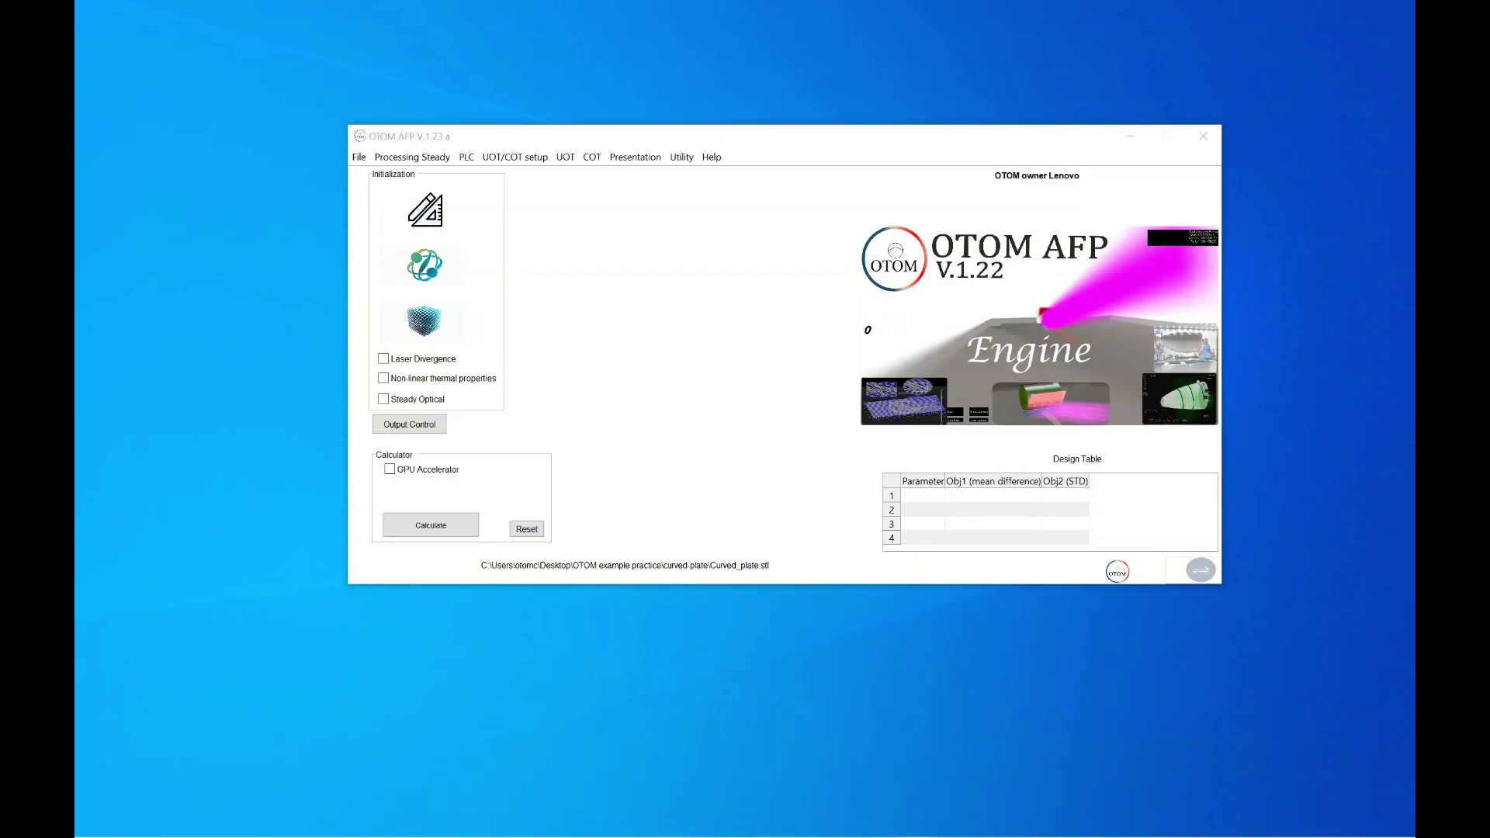
pyautogui.click(514, 157)
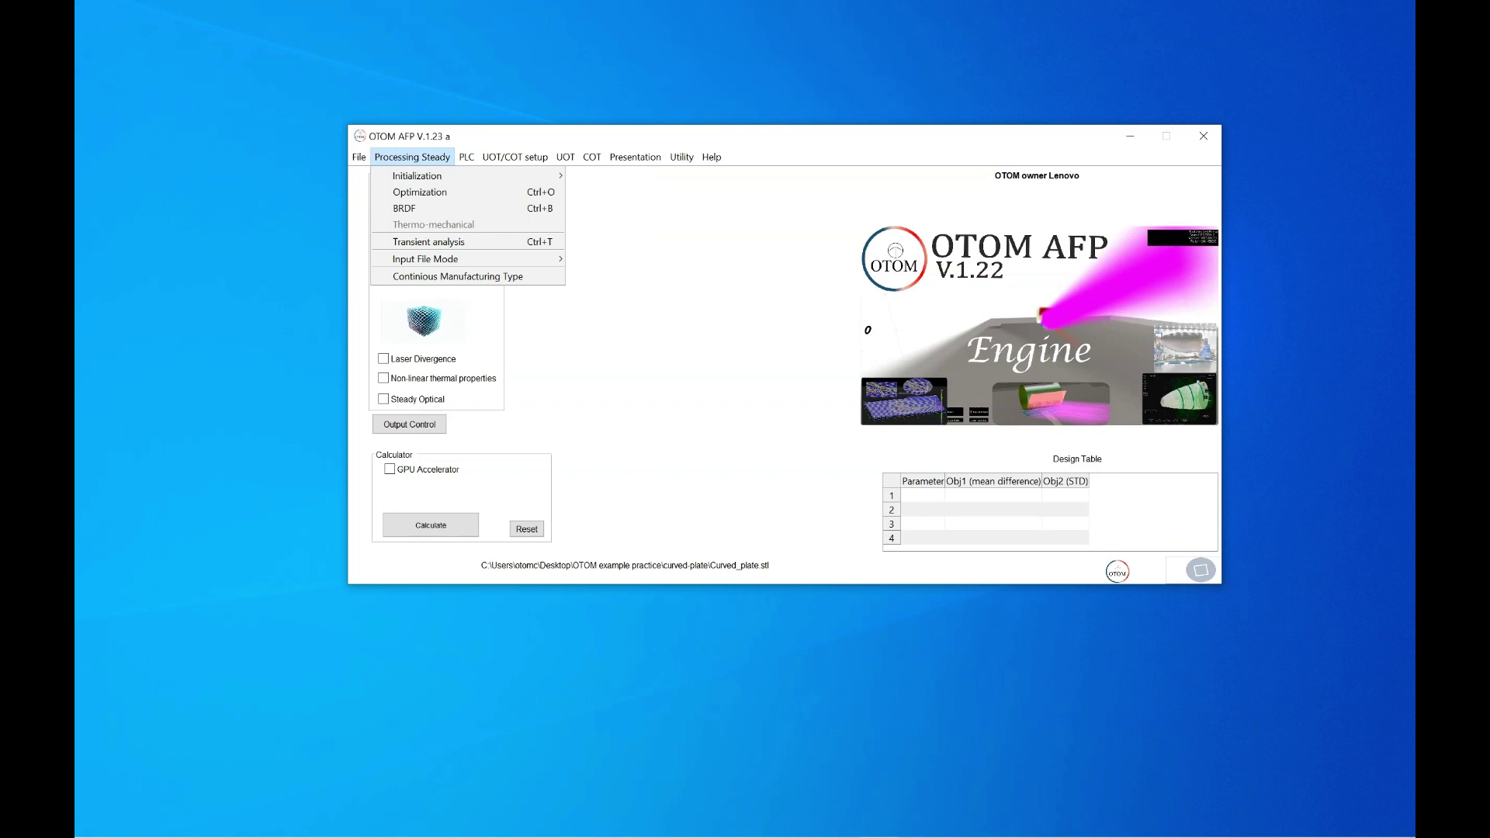
pyautogui.moveTo(515, 157)
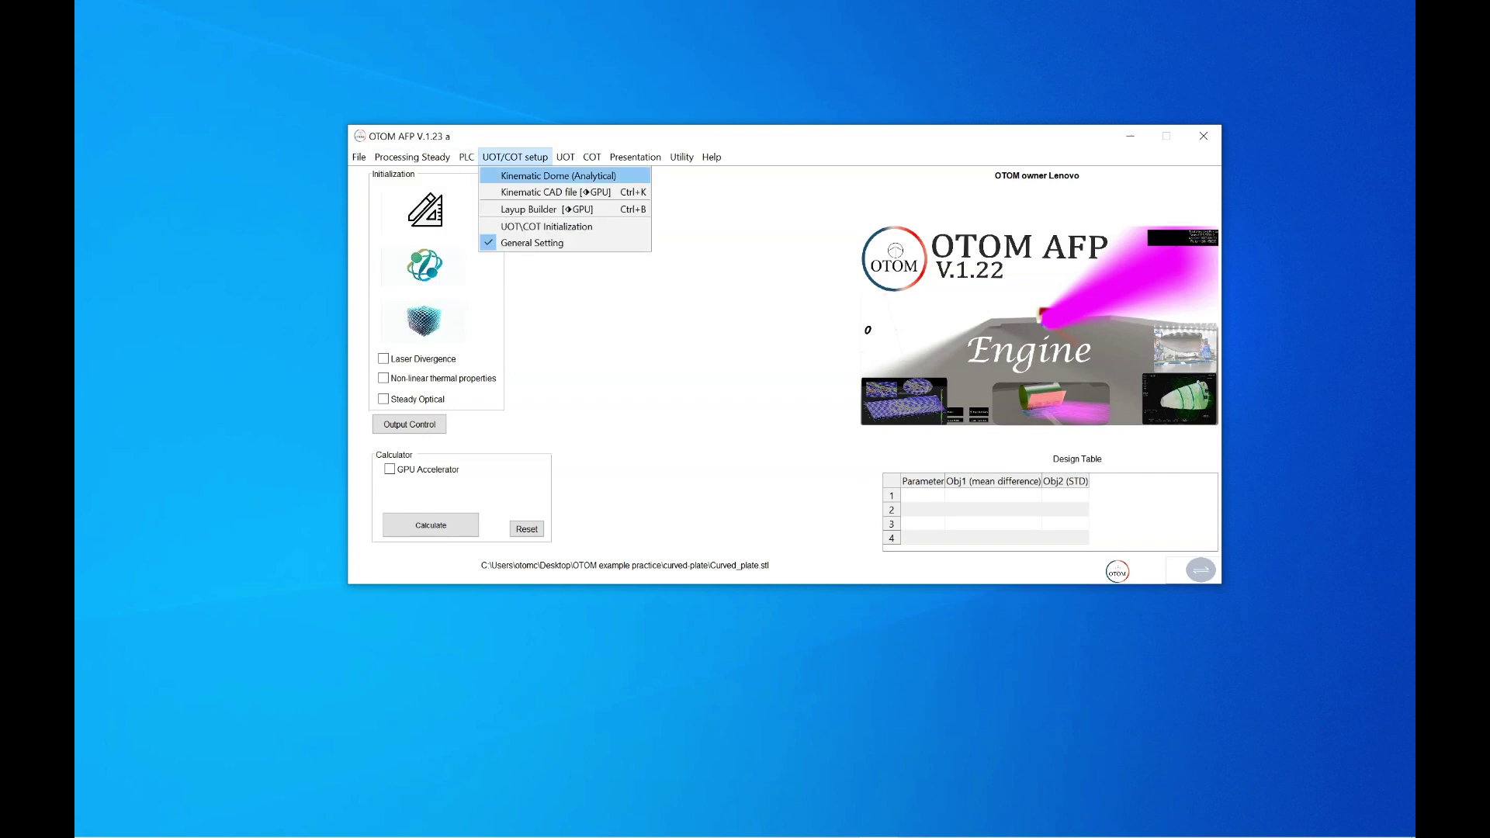
pyautogui.press('Down')
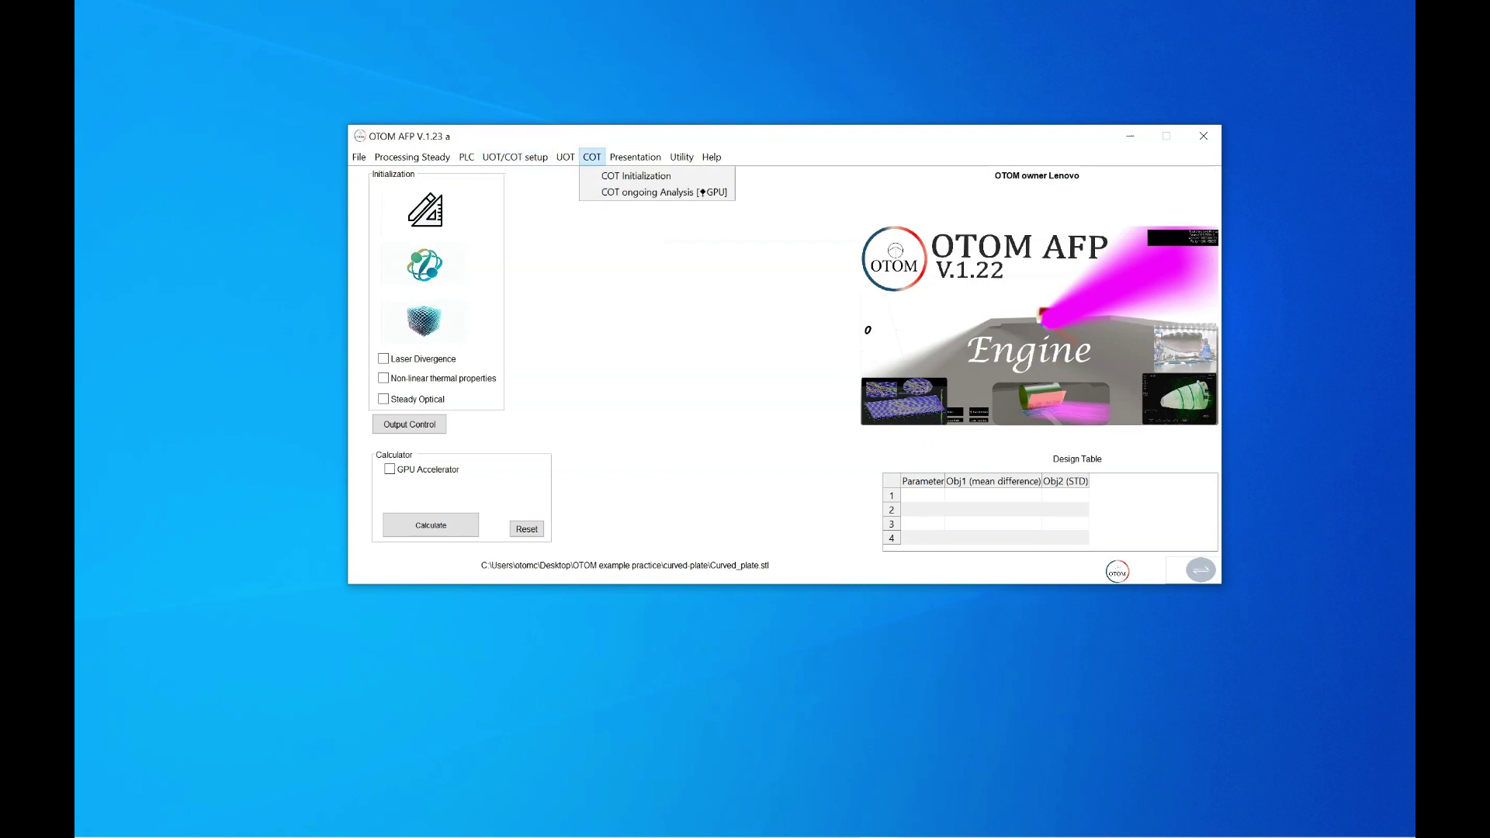
pyautogui.moveTo(565, 157)
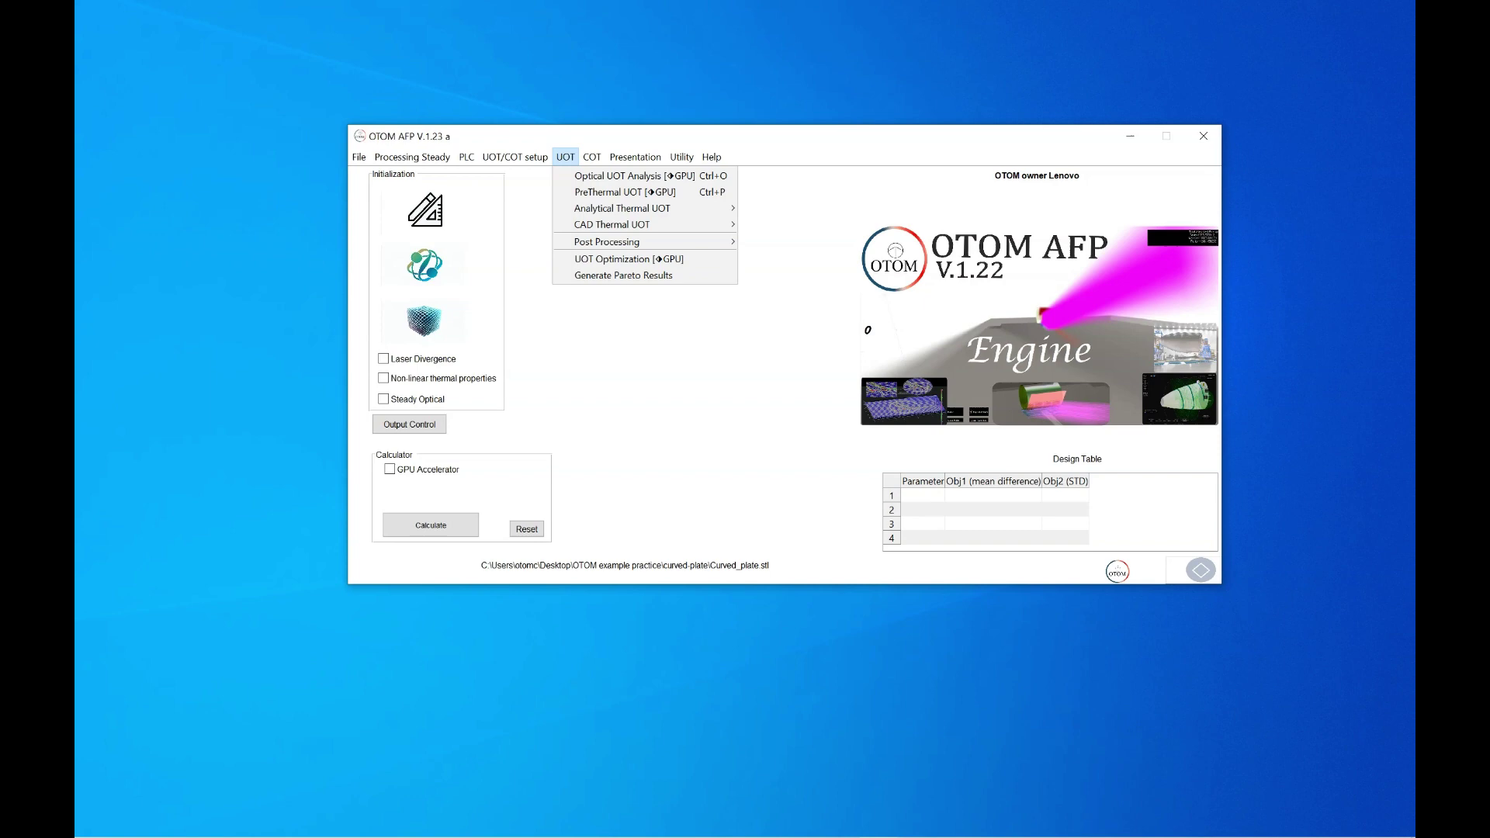
pyautogui.press('Down')
# Enable the GPU Accelerator for the calculation
pyautogui.click(390, 469)
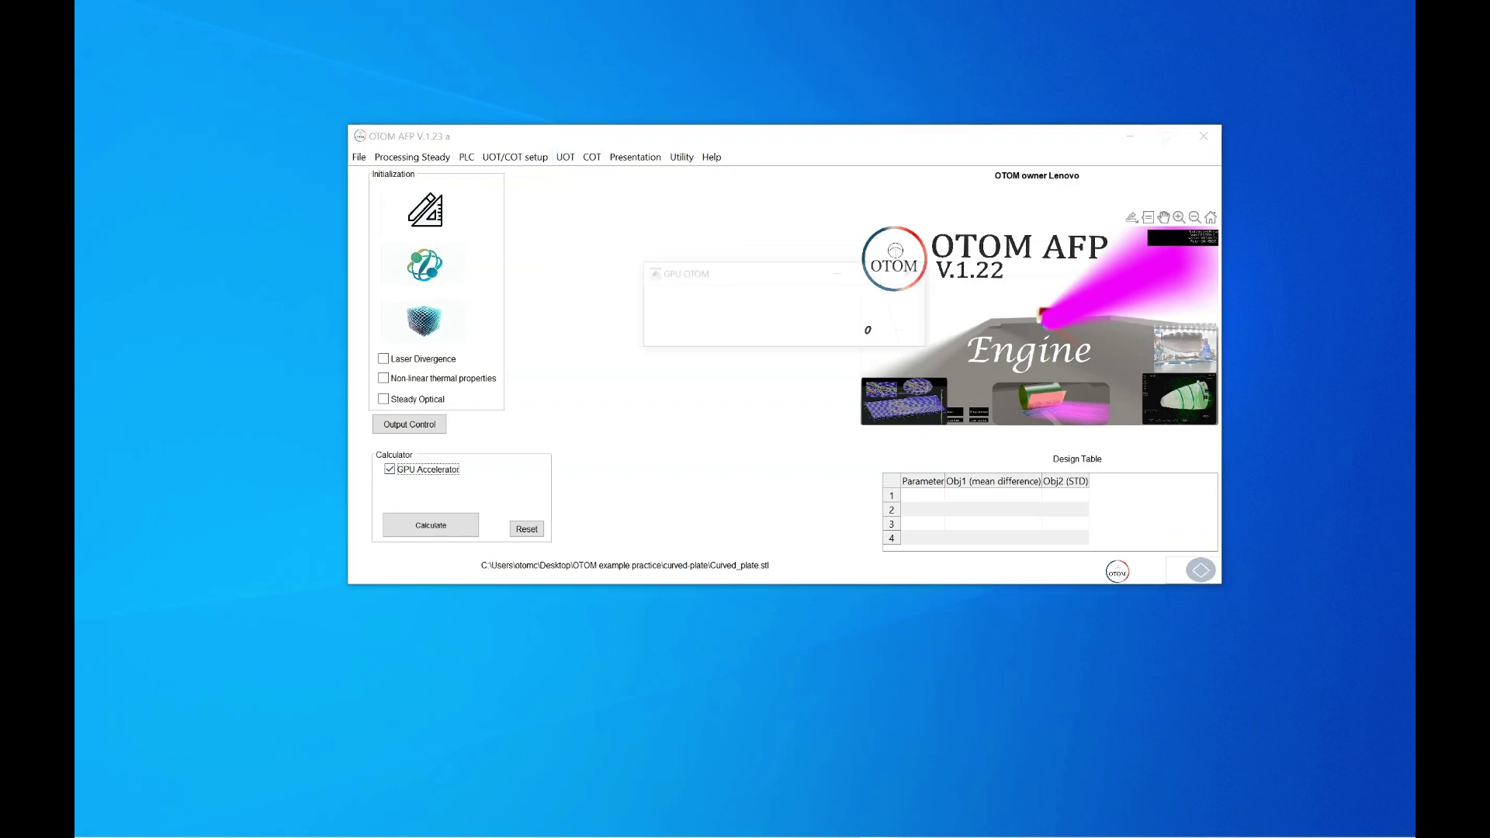
pyautogui.click(783, 331)
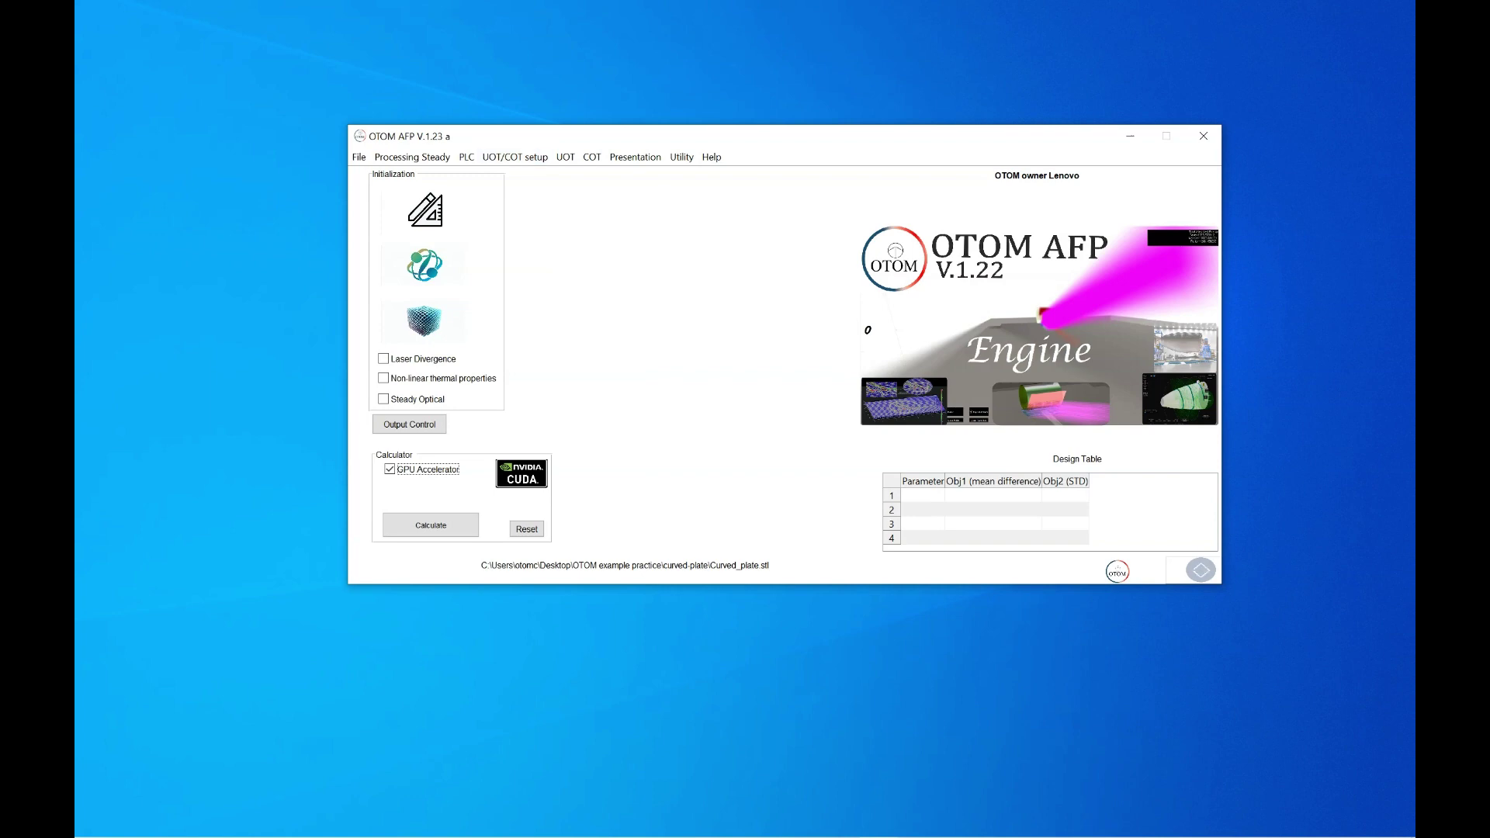
# Start a Kinematic CAD file setup and open the Curved_plate STL from the OTOM example practice curved-plate folder
pyautogui.click(514, 156)
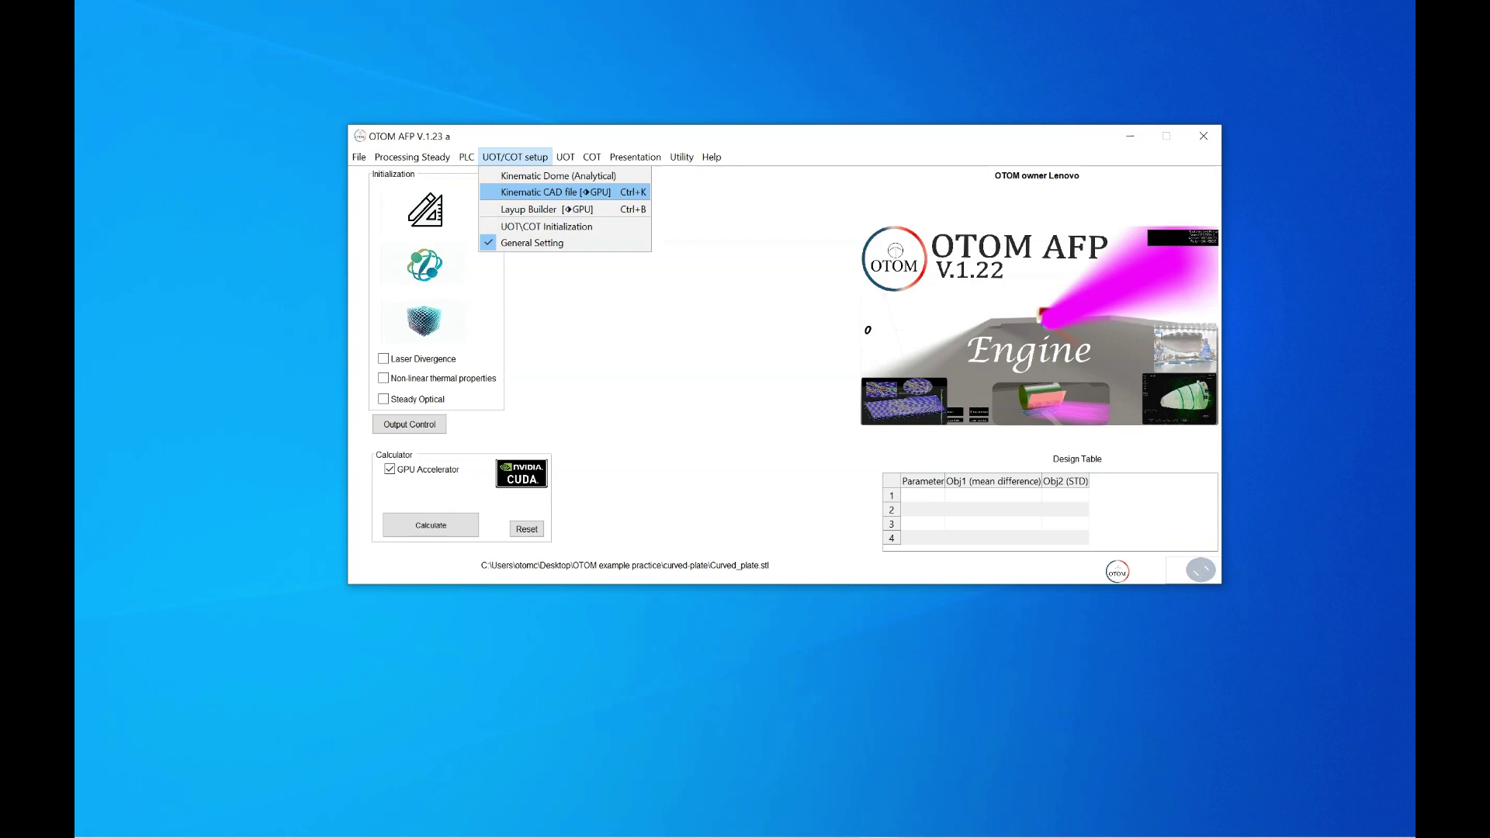
pyautogui.press('Up')
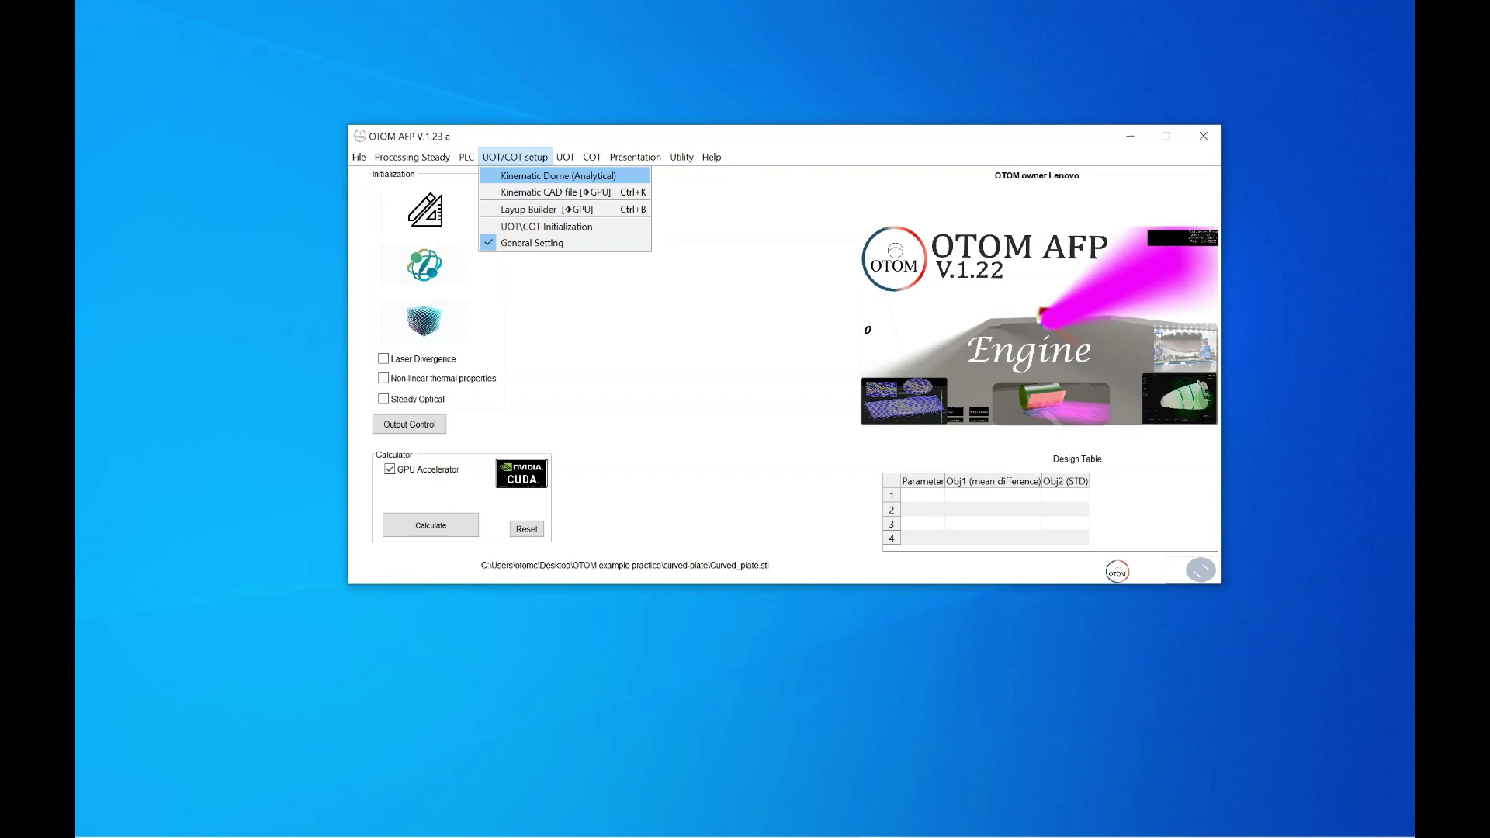
pyautogui.press('Down')
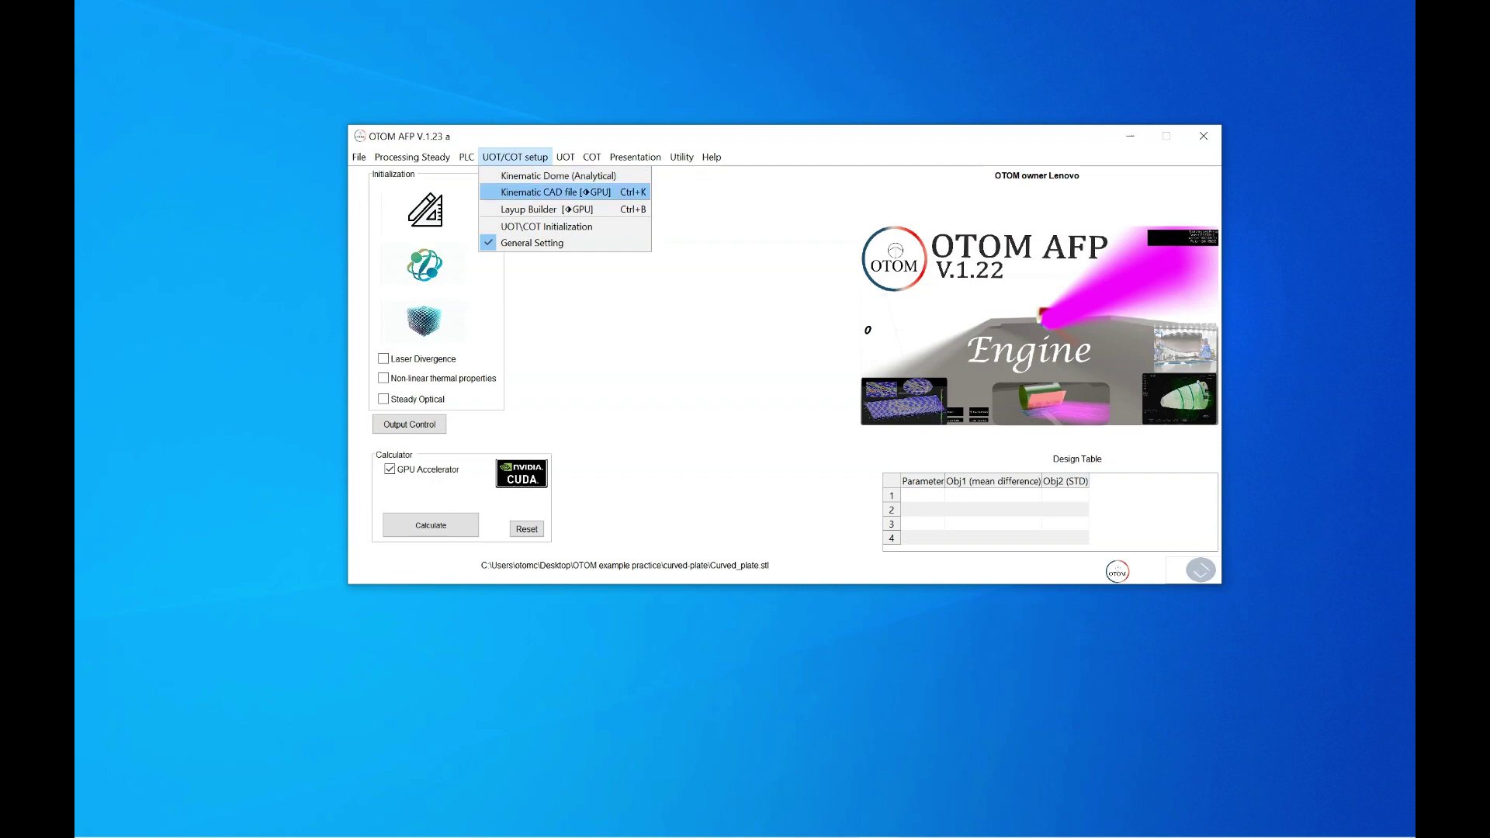
pyautogui.press('Return')
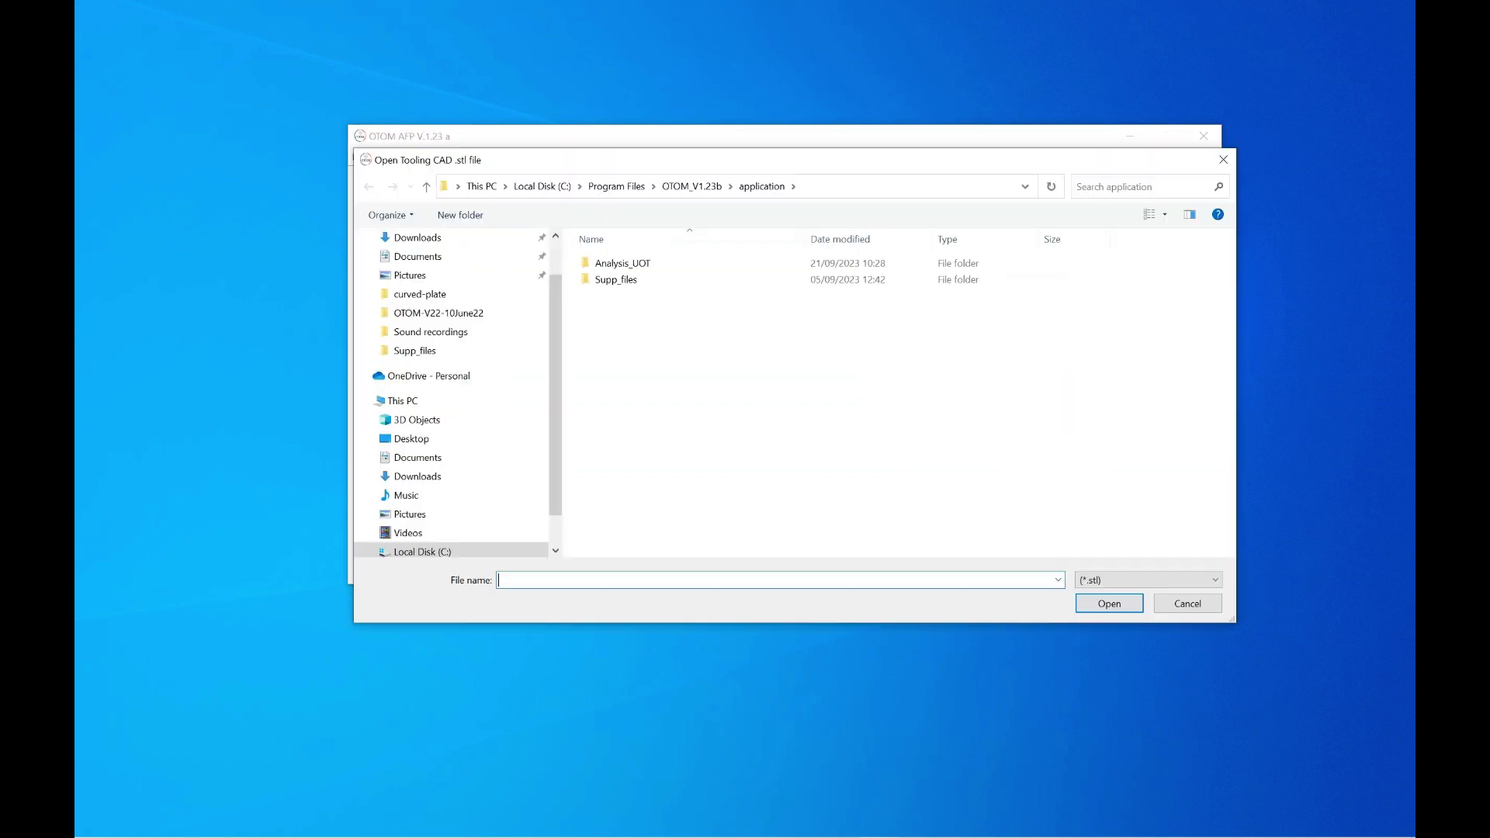
pyautogui.hotkey('alt', 'd')
pyautogui.write('C:\\Users\\Amin Zaami\\Desktop\\OTOM example practice\\curved-plate')
pyautogui.press('Return')
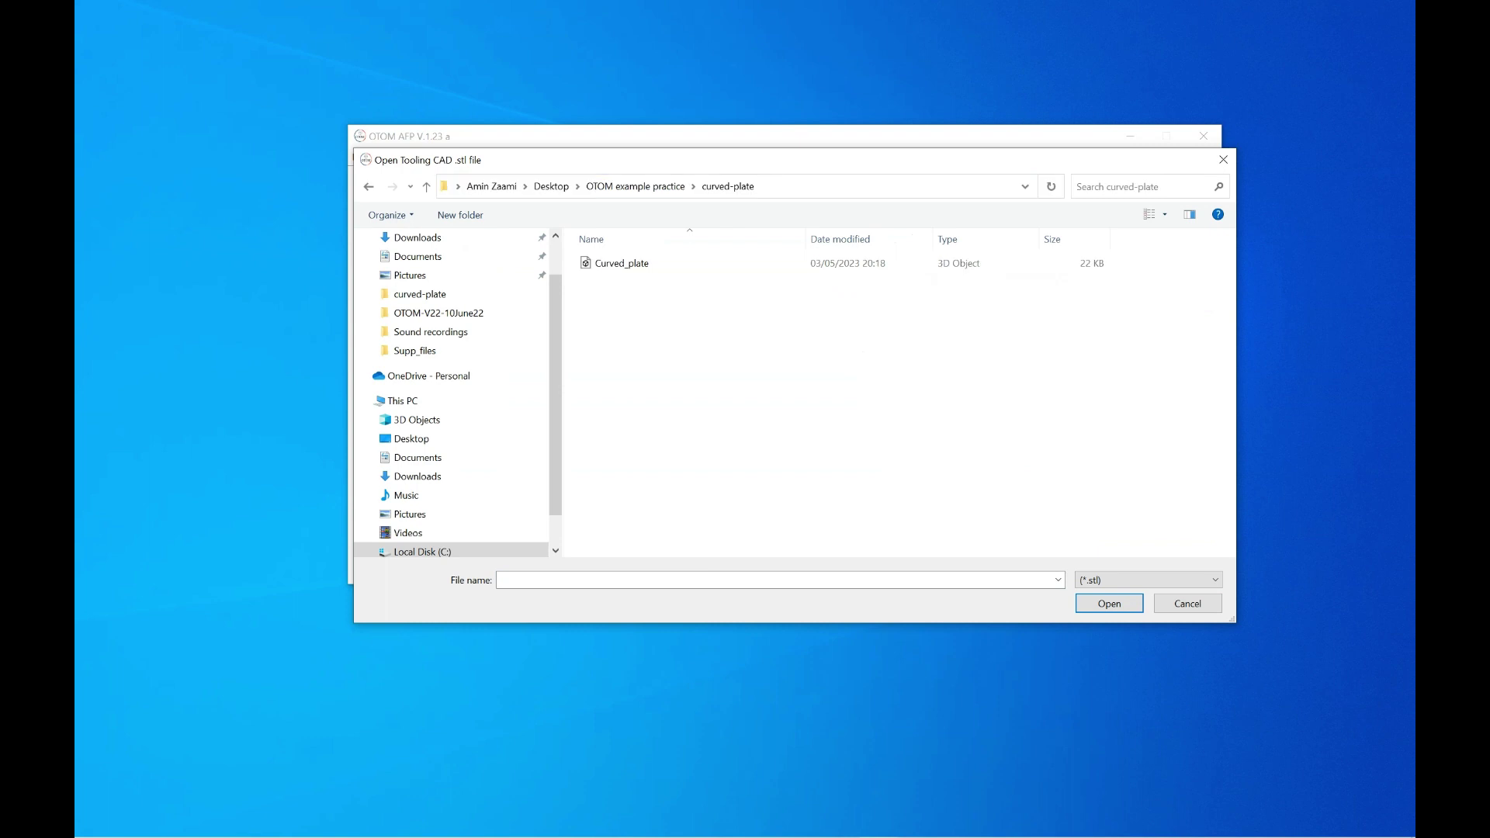
pyautogui.click(620, 263)
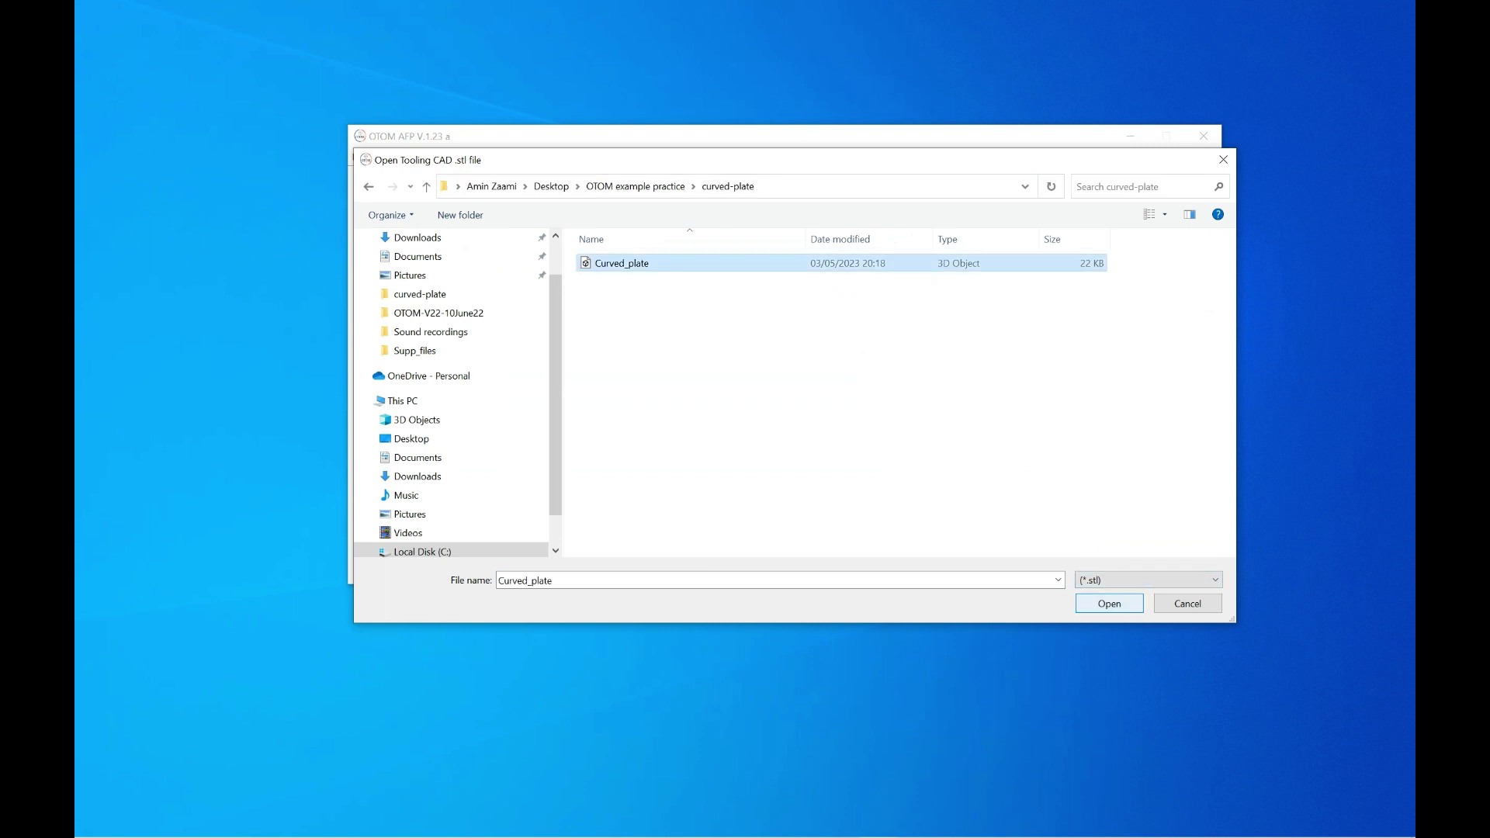
pyautogui.press('Return')
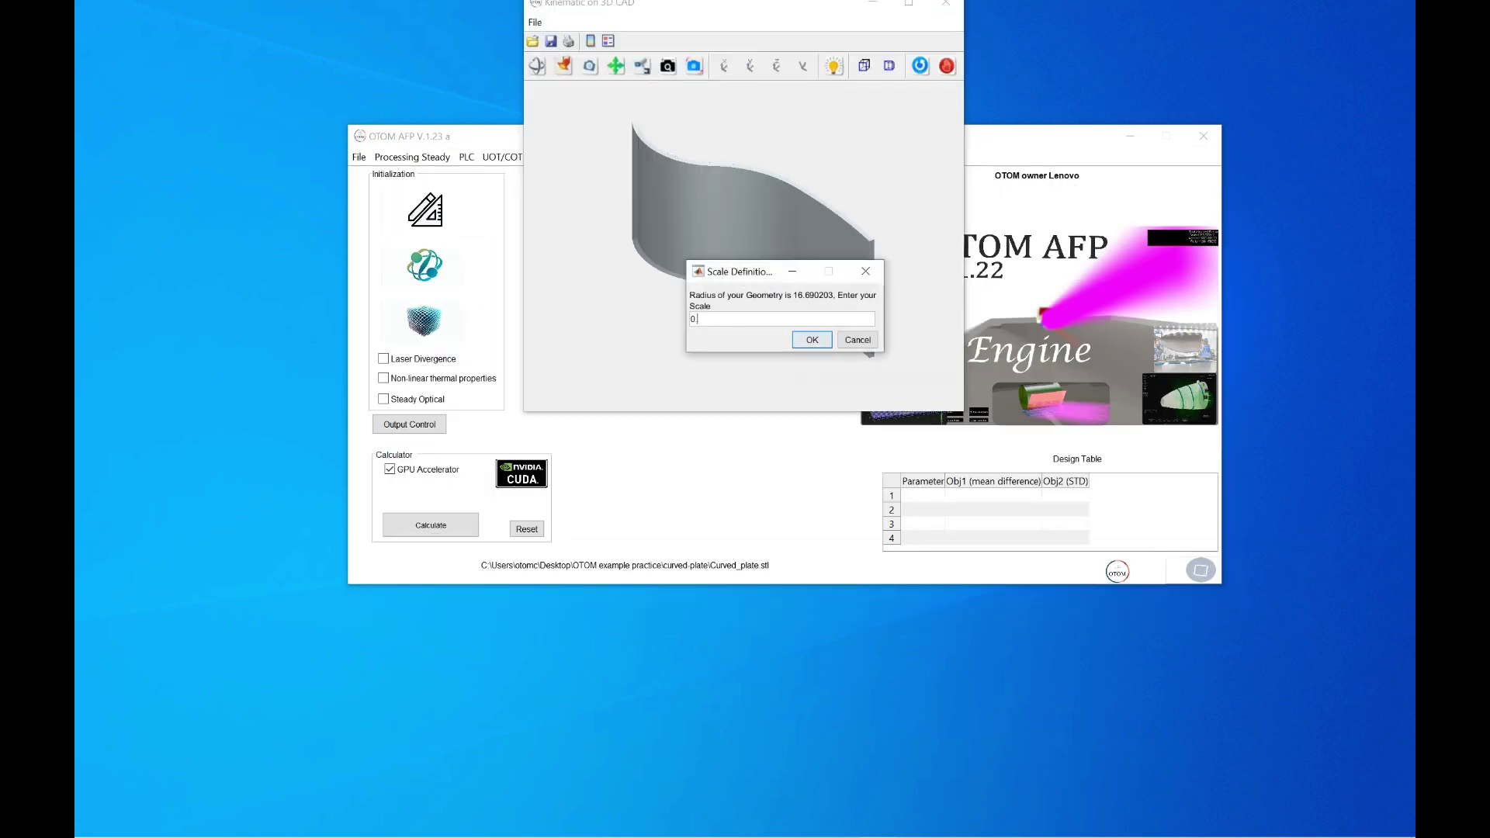
# Scale the imported geometry by 0.01 and maximize the Kinematic on 3D CAD window
pyautogui.write('01')
pyautogui.press('Return')
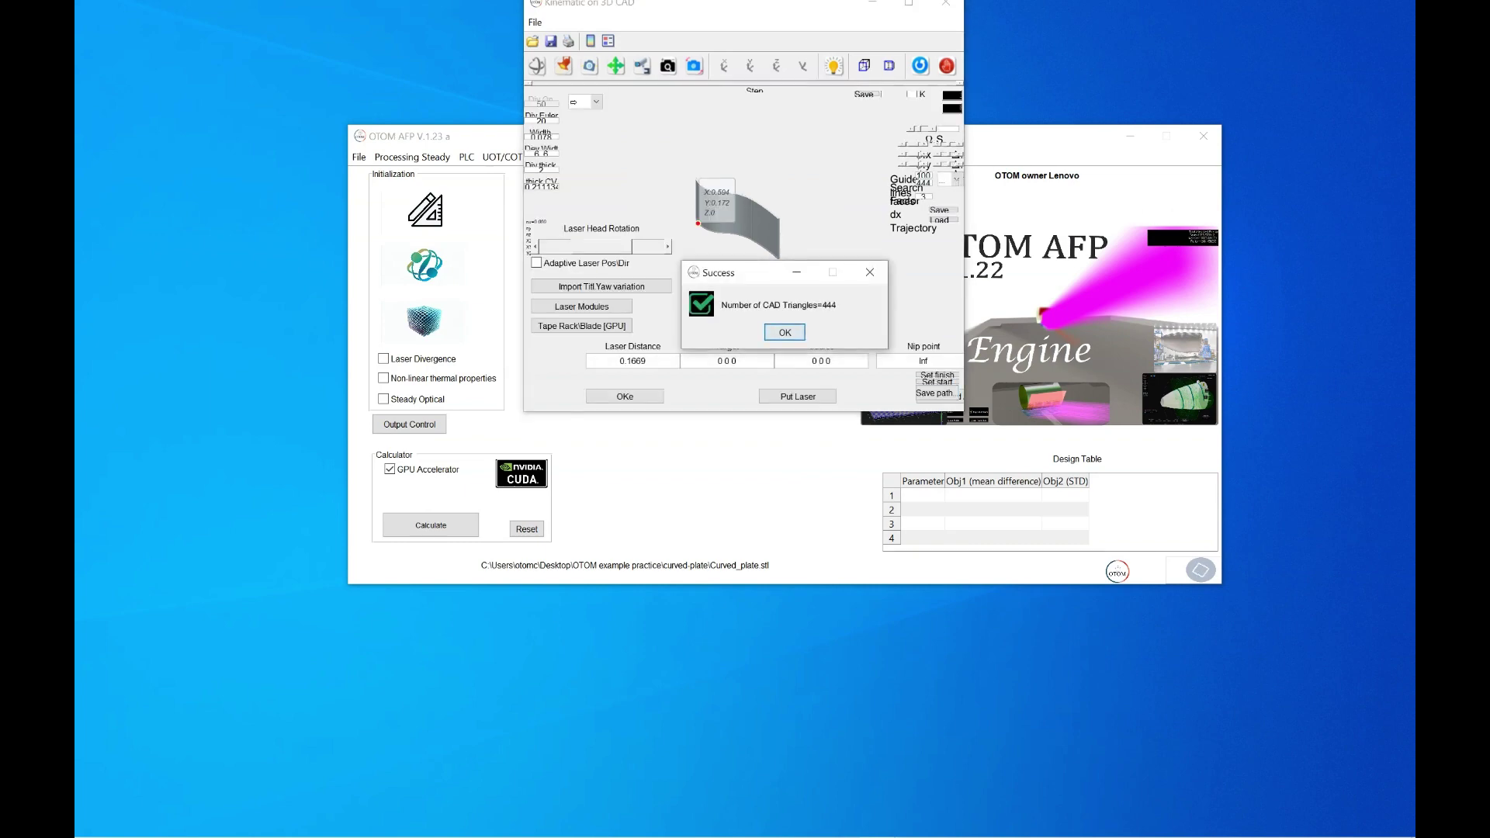
pyautogui.click(908, 4)
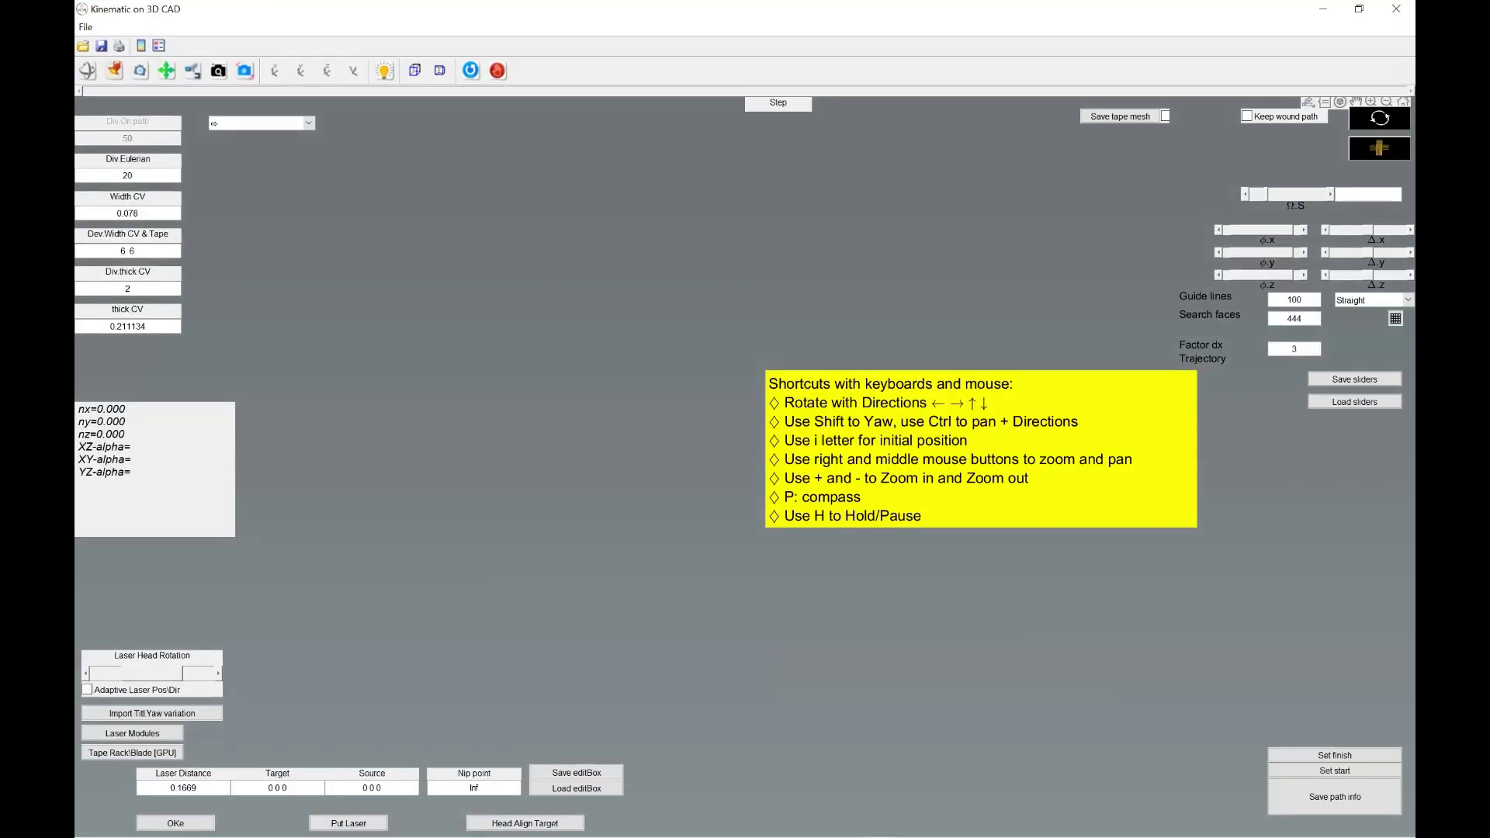
# Set the Ω.S size of the coloured intersecting plane to 1
pyautogui.press('Right')
pyautogui.press('Left')
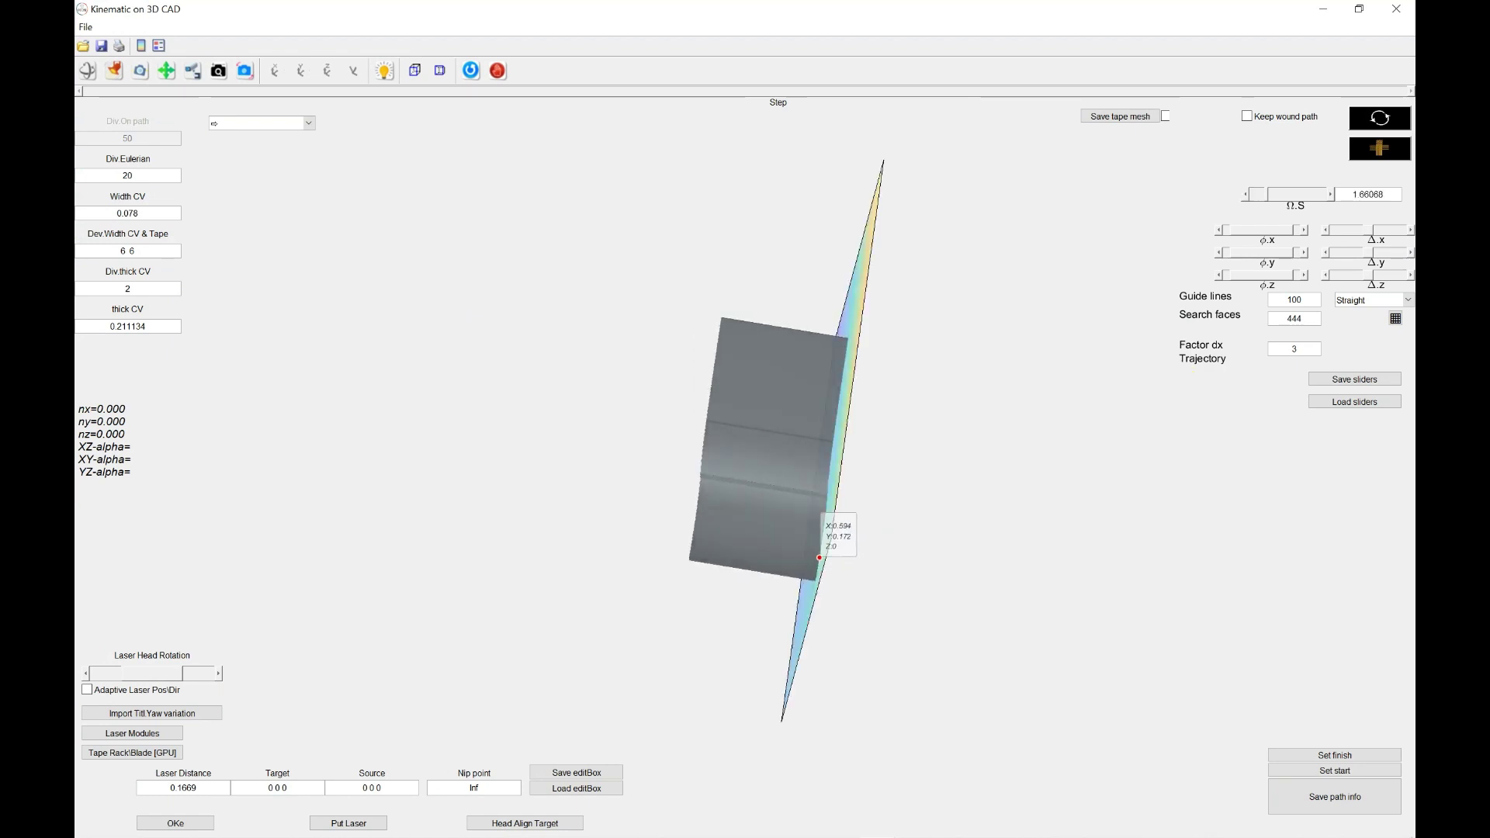
pyautogui.doubleClick(1354, 194)
pyautogui.write('1')
pyautogui.press('Return')
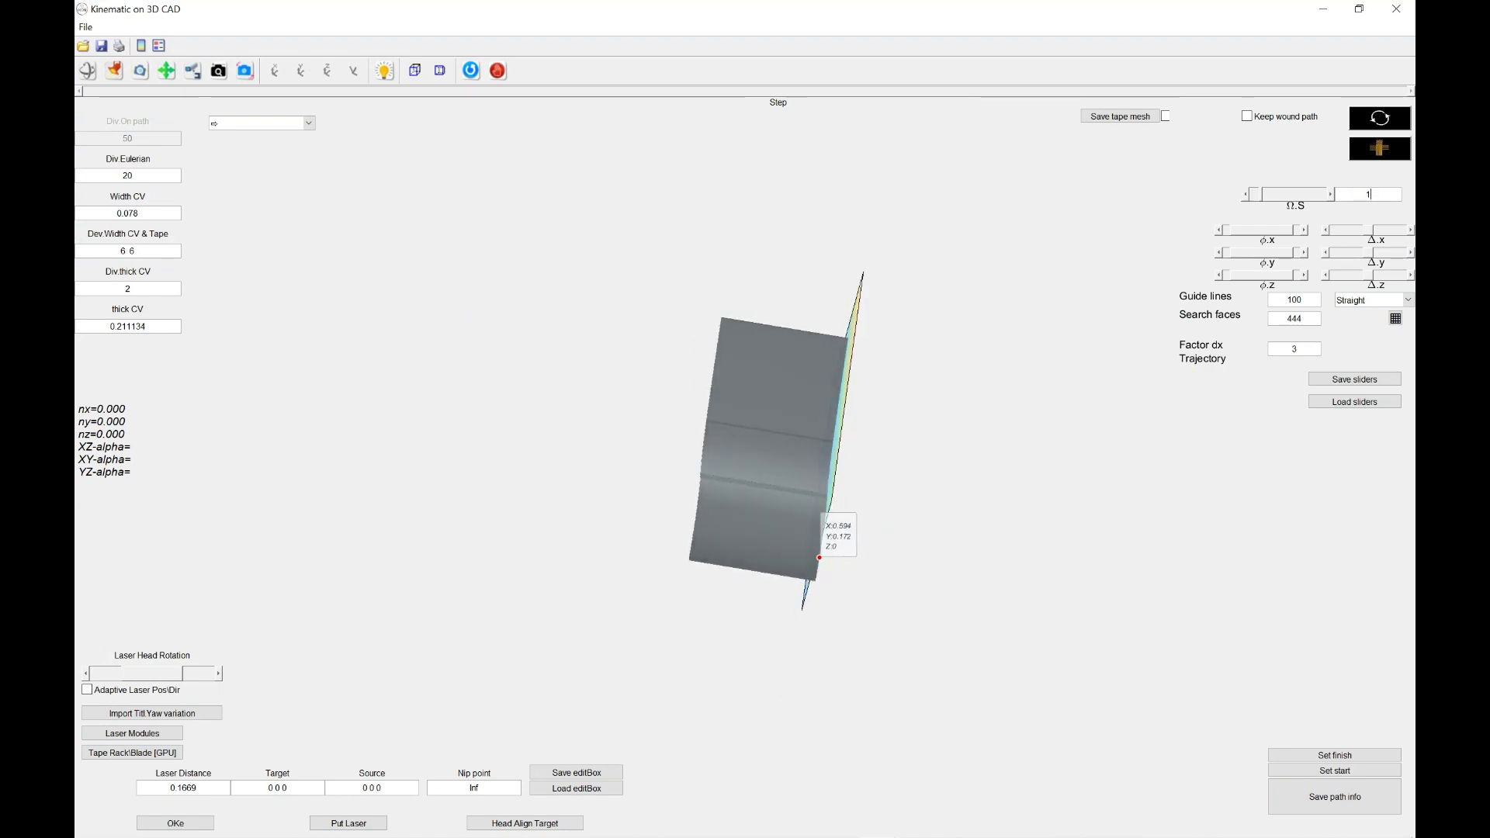
# Set the control volume's Width CV to 0.04 and its thick CV to 0.02
pyautogui.moveTo(745, 582); pyautogui.dragTo(757, 503)
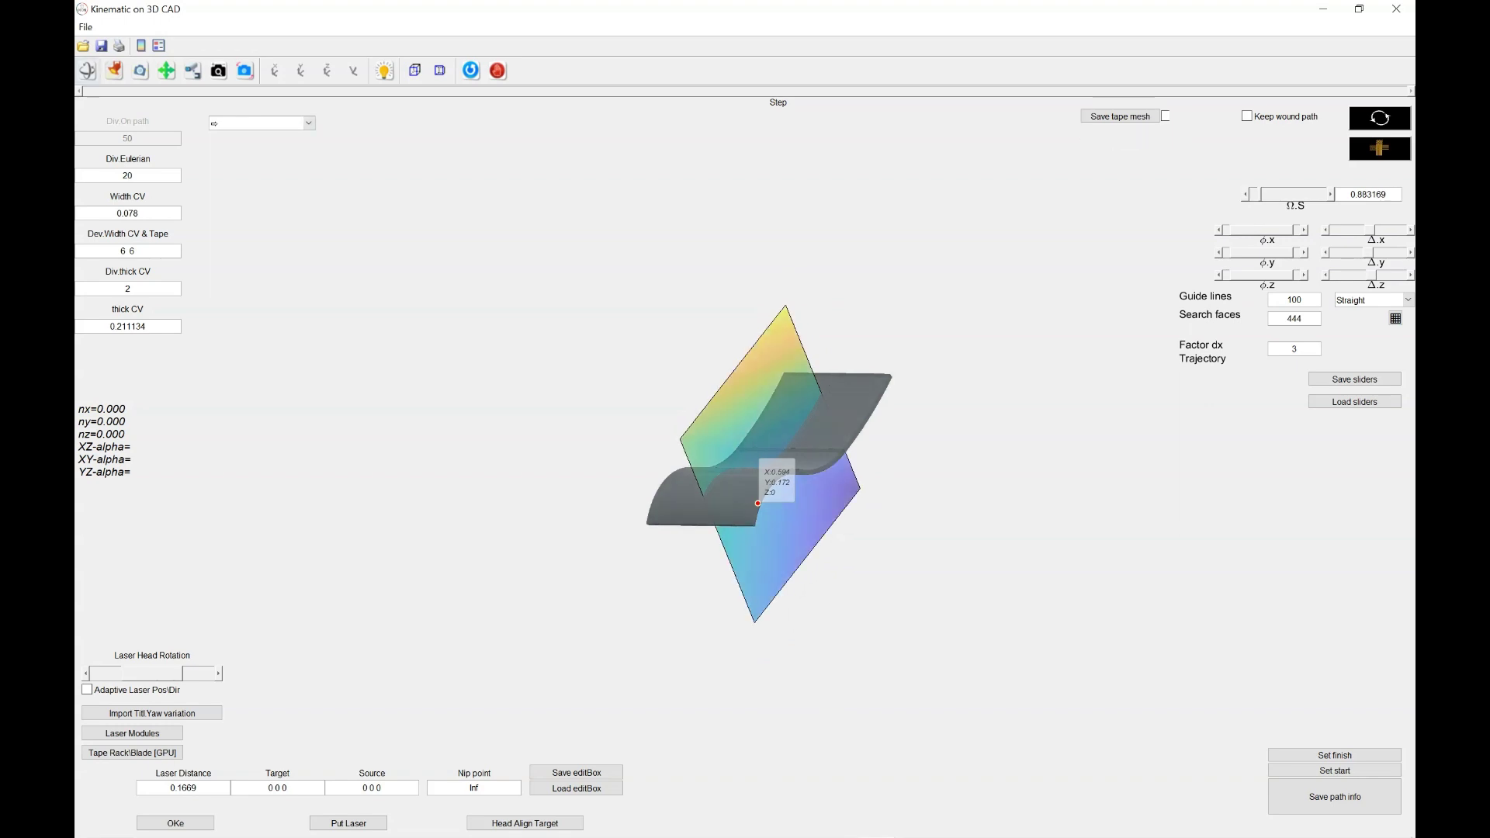
pyautogui.click(88, 70)
pyautogui.moveTo(744, 465); pyautogui.dragTo(815, 435)
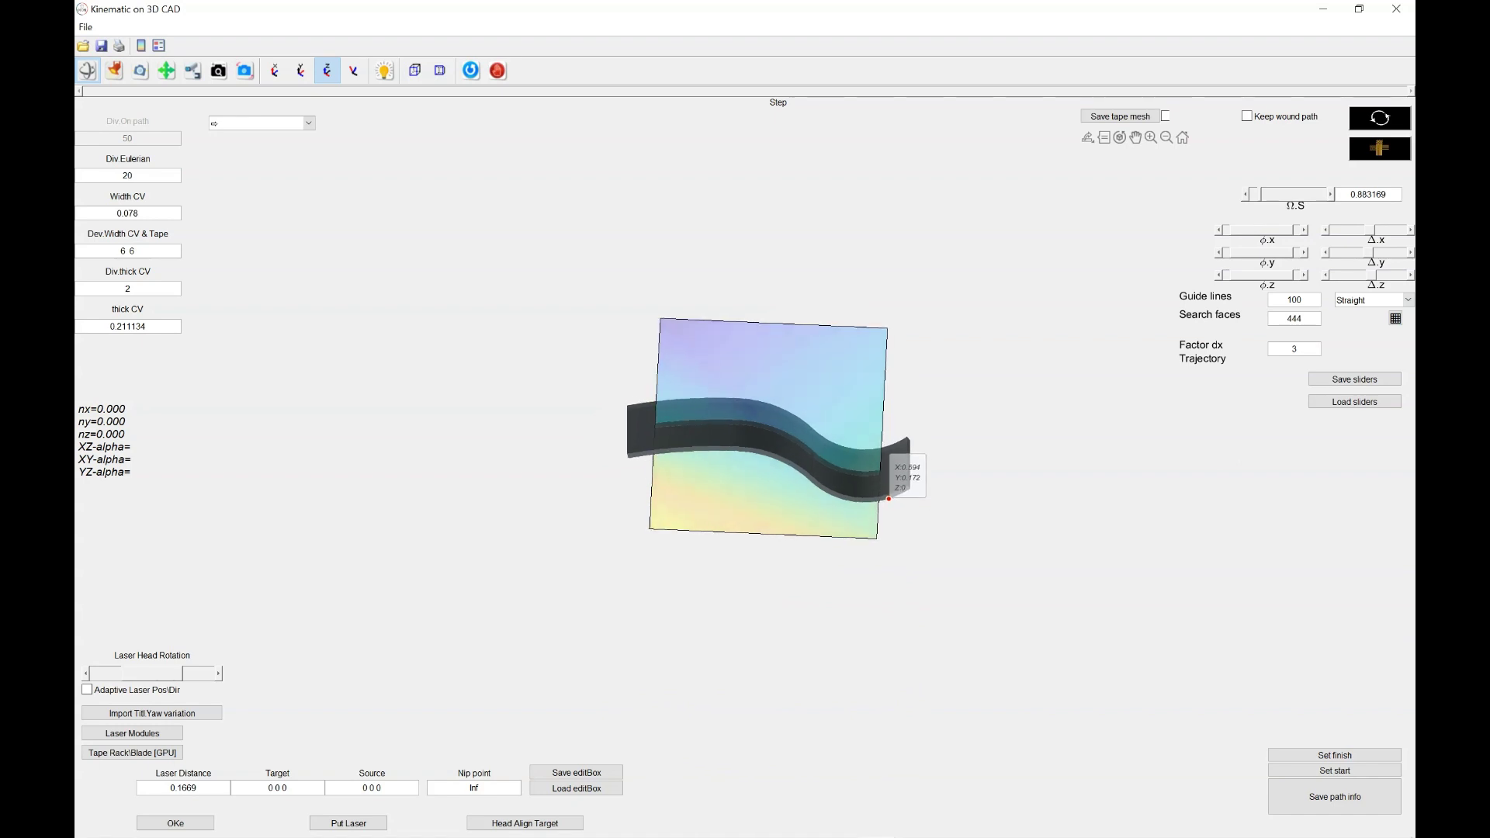
pyautogui.click(218, 69)
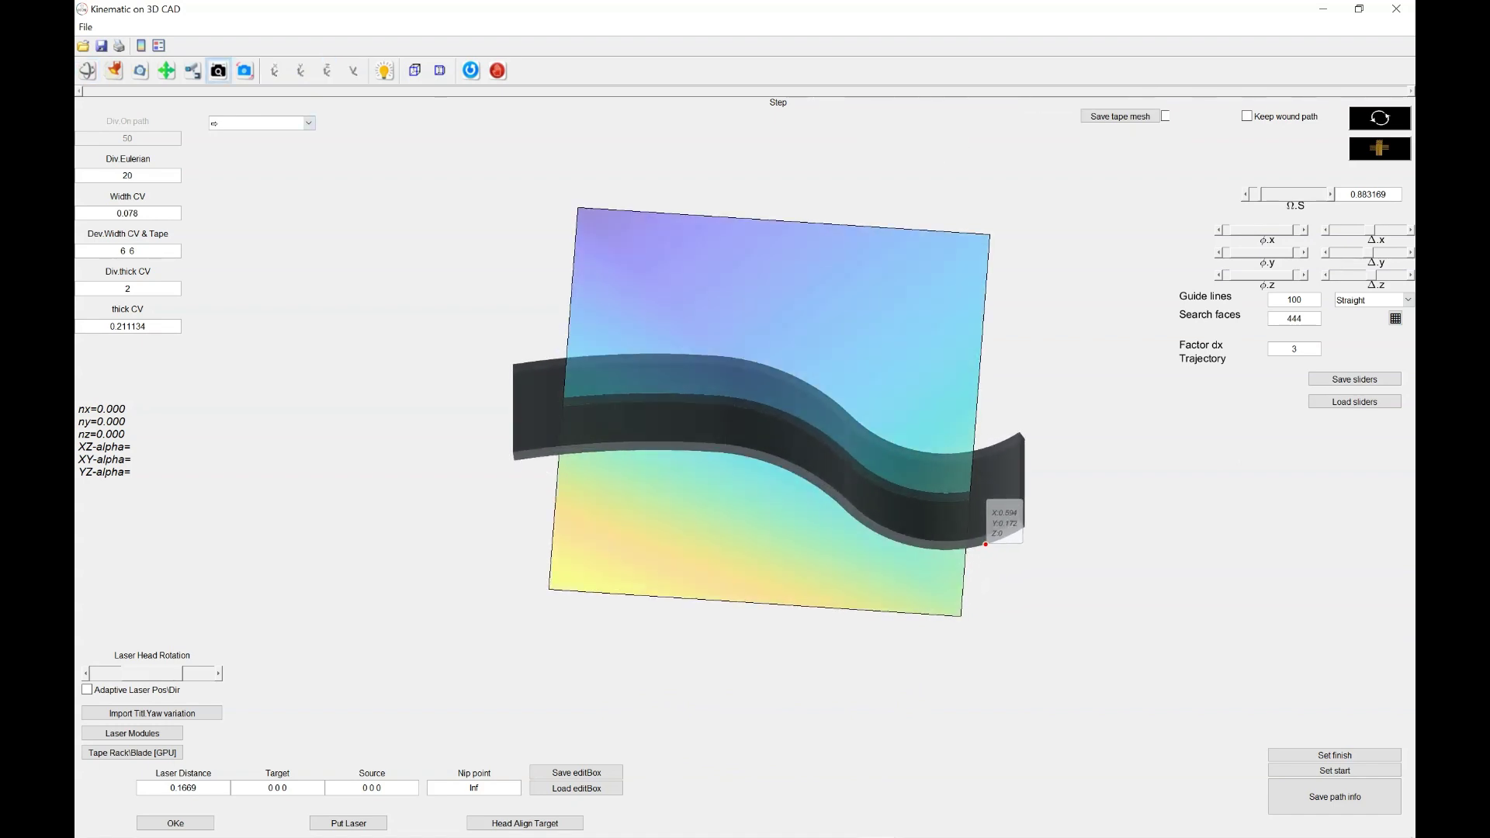
pyautogui.hotkey('shift', 'Left')
pyautogui.hotkey('shift', 'Left')
pyautogui.write('4')
pyautogui.moveTo(146, 326); pyautogui.dragTo(116, 326)
pyautogui.write('02')
pyautogui.click(130, 288)
pyautogui.moveTo(136, 251); pyautogui.dragTo(118, 250)
pyautogui.click(137, 213)
# Generate the tape path along the curved plate with 50 guide lines and a trajectory dx factor of 1
pyautogui.doubleClick(1294, 349)
pyautogui.write('1')
pyautogui.doubleClick(1294, 300)
pyautogui.write('50')
pyautogui.click(742, 386)
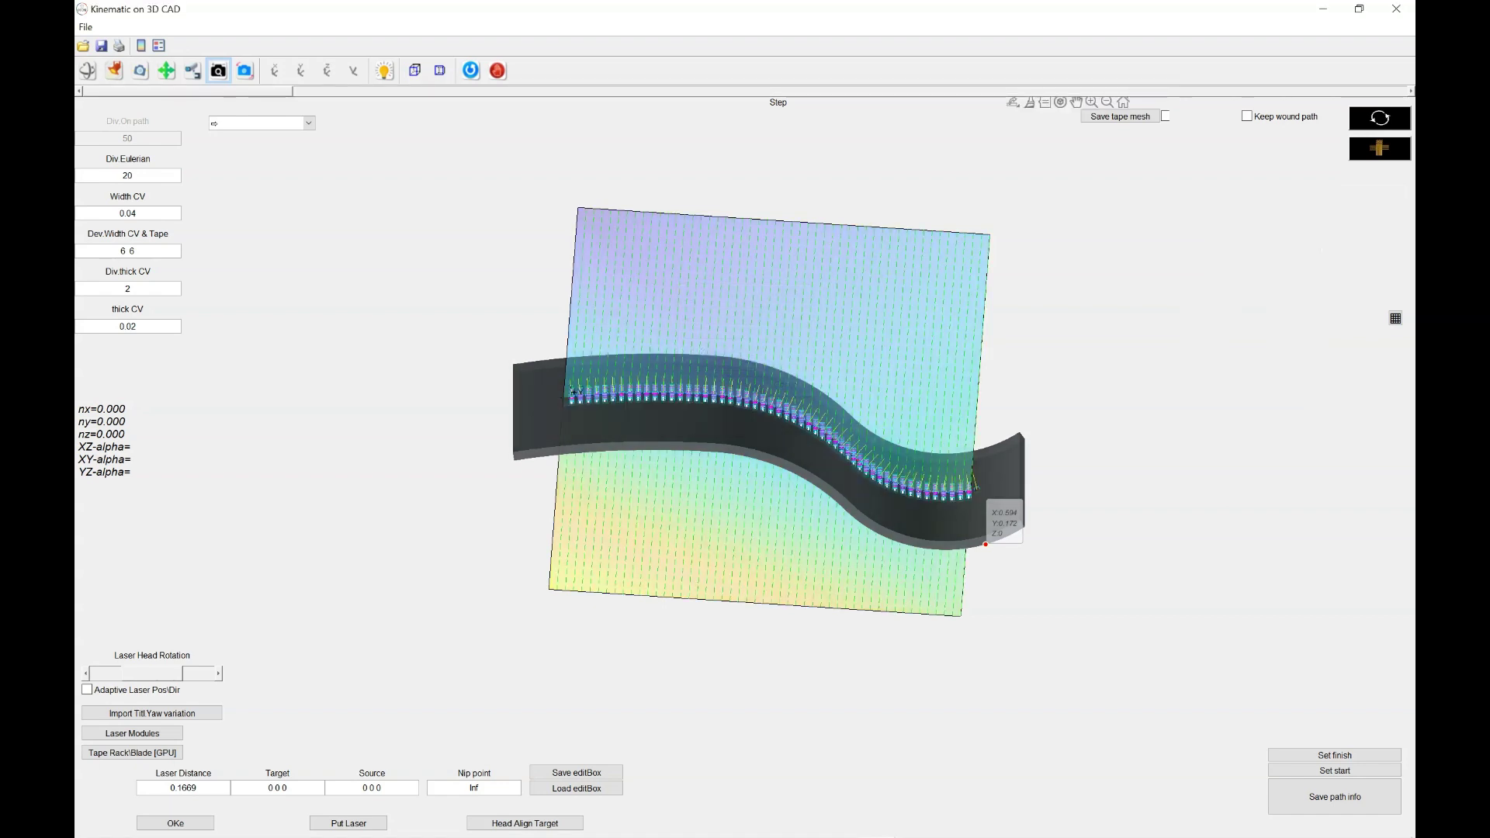
# Choose Straight guide lines and reduce the intersecting plane's Ω.S size to 0.84979
pyautogui.click(87, 69)
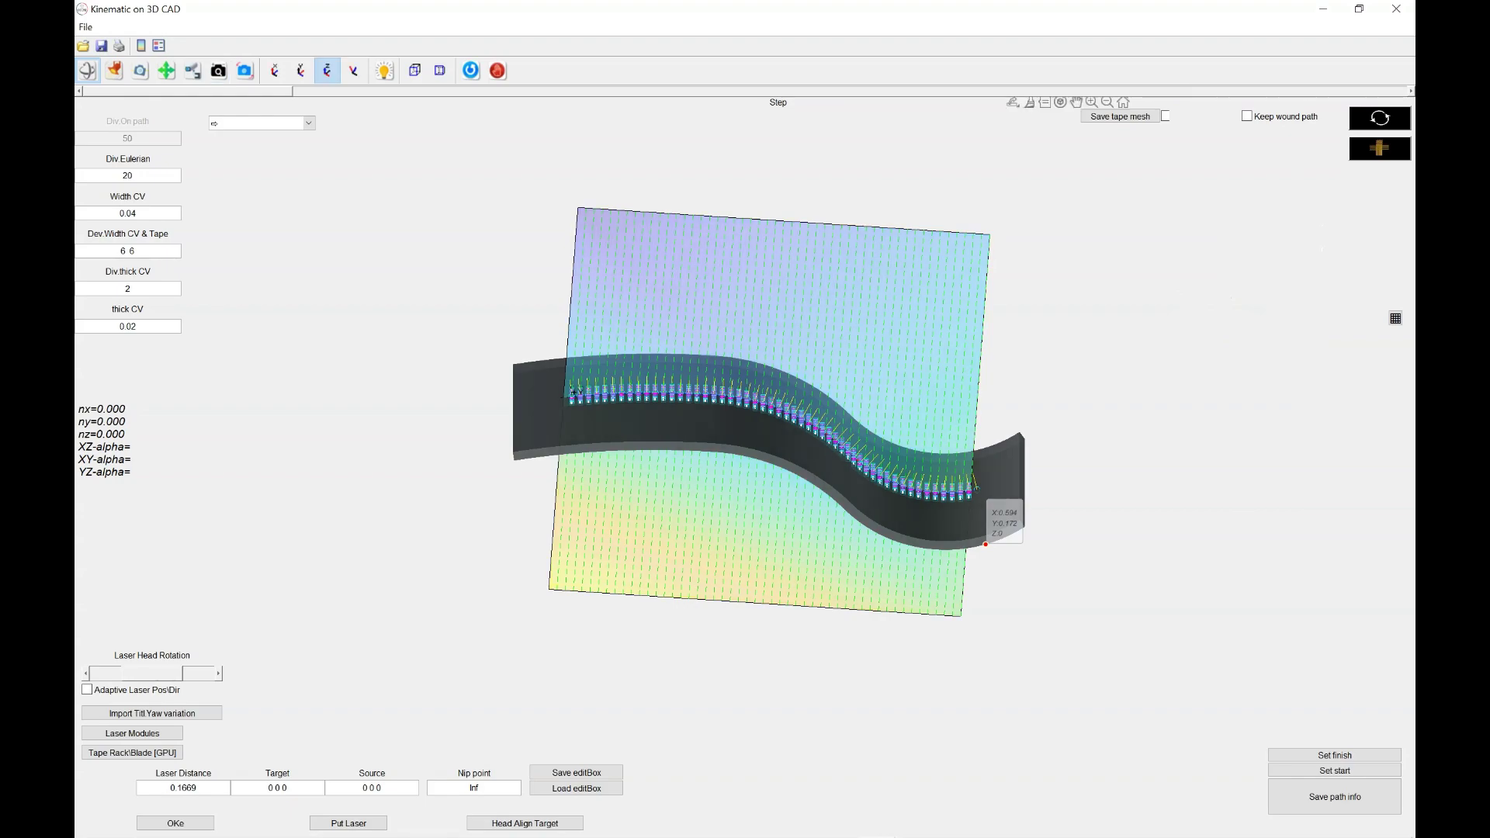
pyautogui.moveTo(776, 419); pyautogui.dragTo(776, 504)
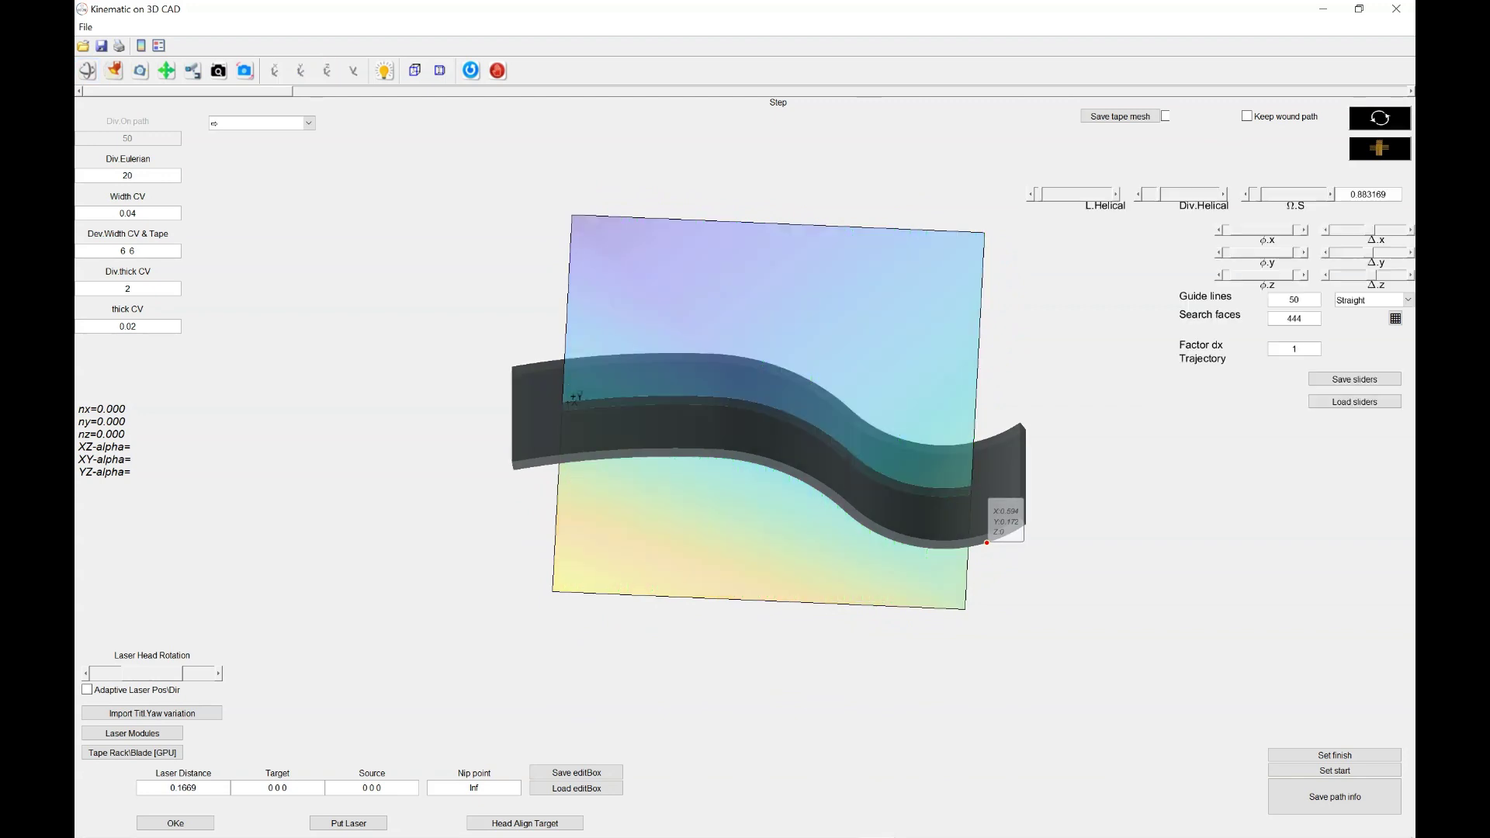
pyautogui.click(1407, 300)
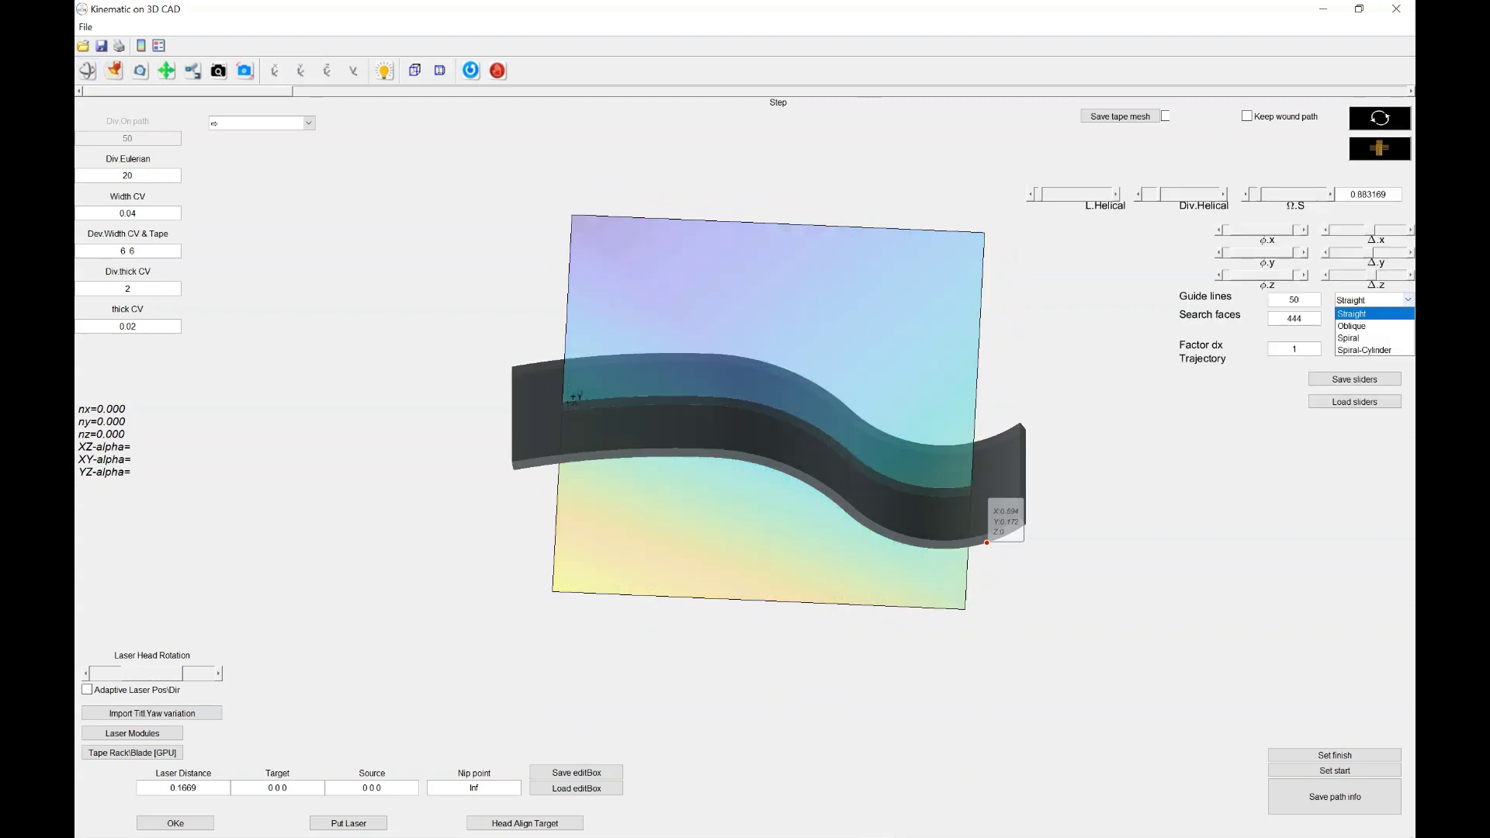
pyautogui.click(1367, 312)
pyautogui.click(1245, 194)
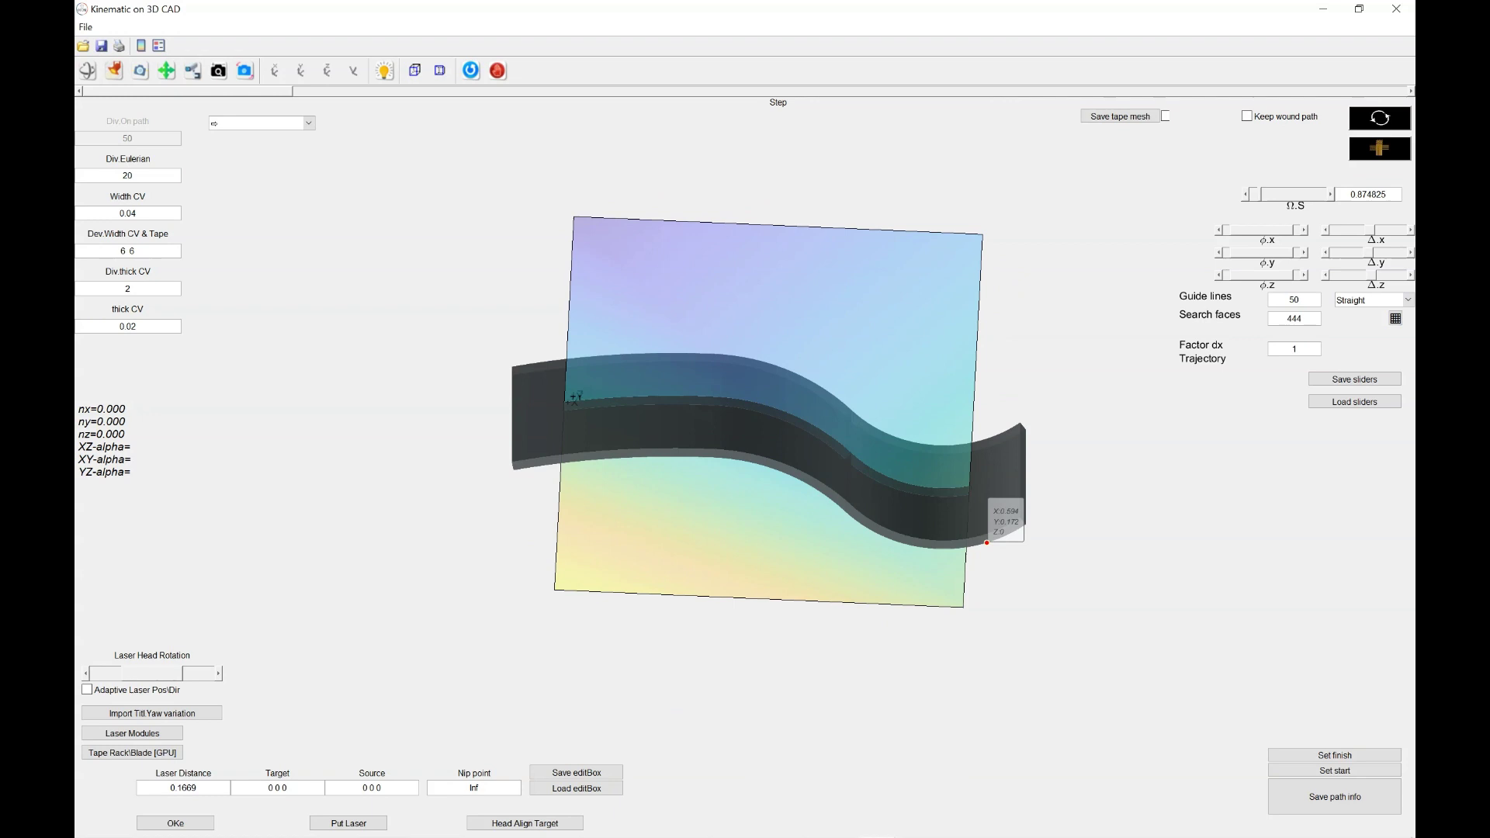
pyautogui.click(1245, 194)
pyautogui.click(1245, 194)
pyautogui.click(1245, 194)
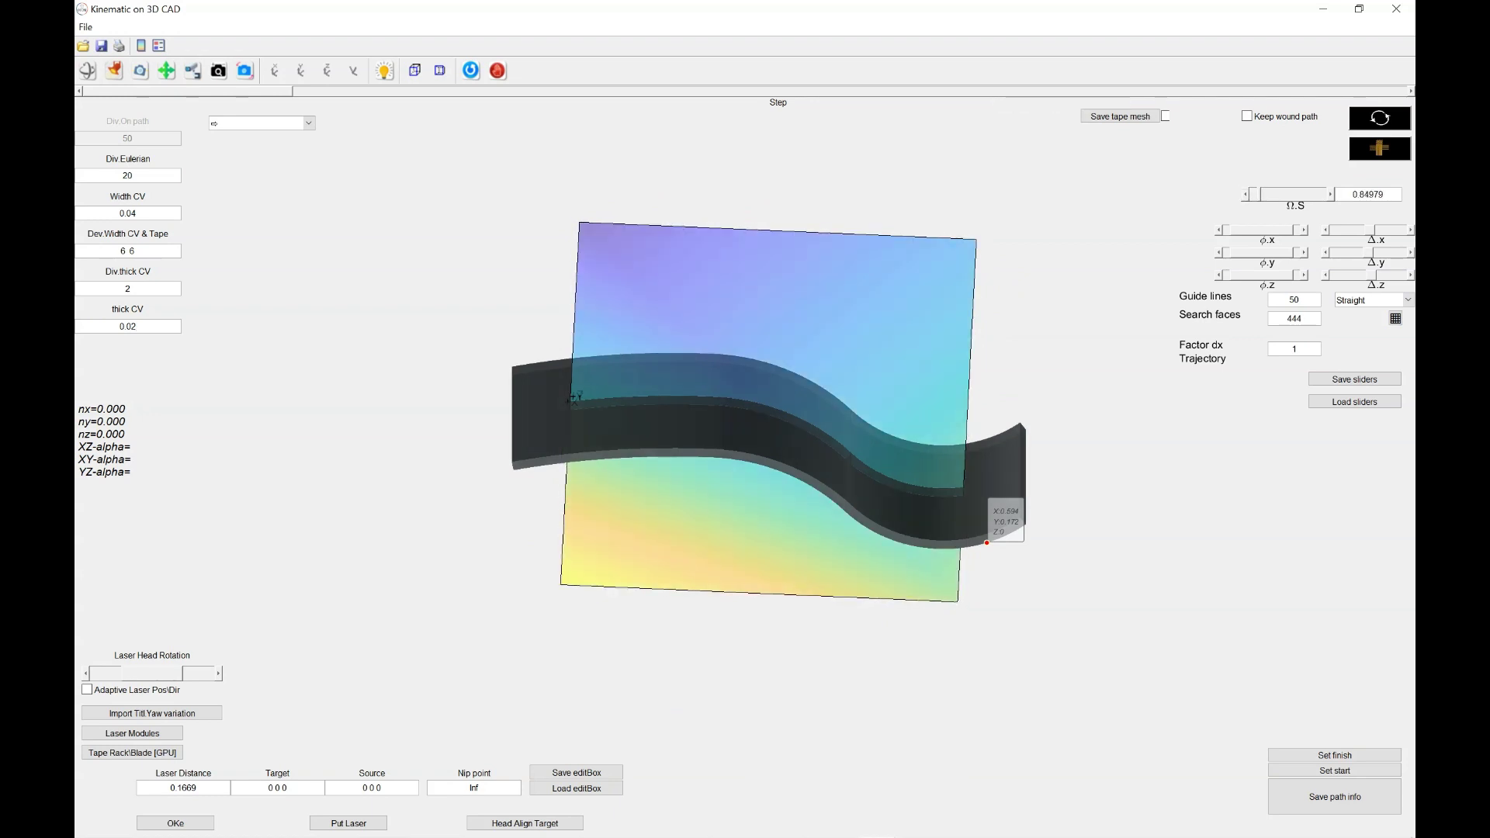
# Set the thick CV to 0.05 and regenerate the tape path with limits 1 and 50
pyautogui.click(137, 326)
pyautogui.press('BackSpace')
pyautogui.write('5')
pyautogui.click(1379, 148)
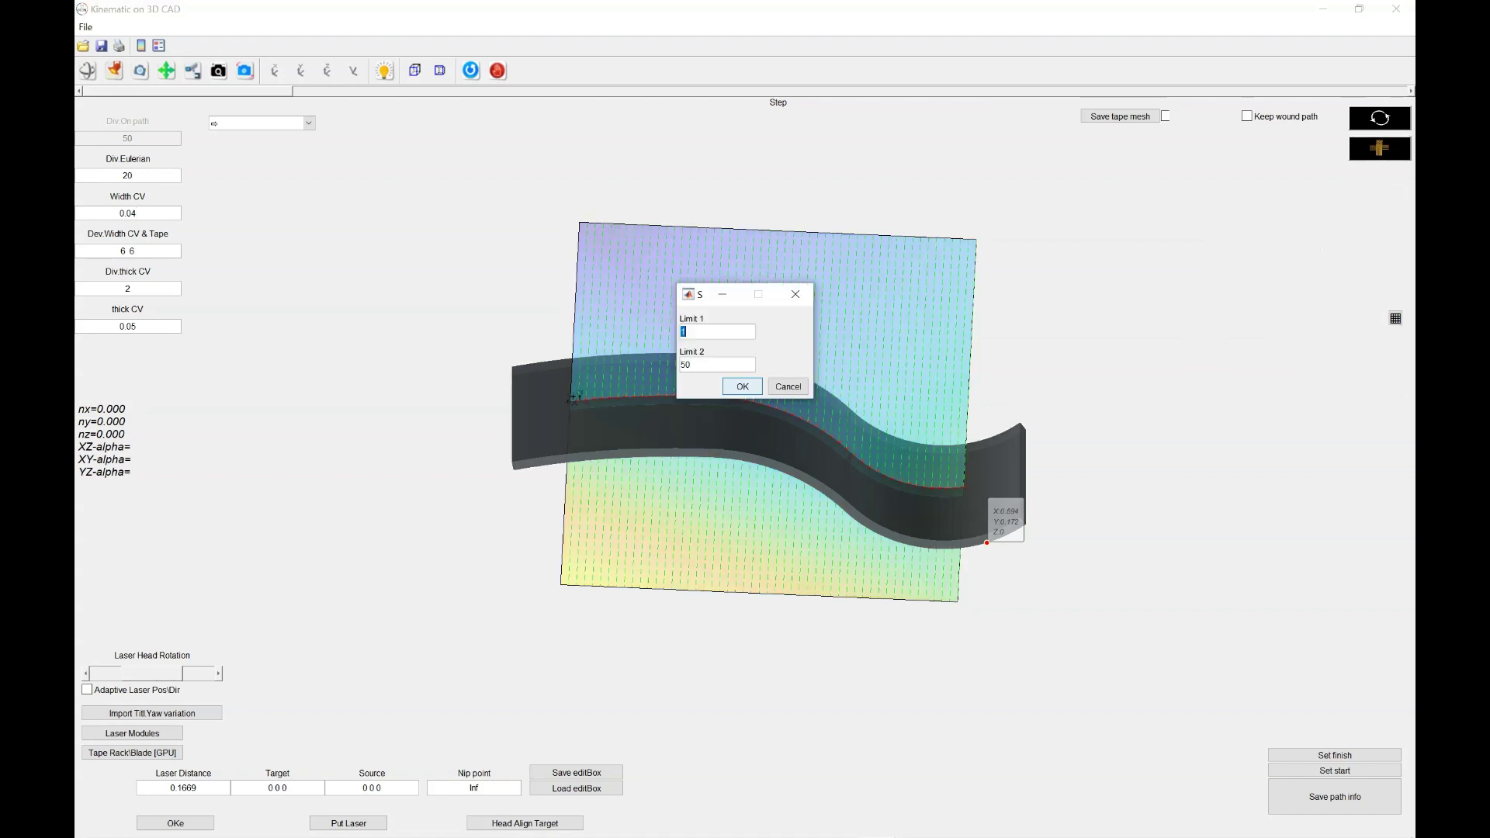
pyautogui.click(742, 386)
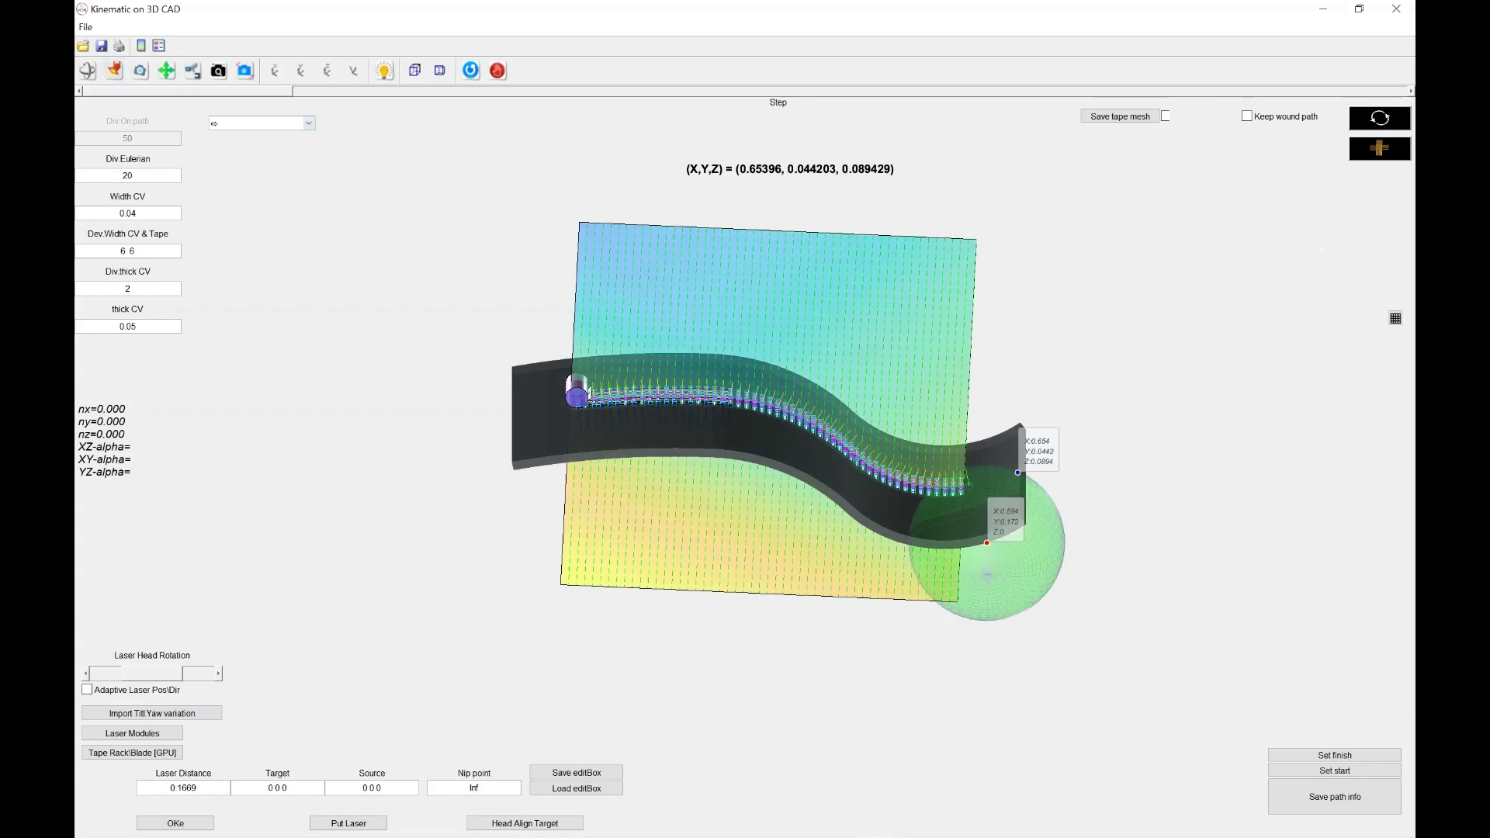
# Place the laser target point on the path near the roller, at about (-0.219, -0.007, 0.276), and put the laser
pyautogui.click(87, 70)
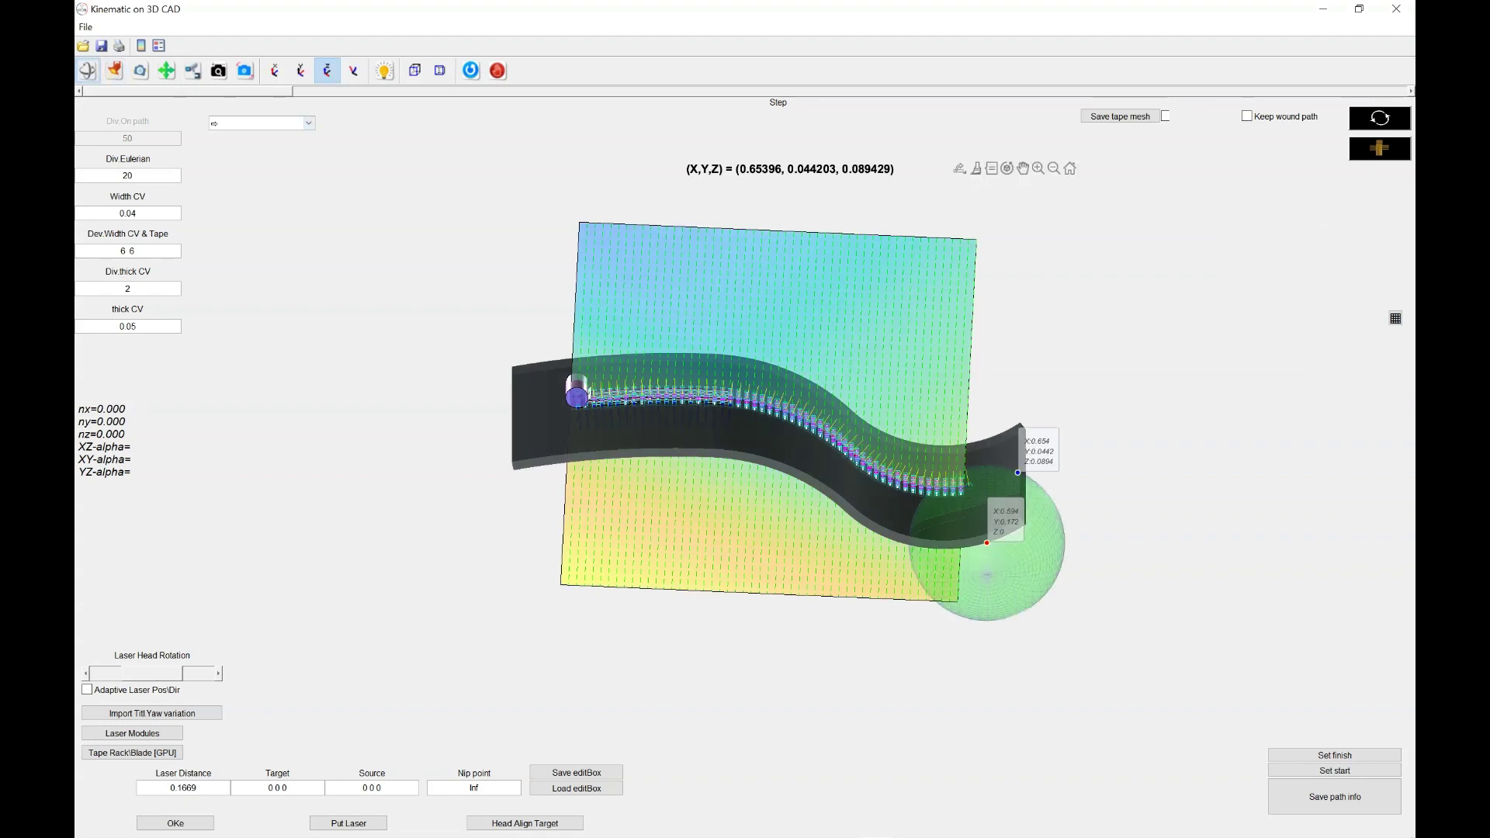
pyautogui.moveTo(776, 403); pyautogui.dragTo(706, 427)
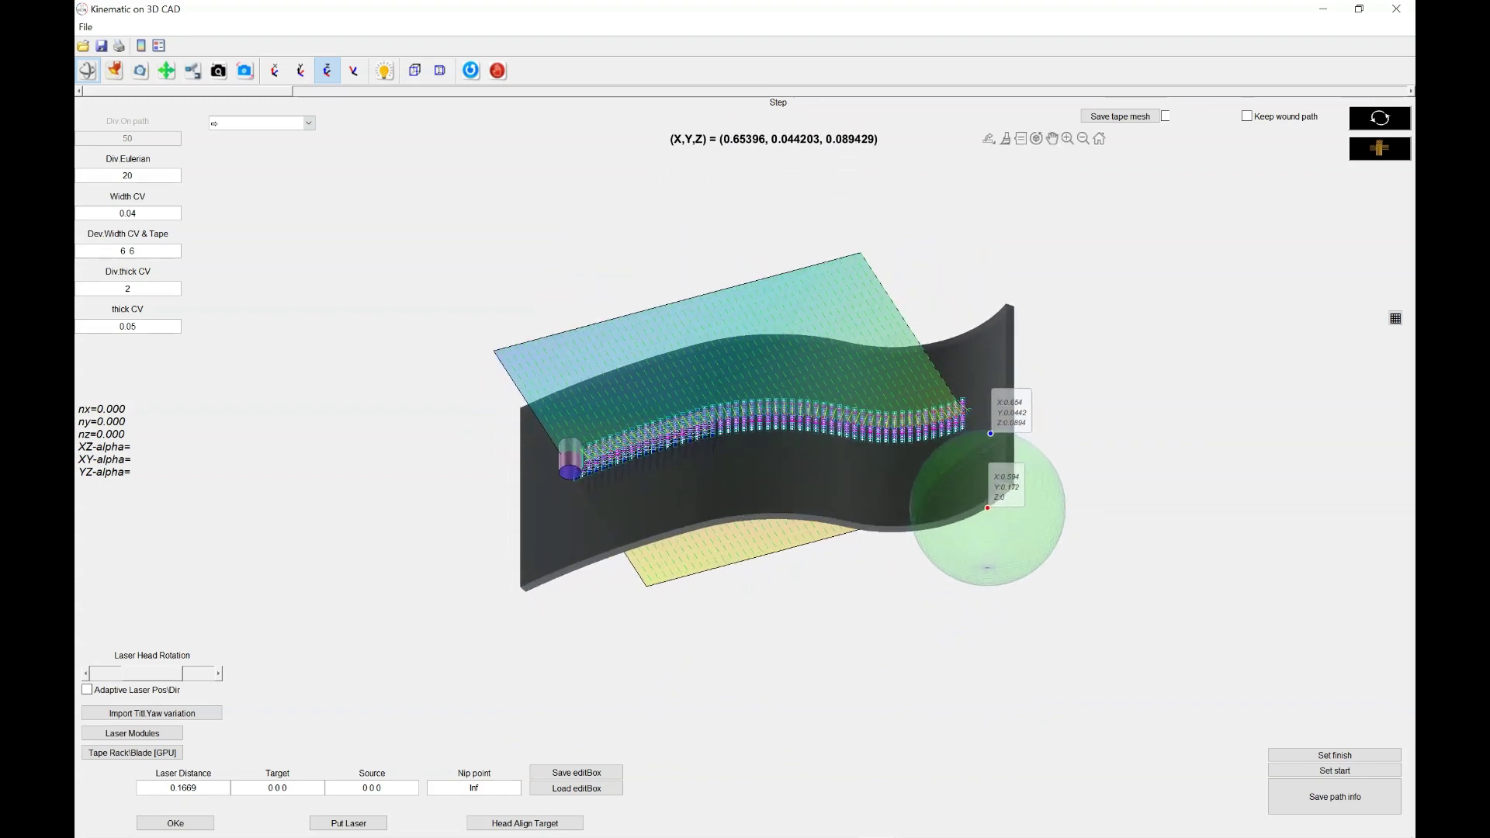
pyautogui.moveTo(987, 508); pyautogui.dragTo(605, 452)
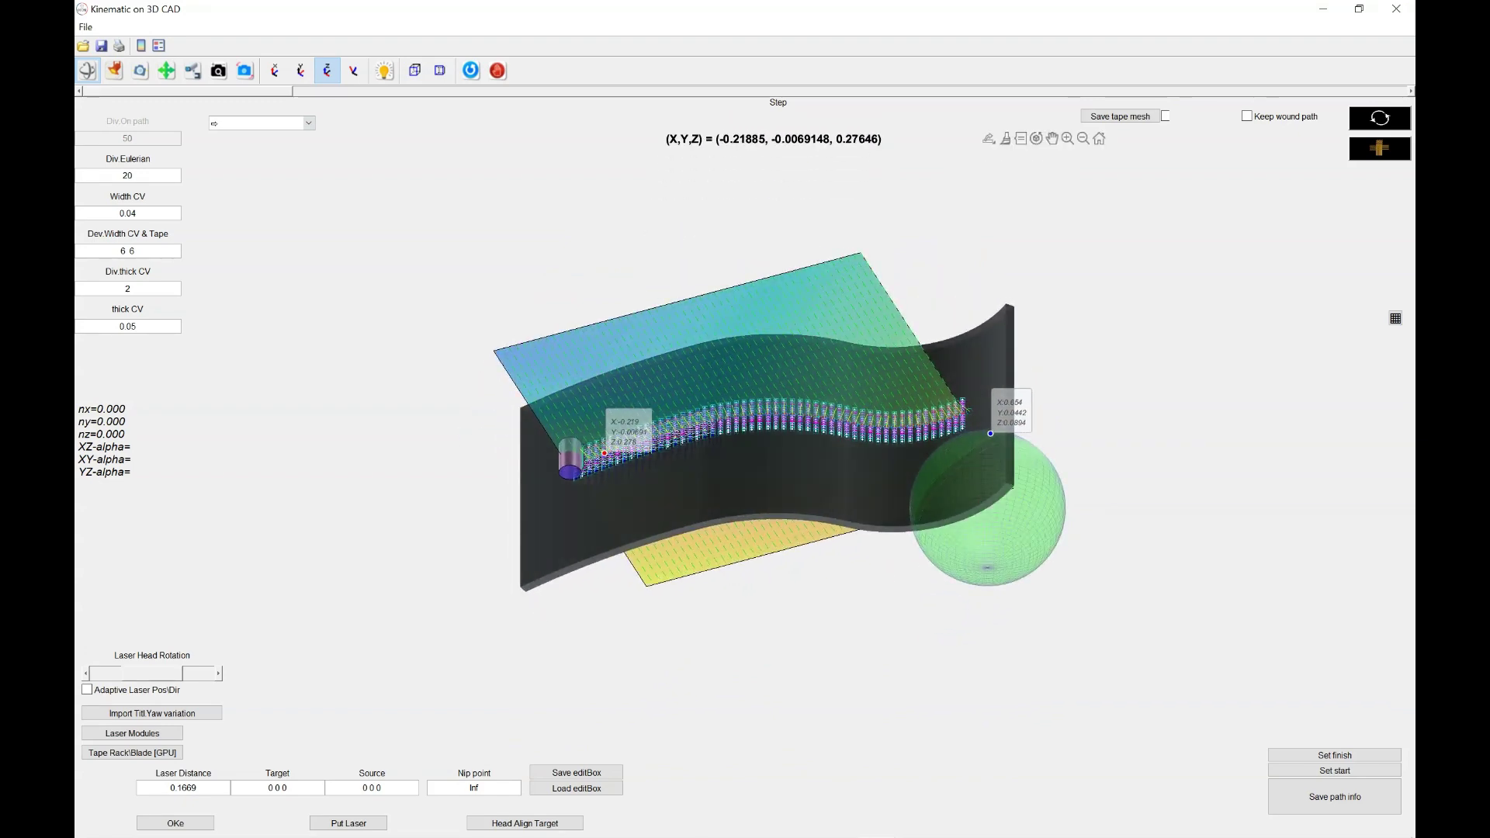
pyautogui.click(348, 823)
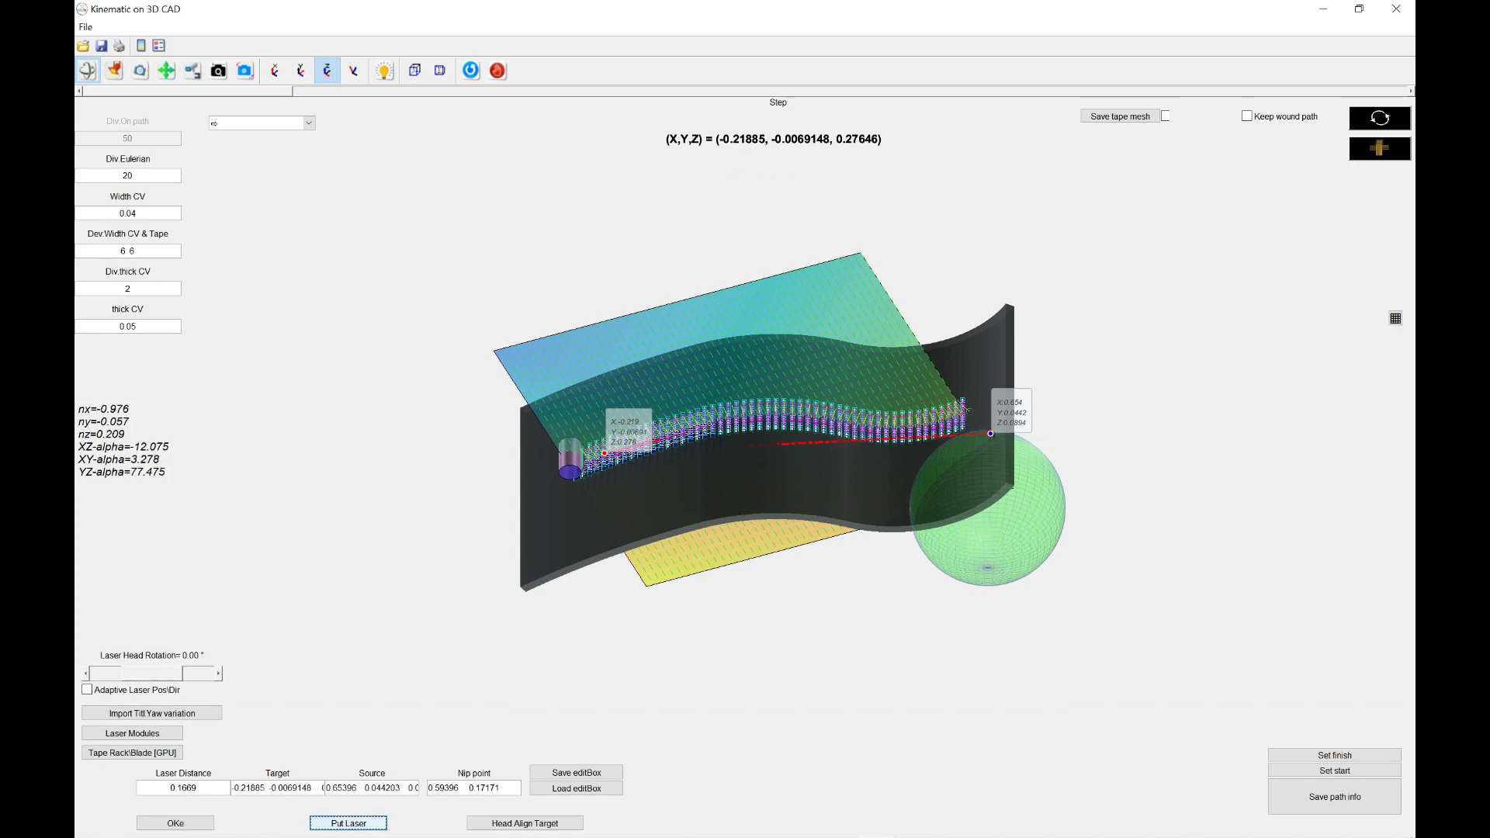
# Place the laser source at about (-0.118, -0.139, 0.272) and its target at about (-0.255, -0.002, 0.276) near the roller, then put the laser
pyautogui.click(525, 823)
pyautogui.moveTo(581, 528); pyautogui.dragTo(624, 406)
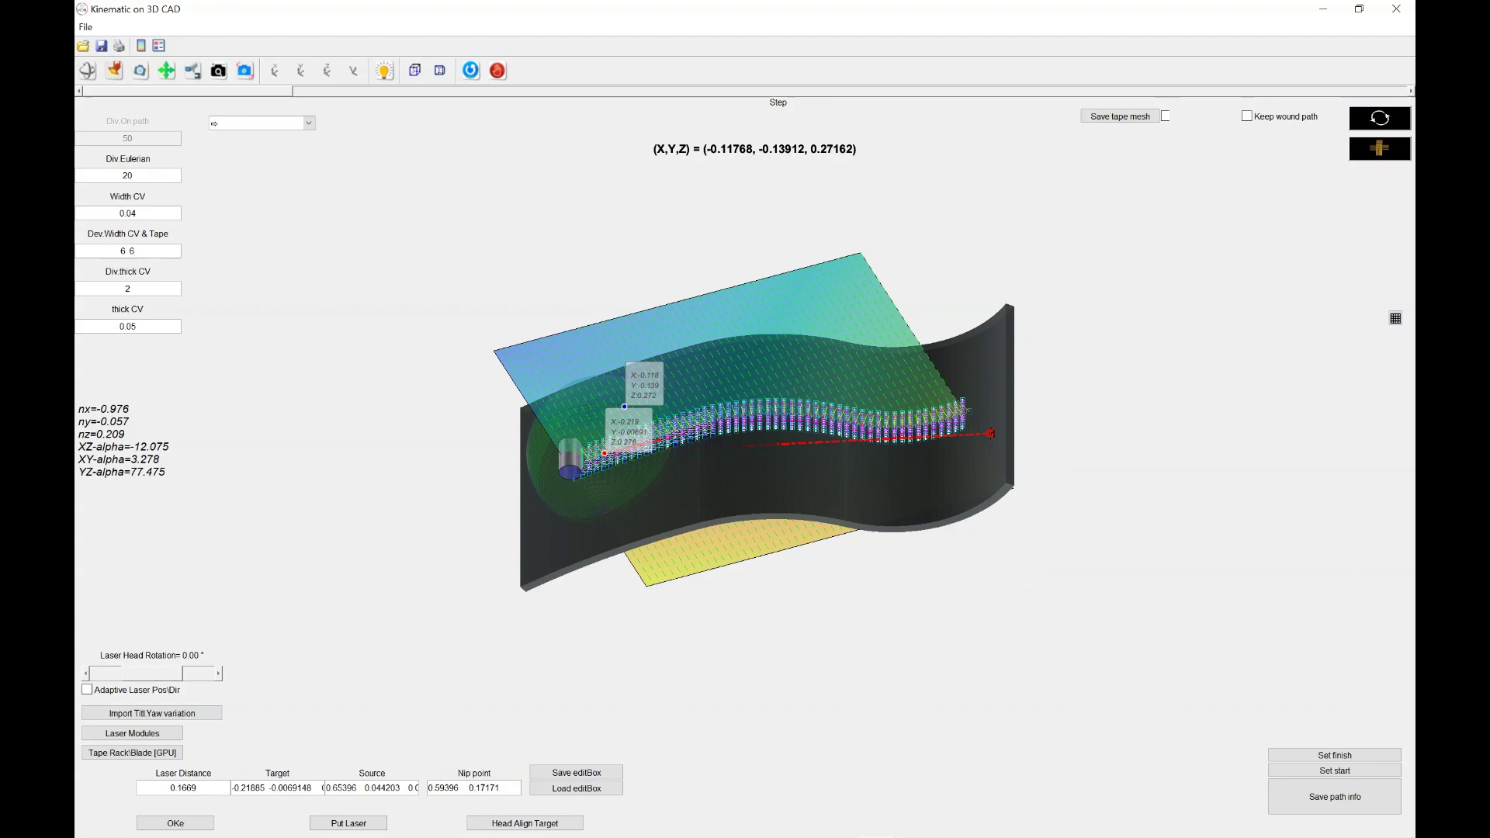
pyautogui.click(218, 71)
pyautogui.moveTo(745, 466); pyautogui.dragTo(744, 349)
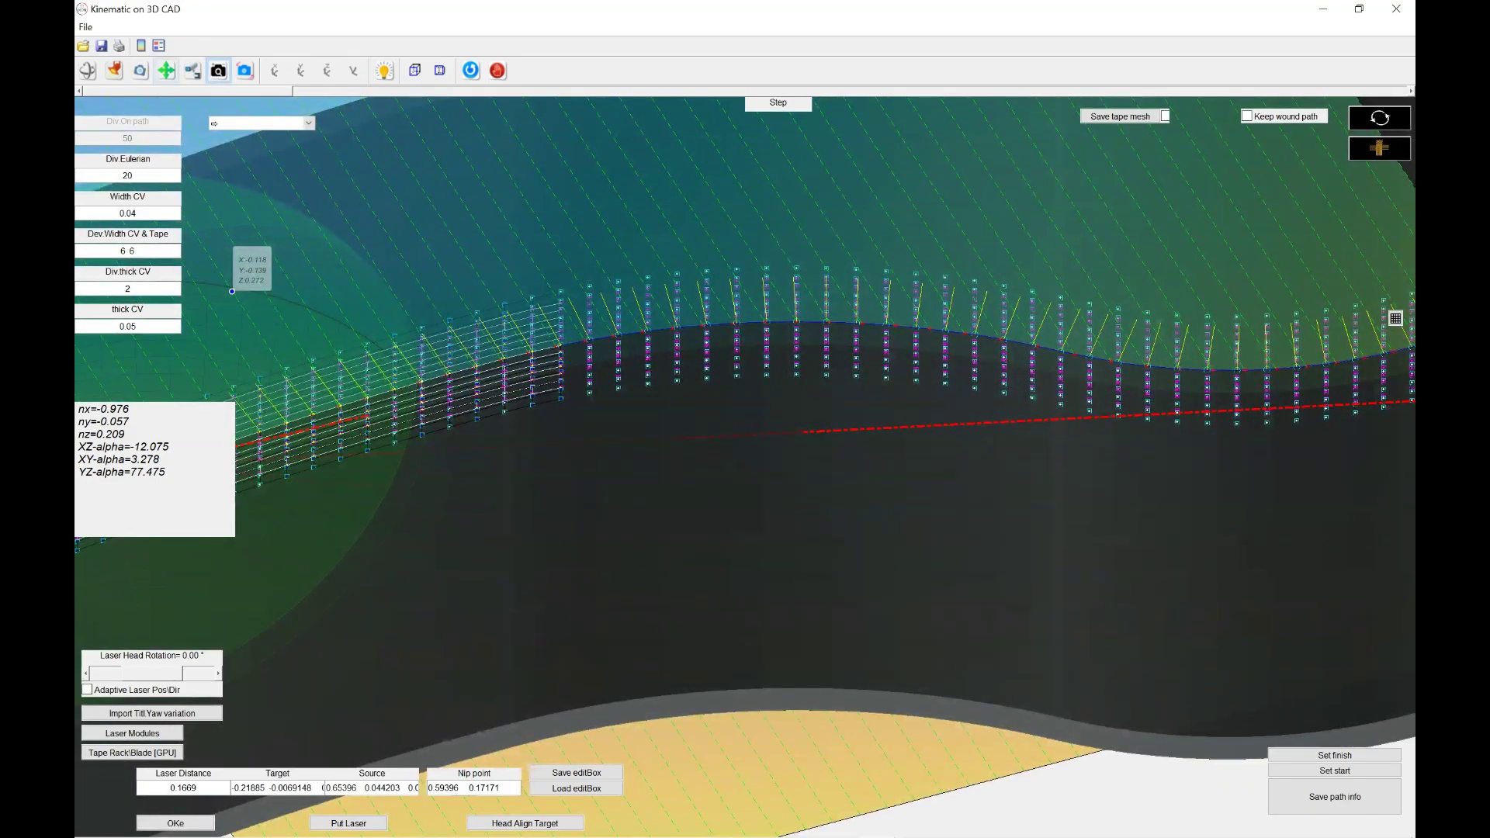
pyautogui.click(166, 71)
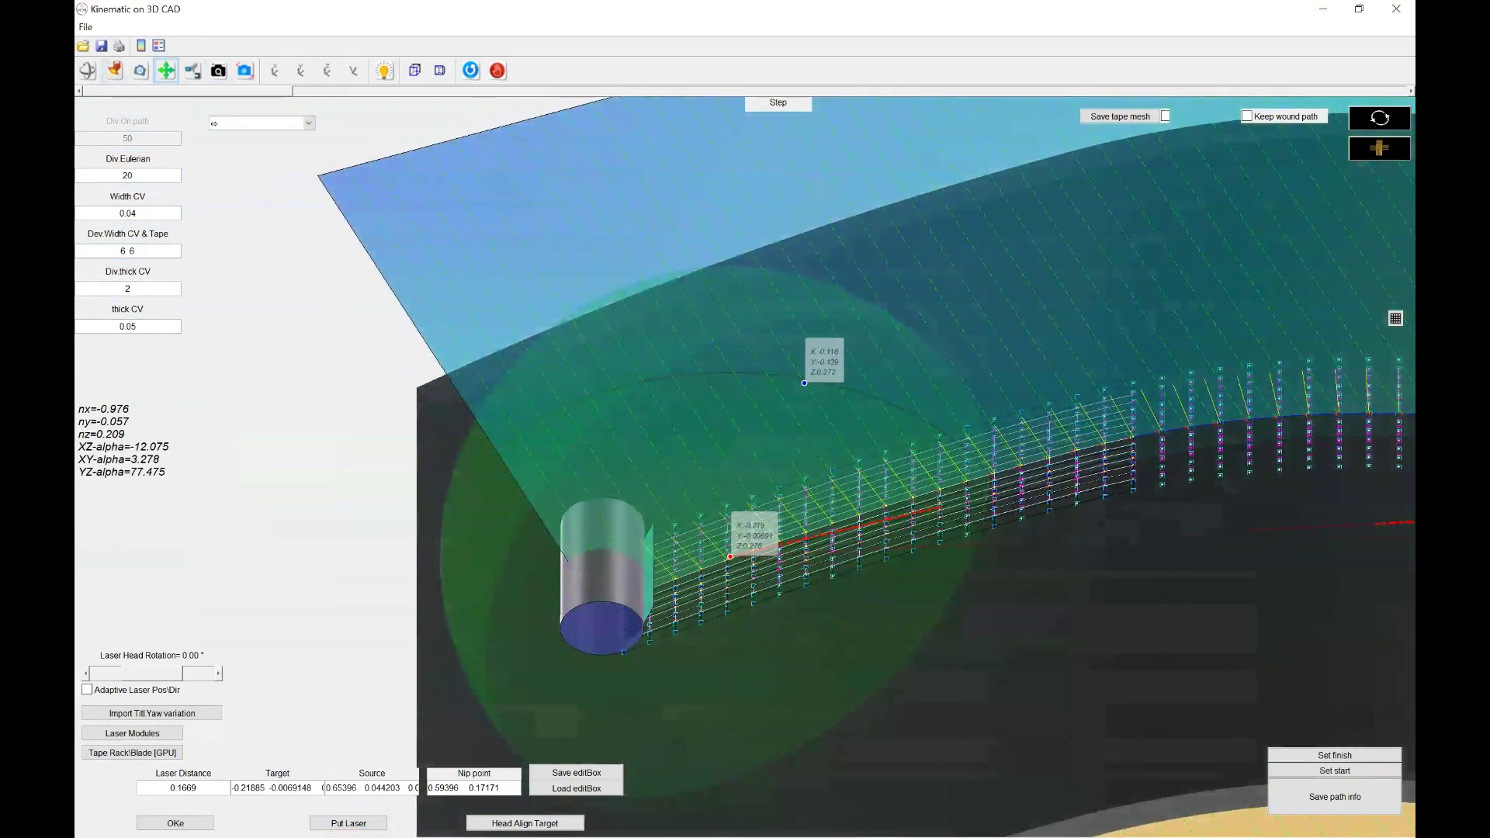
pyautogui.click(114, 71)
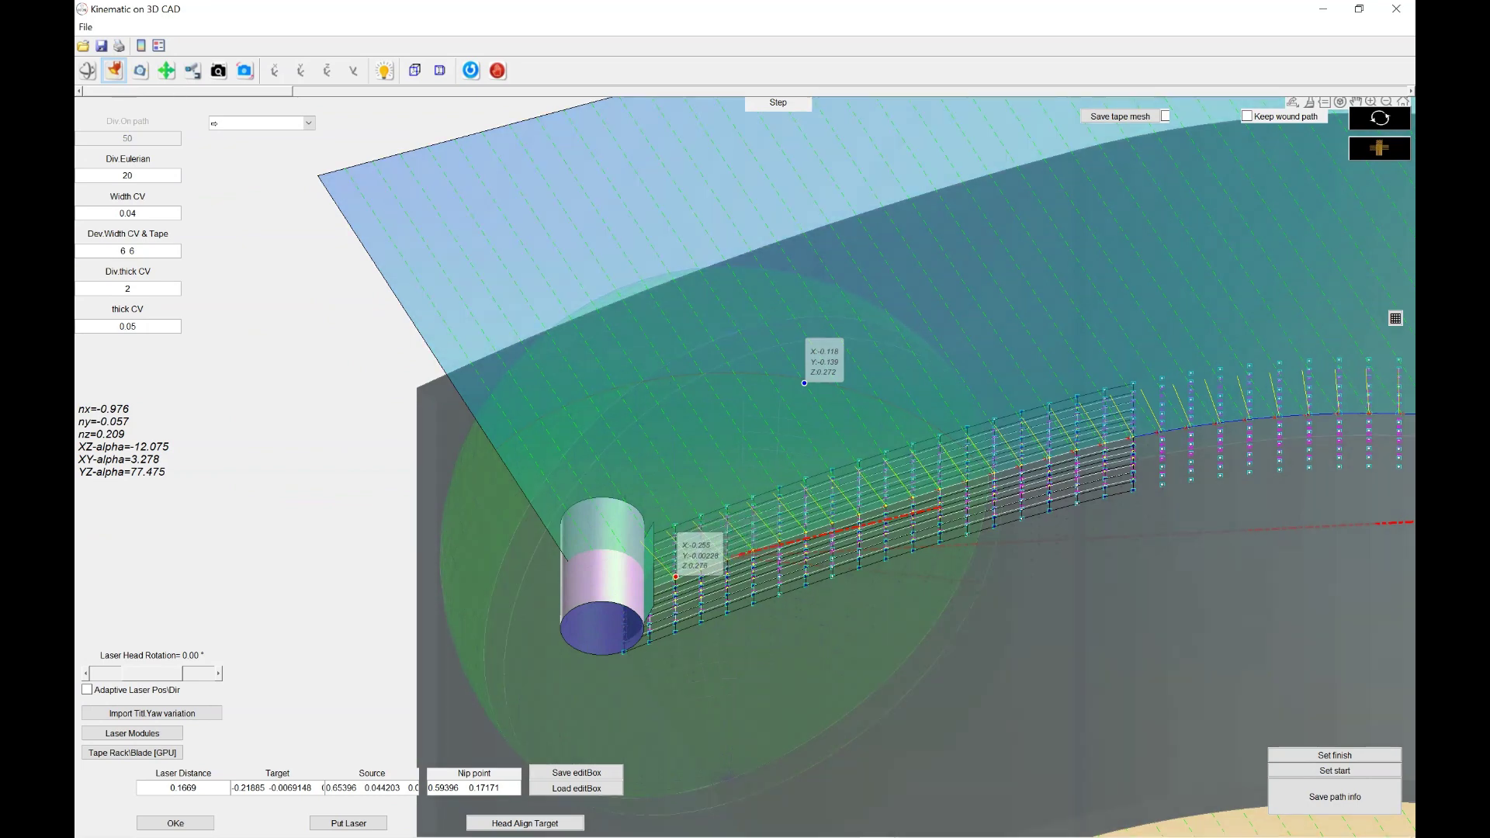
pyautogui.click(349, 824)
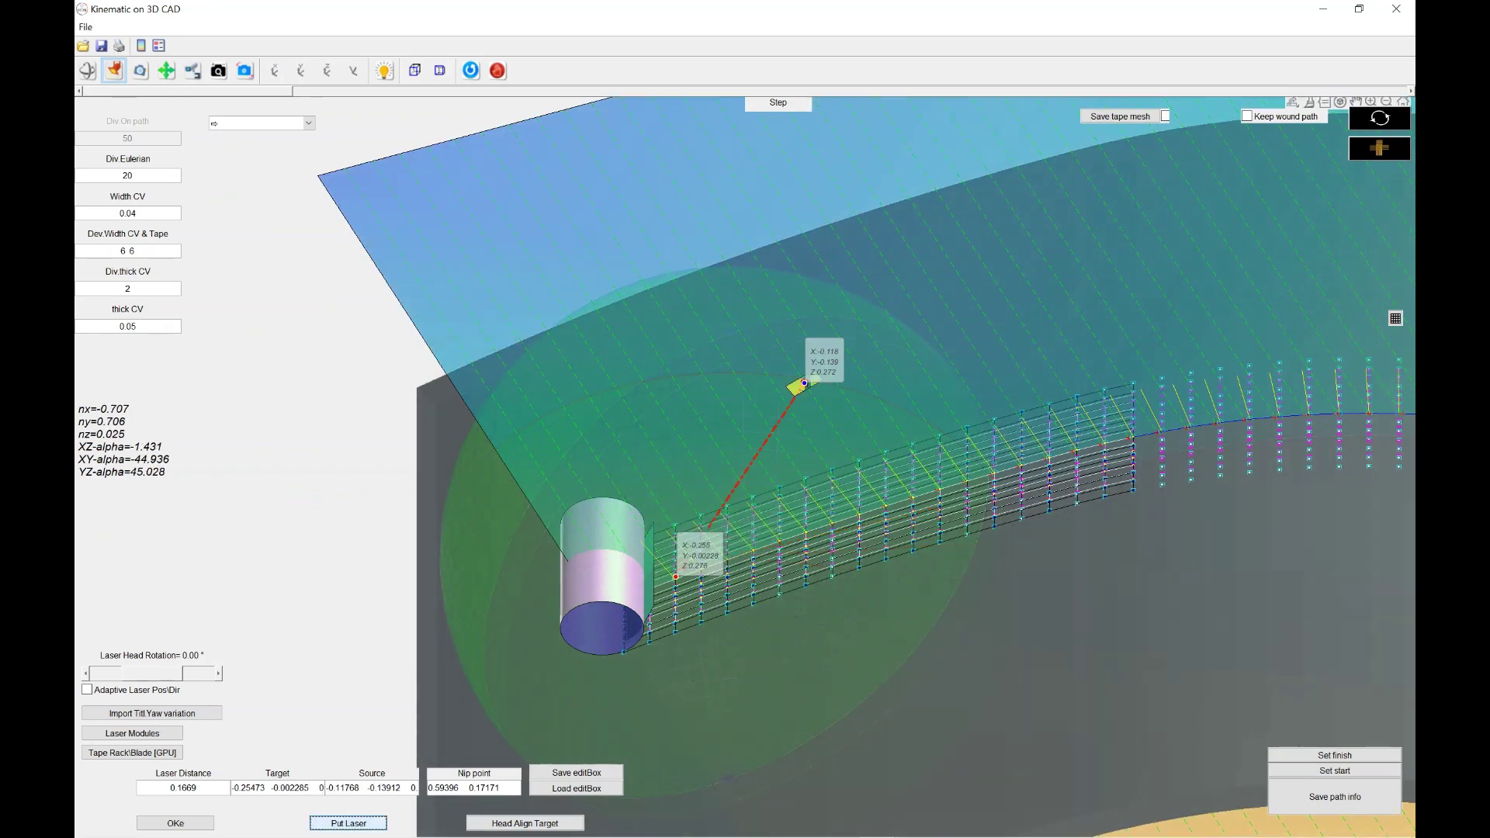
# Rotate the laser head to -48° and enable adaptive laser position and direction
pyautogui.moveTo(152, 673); pyautogui.dragTo(154, 674)
pyautogui.press('Right')
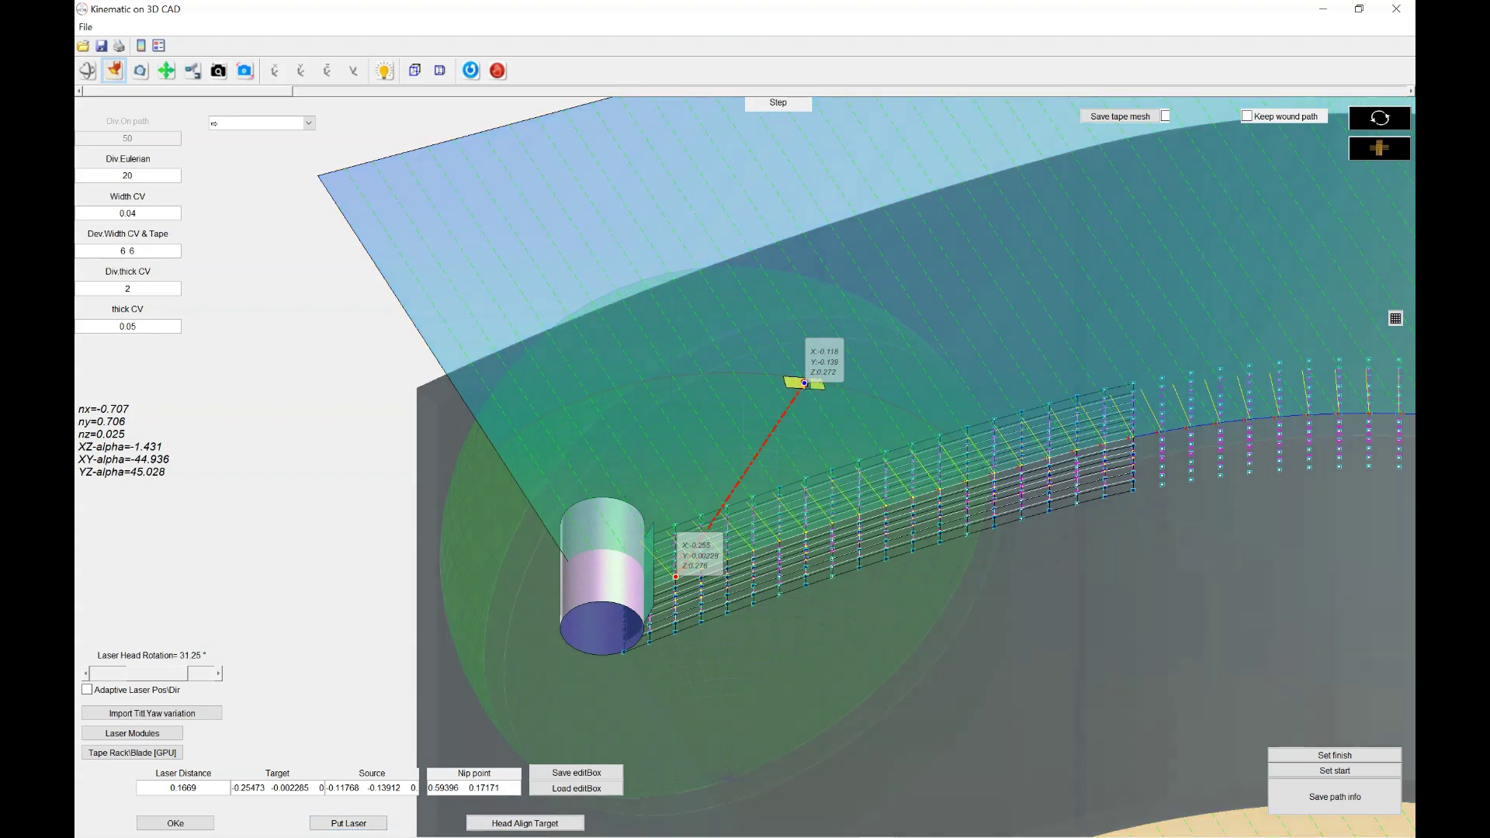
pyautogui.moveTo(156, 674); pyautogui.dragTo(121, 673)
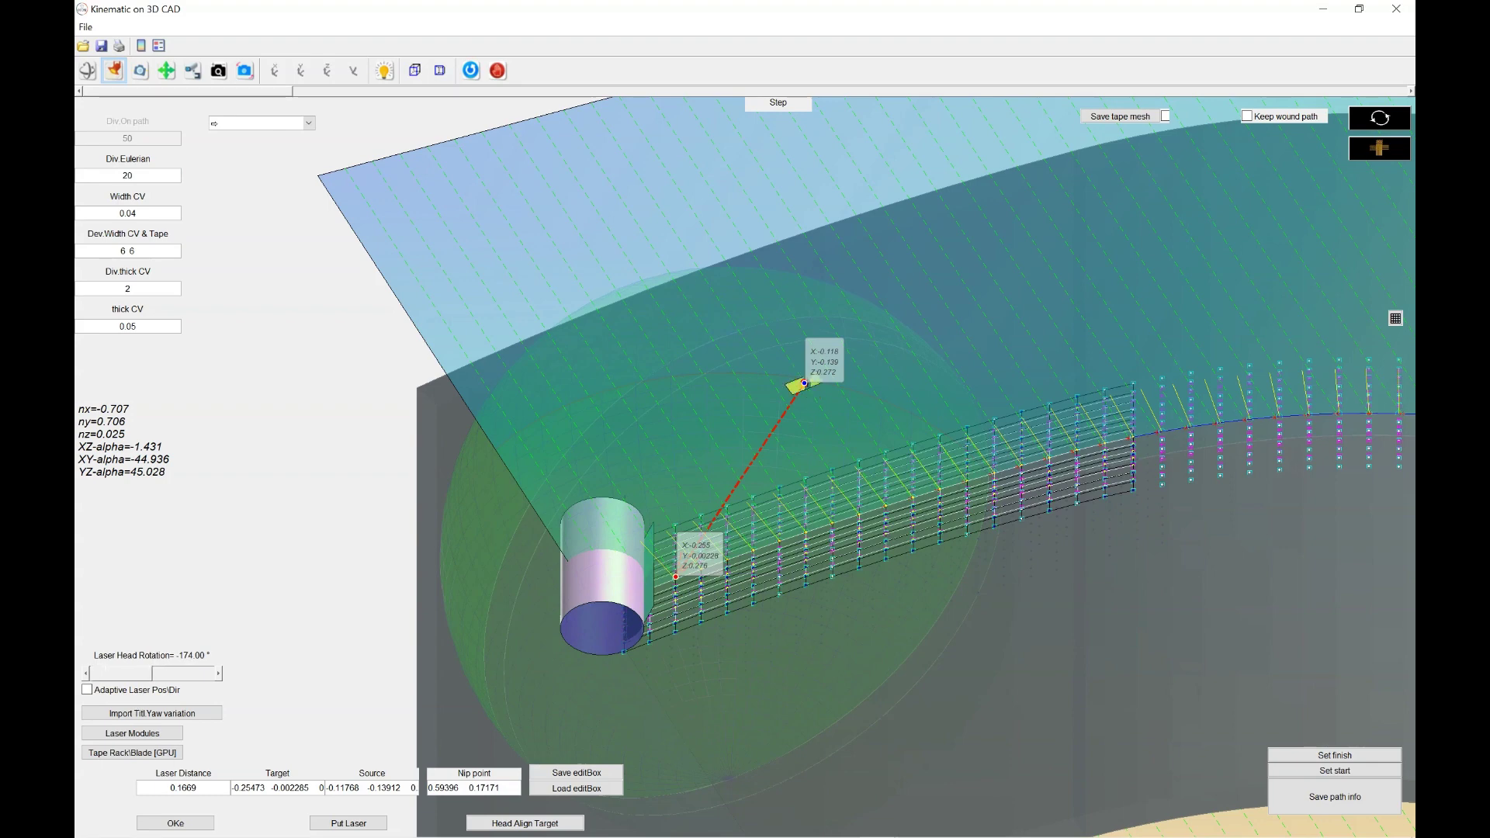
pyautogui.press('Right')
pyautogui.press('Right')
pyautogui.press('pagedown')
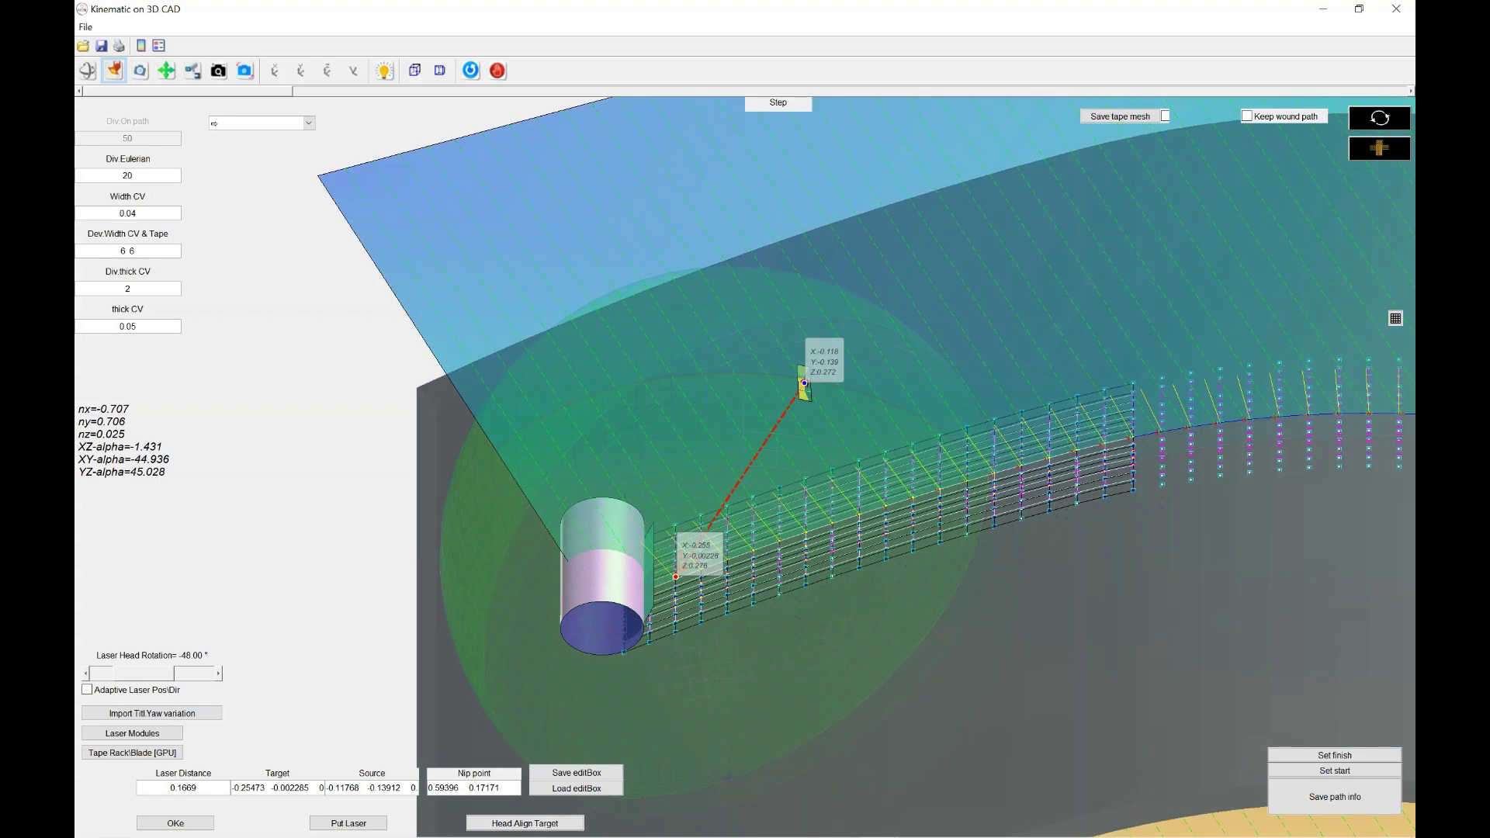
pyautogui.click(87, 689)
# Set the path's start location at step 1 and its finish location at step 36
pyautogui.click(218, 71)
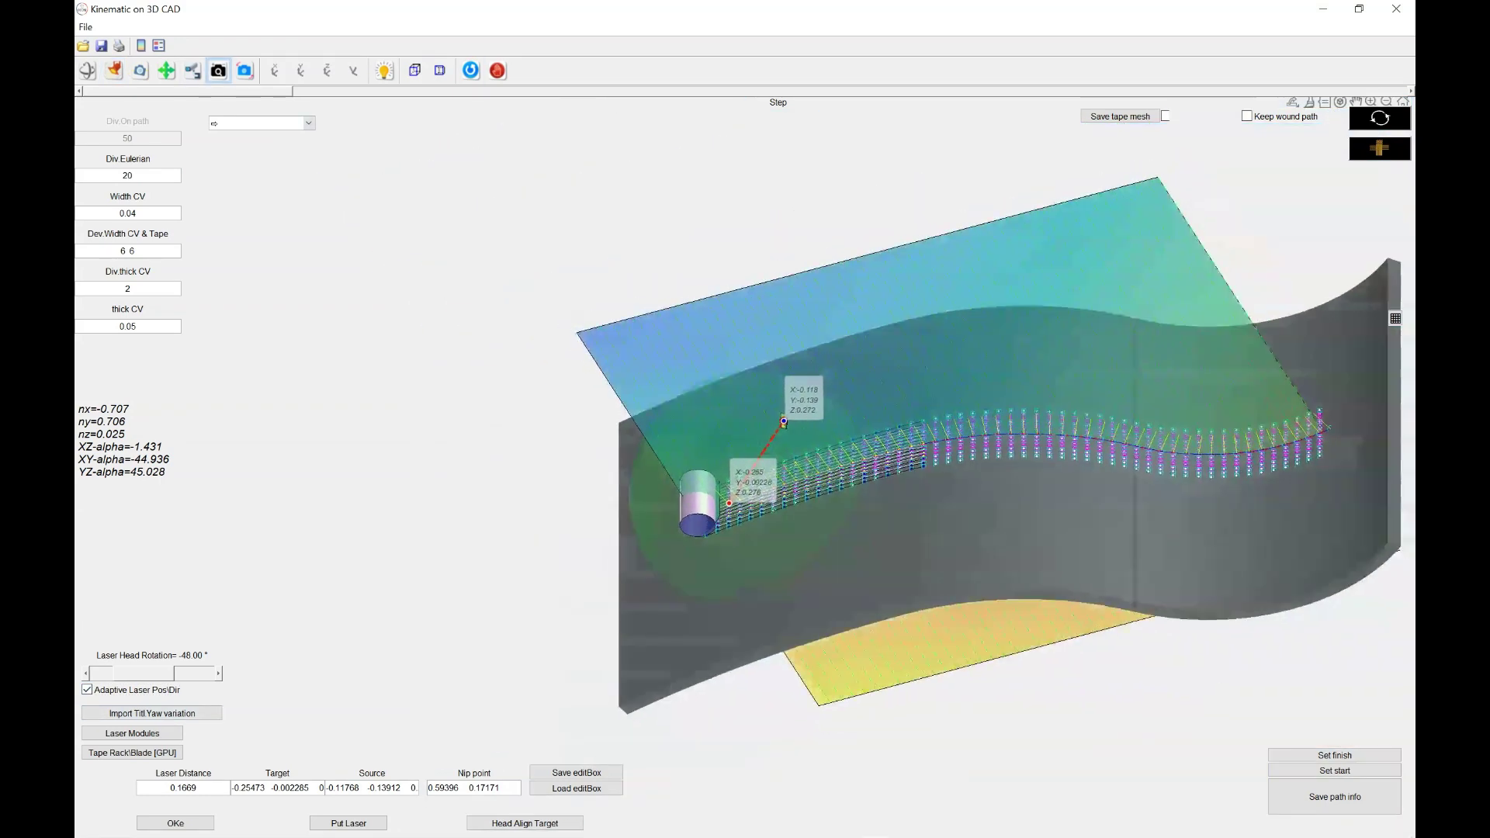
pyautogui.click(327, 71)
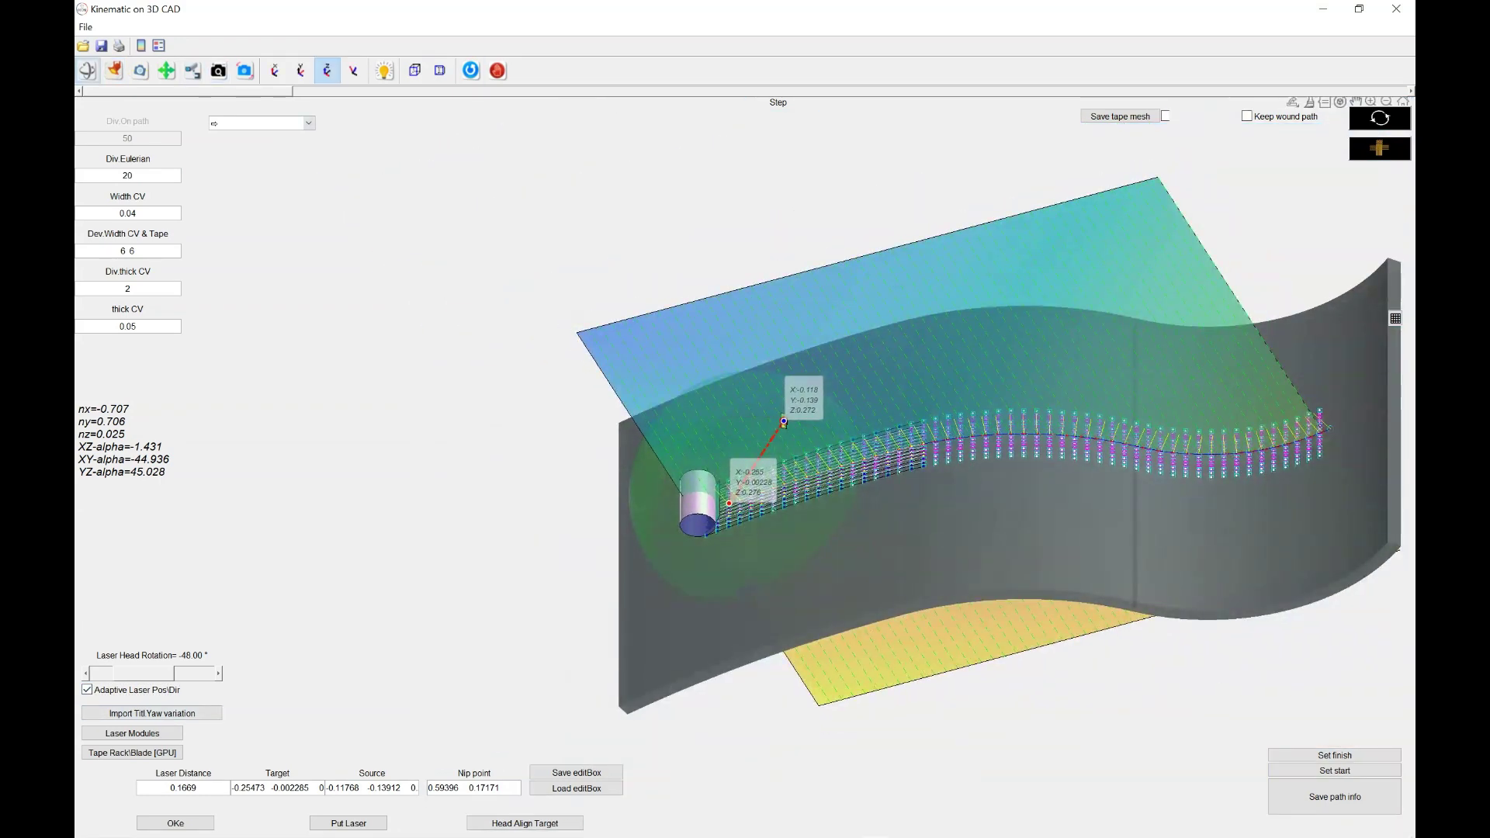
pyautogui.moveTo(932, 481); pyautogui.dragTo(1016, 357)
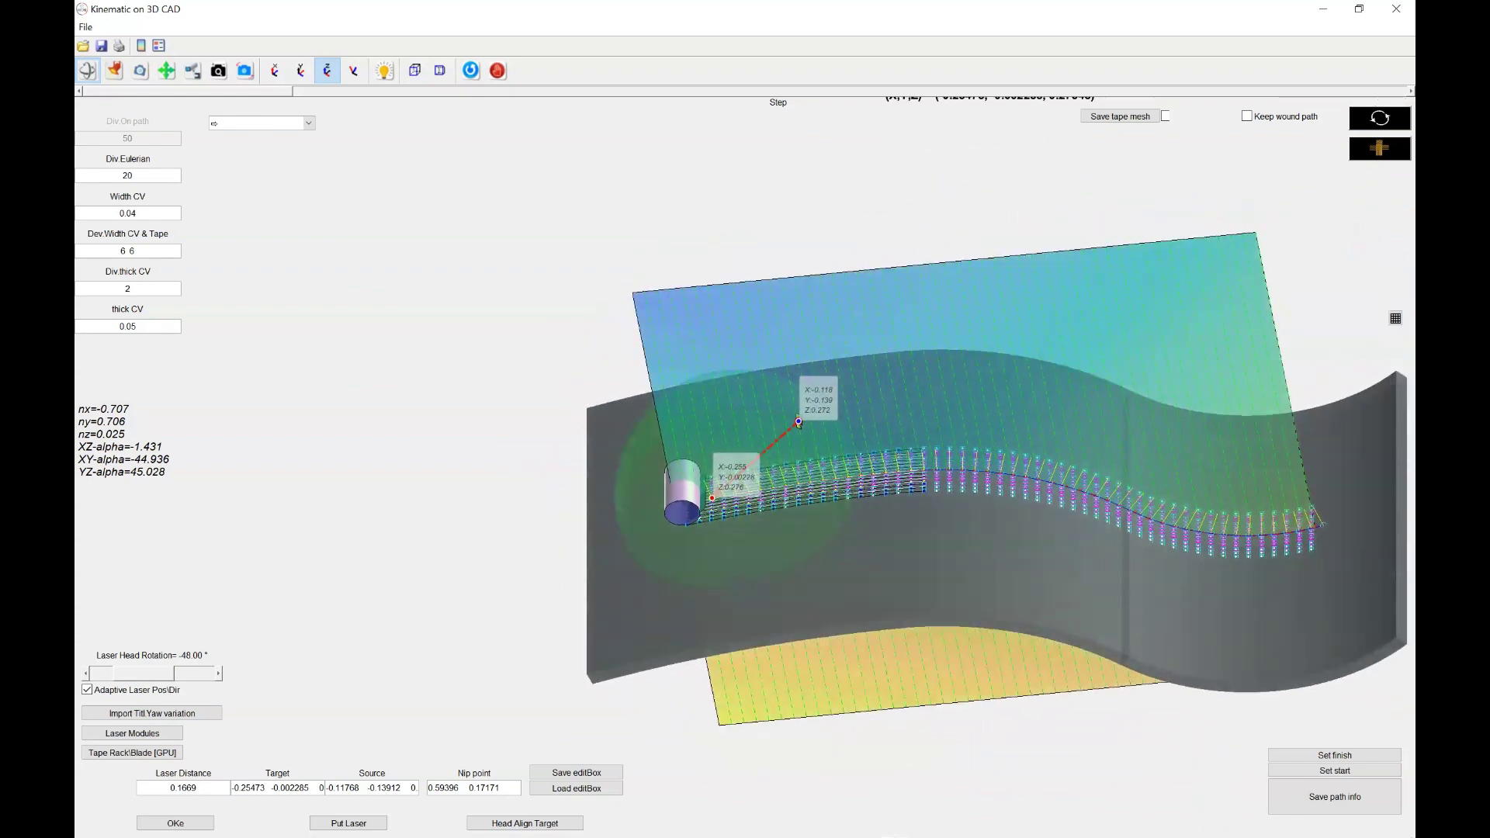
pyautogui.click(1333, 771)
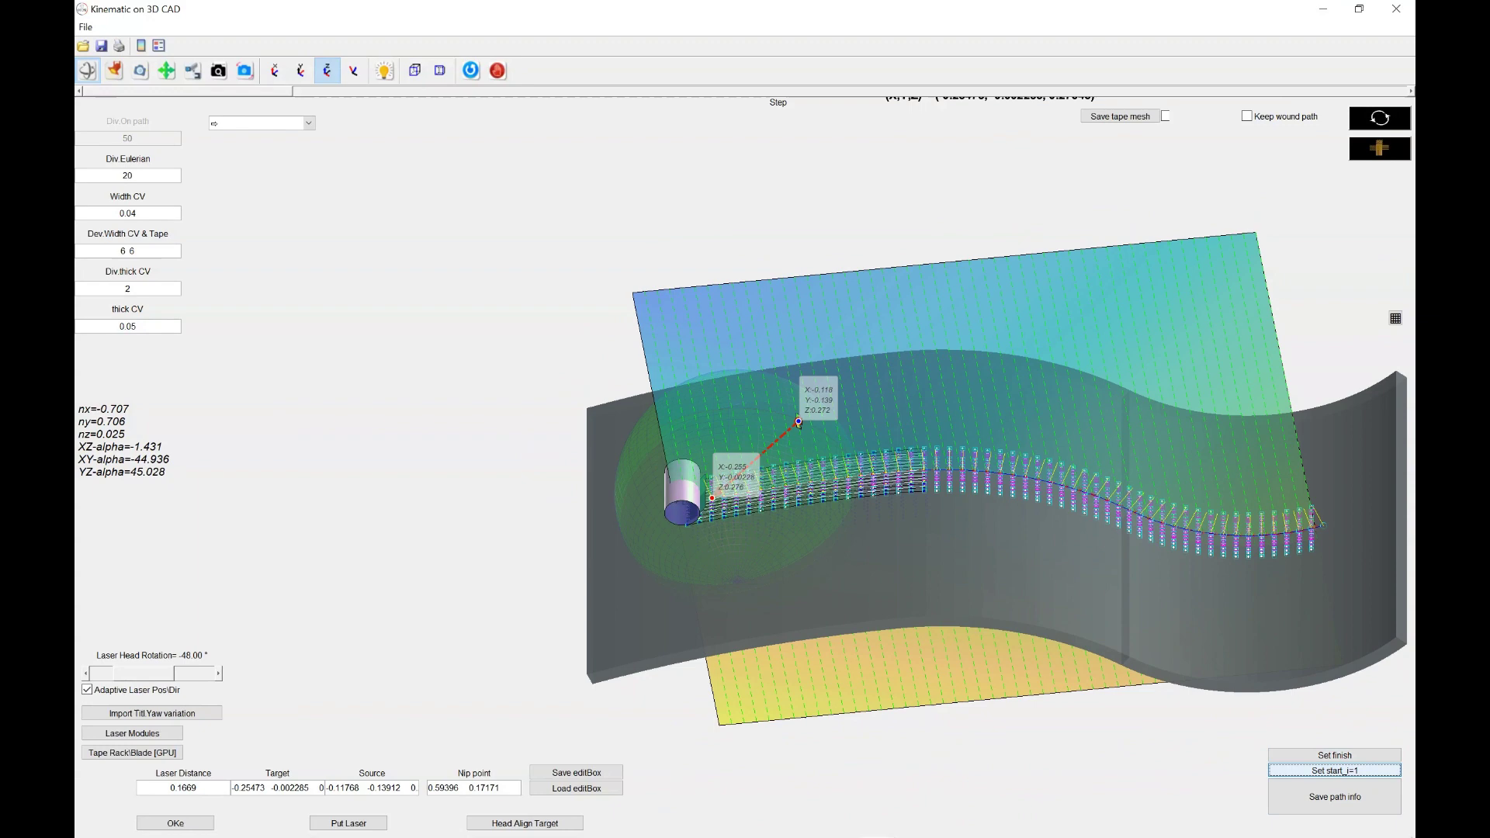
pyautogui.moveTo(188, 90); pyautogui.dragTo(1037, 91)
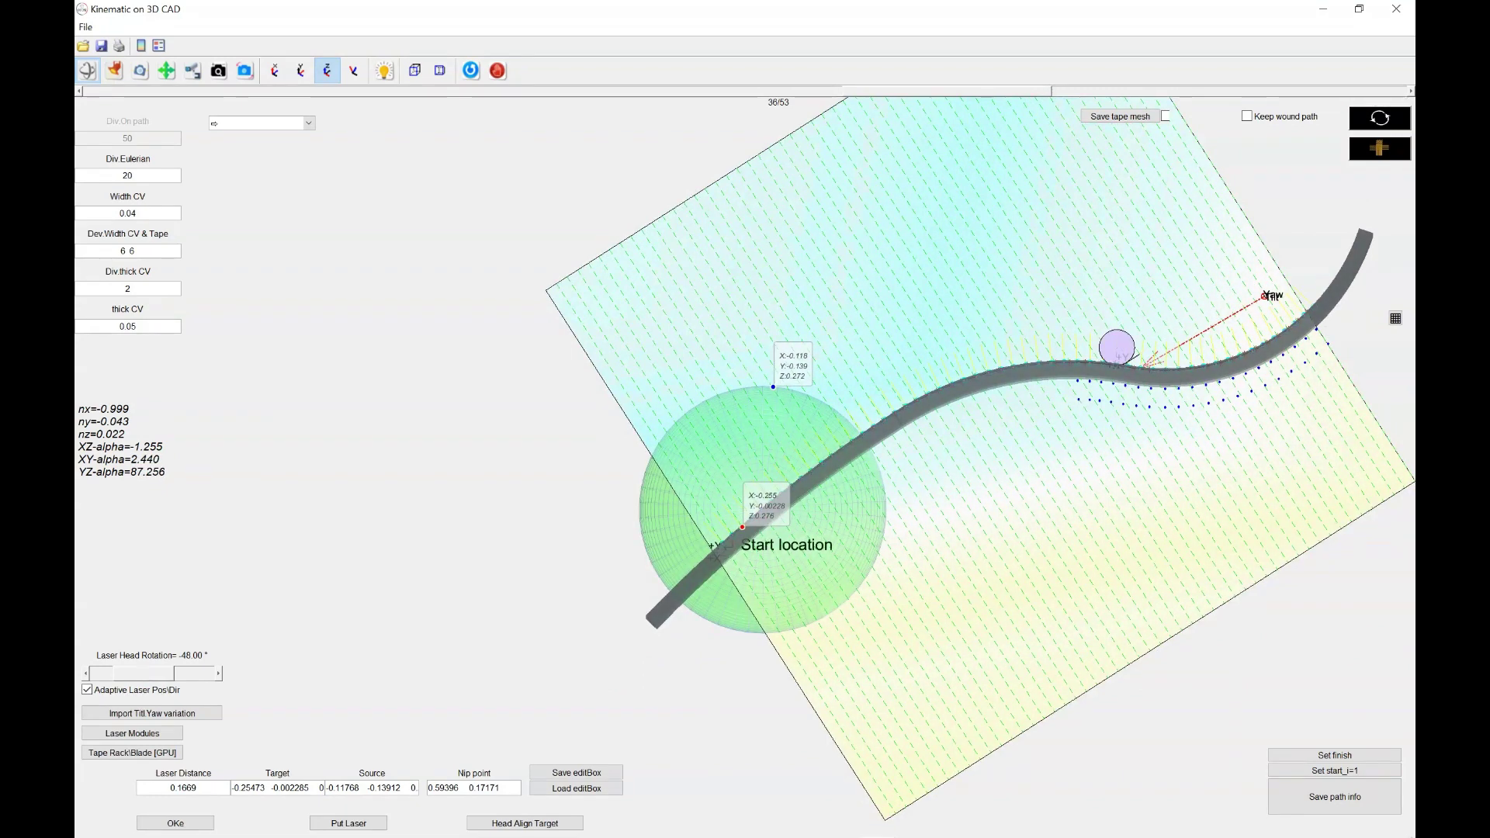
pyautogui.click(1334, 755)
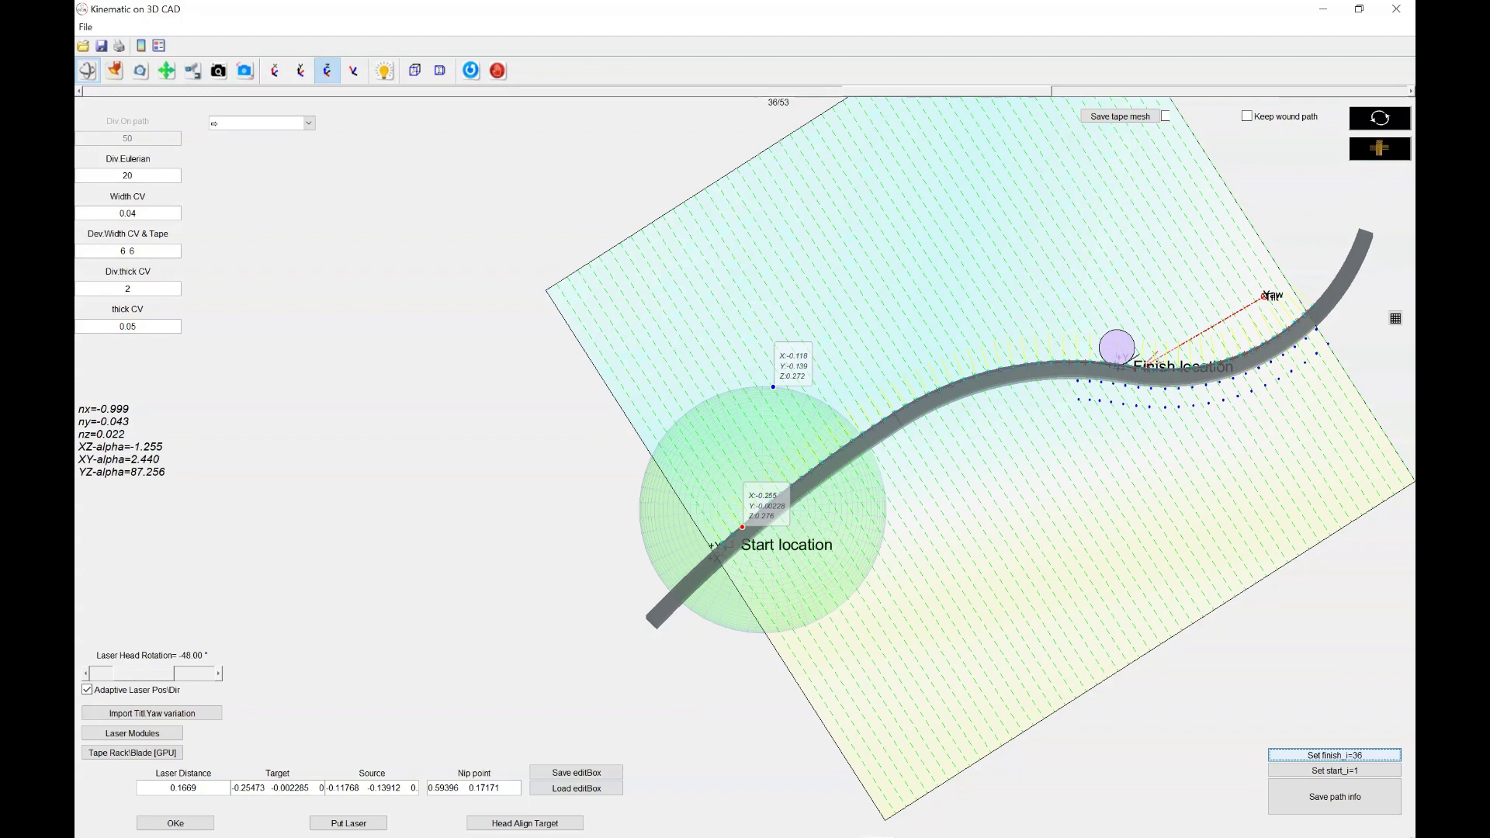
# Save the path info under the job name Example-curved-plate with kinematic file name Kinematic_UOT and tape mesh address 1
pyautogui.click(1334, 796)
pyautogui.click(1335, 797)
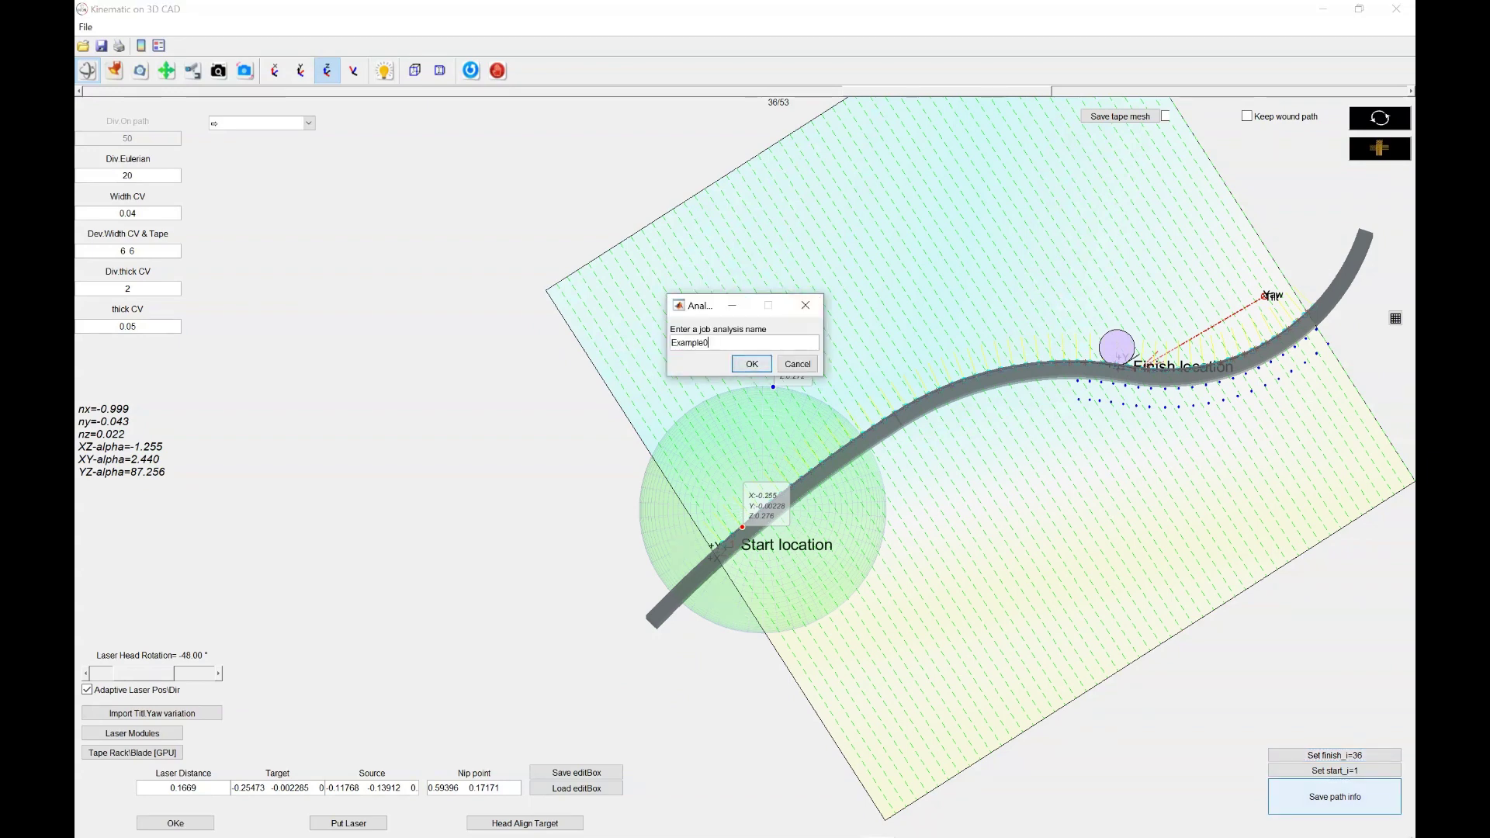
pyautogui.press('BackSpace')
pyautogui.write('-curved-plate')
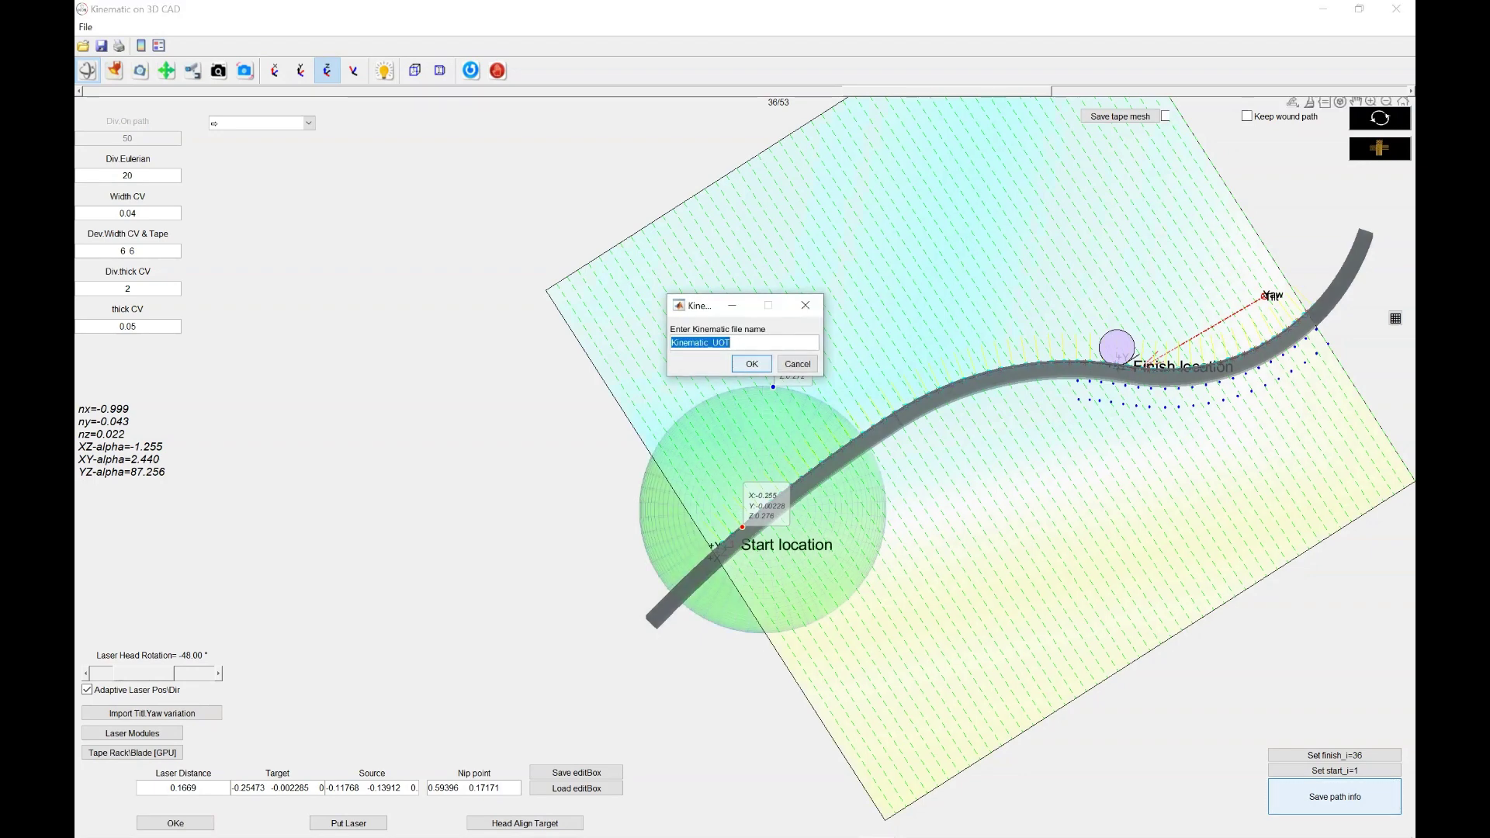
pyautogui.press('Return')
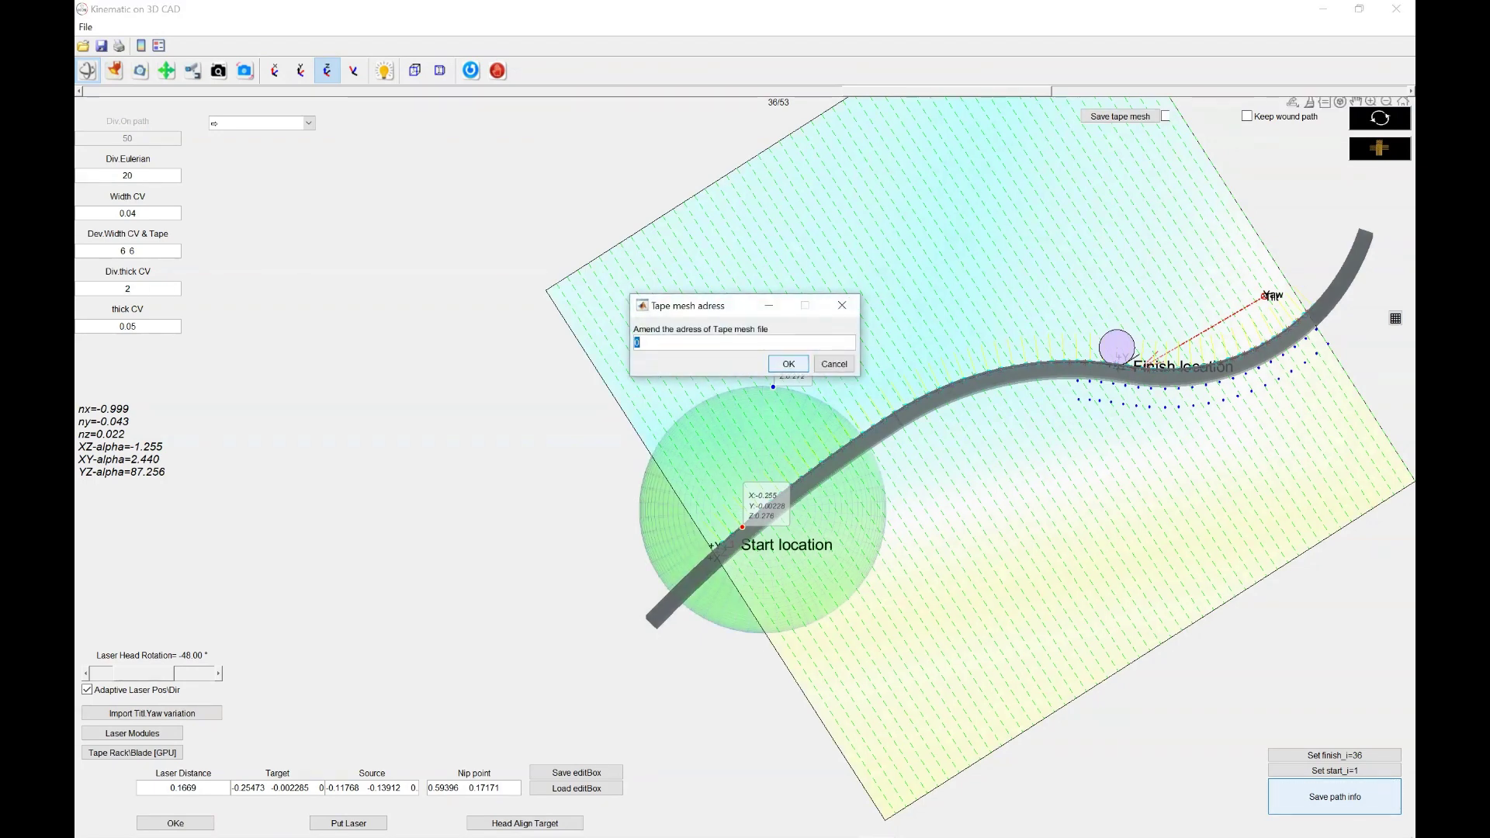
pyautogui.write('1')
pyautogui.press('Return')
pyautogui.press('Return')
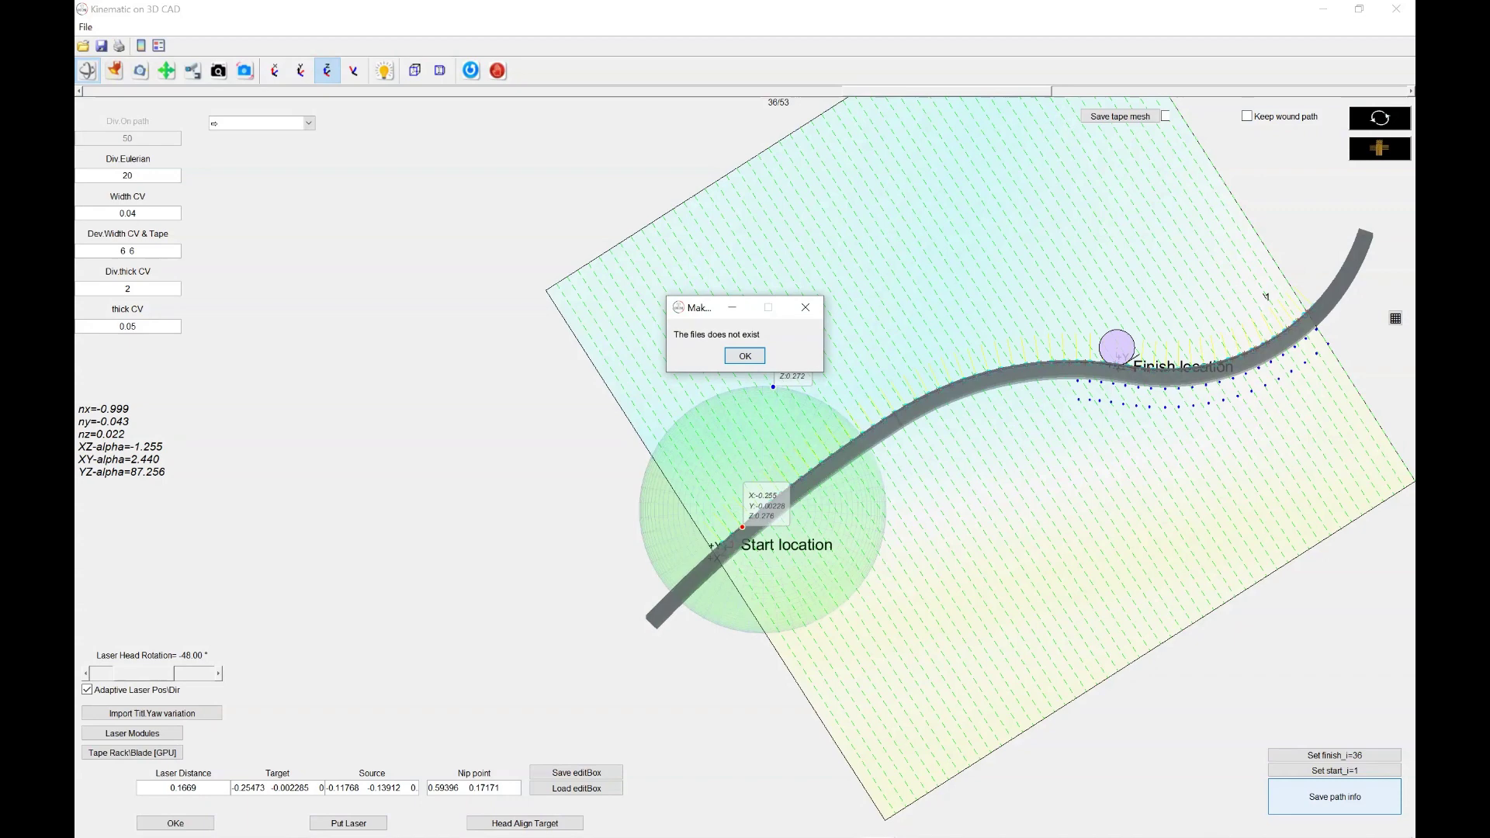
pyautogui.press('Return')
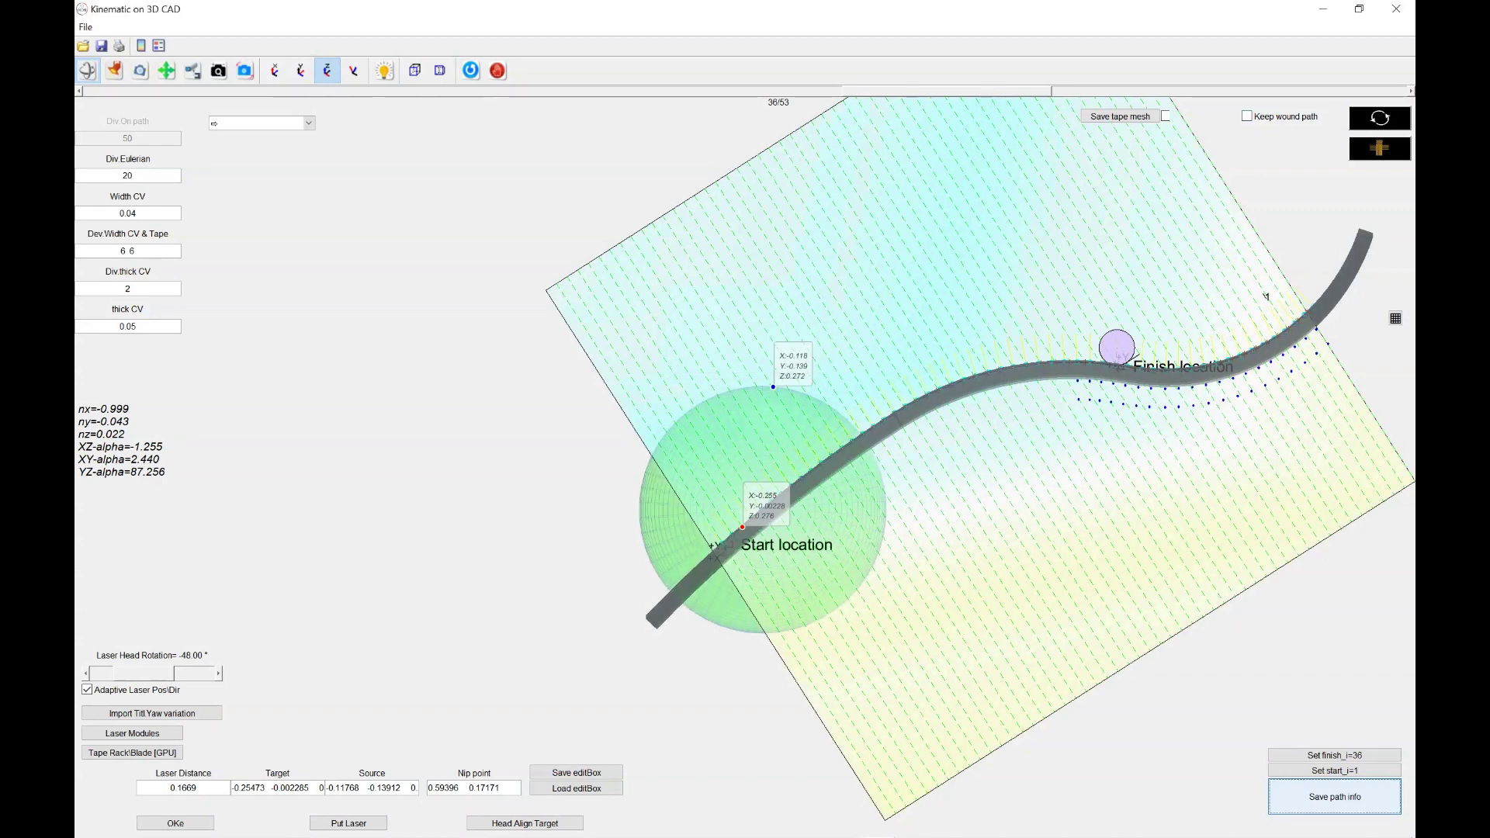
# Switch to the OTOM AFP main window and start an Optical UOT Analysis
pyautogui.moveTo(1243, 10); pyautogui.dragTo(1249, 194)
pyautogui.hotkey('alt', 'Tab')
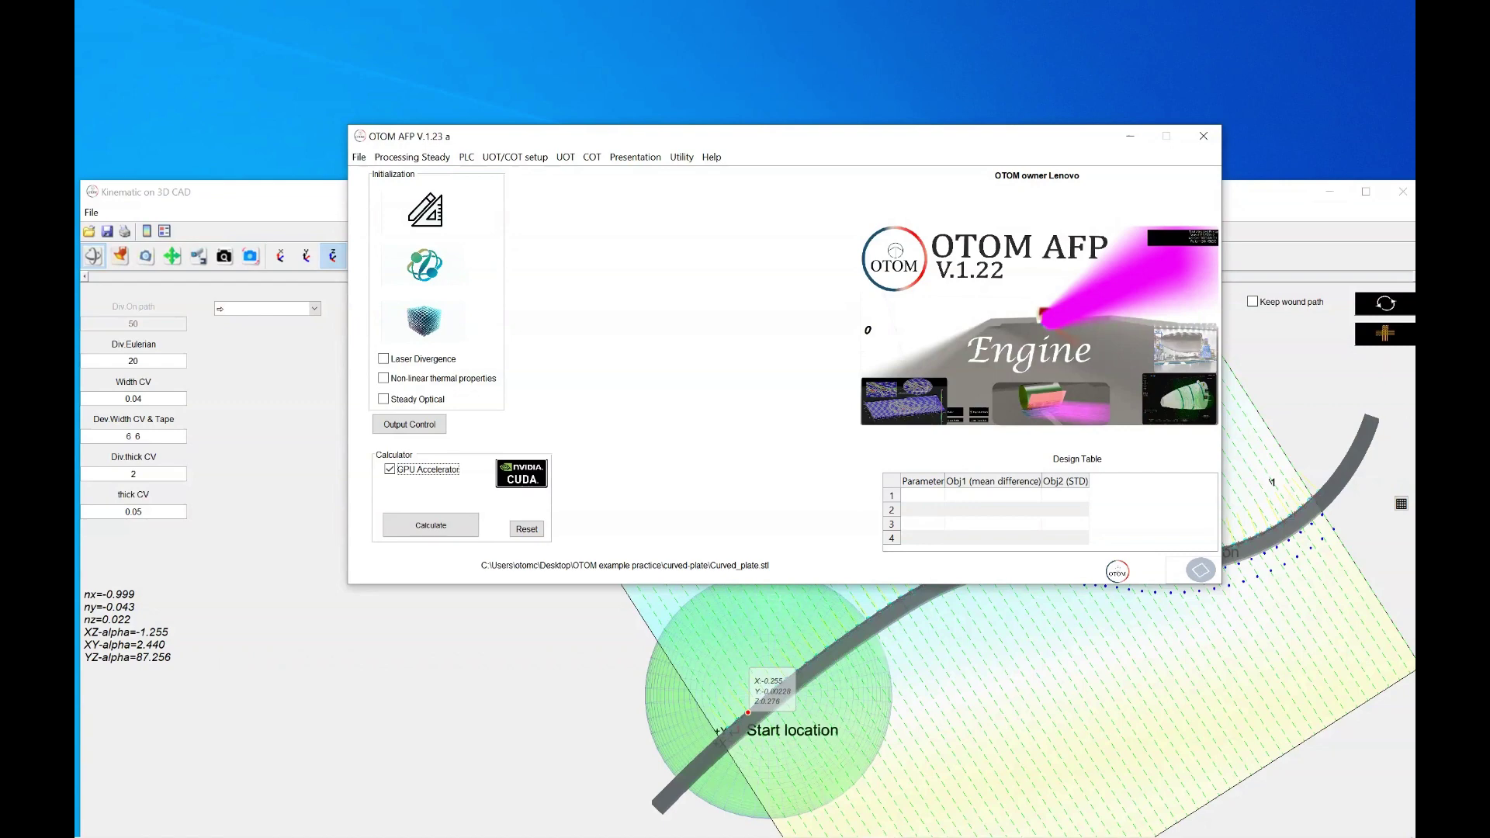
pyautogui.click(514, 157)
pyautogui.moveTo(565, 156)
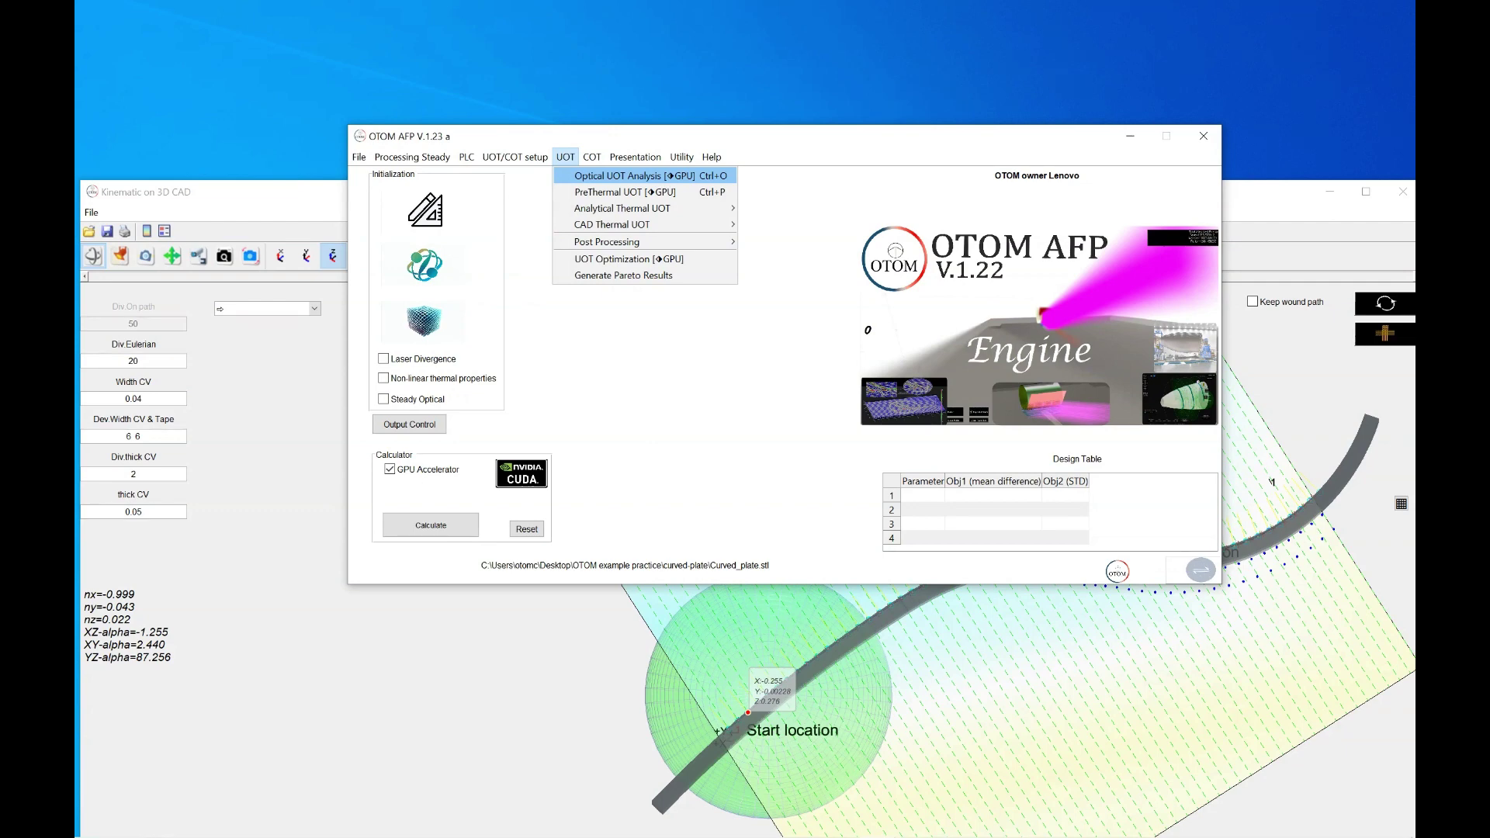
pyautogui.press('Return')
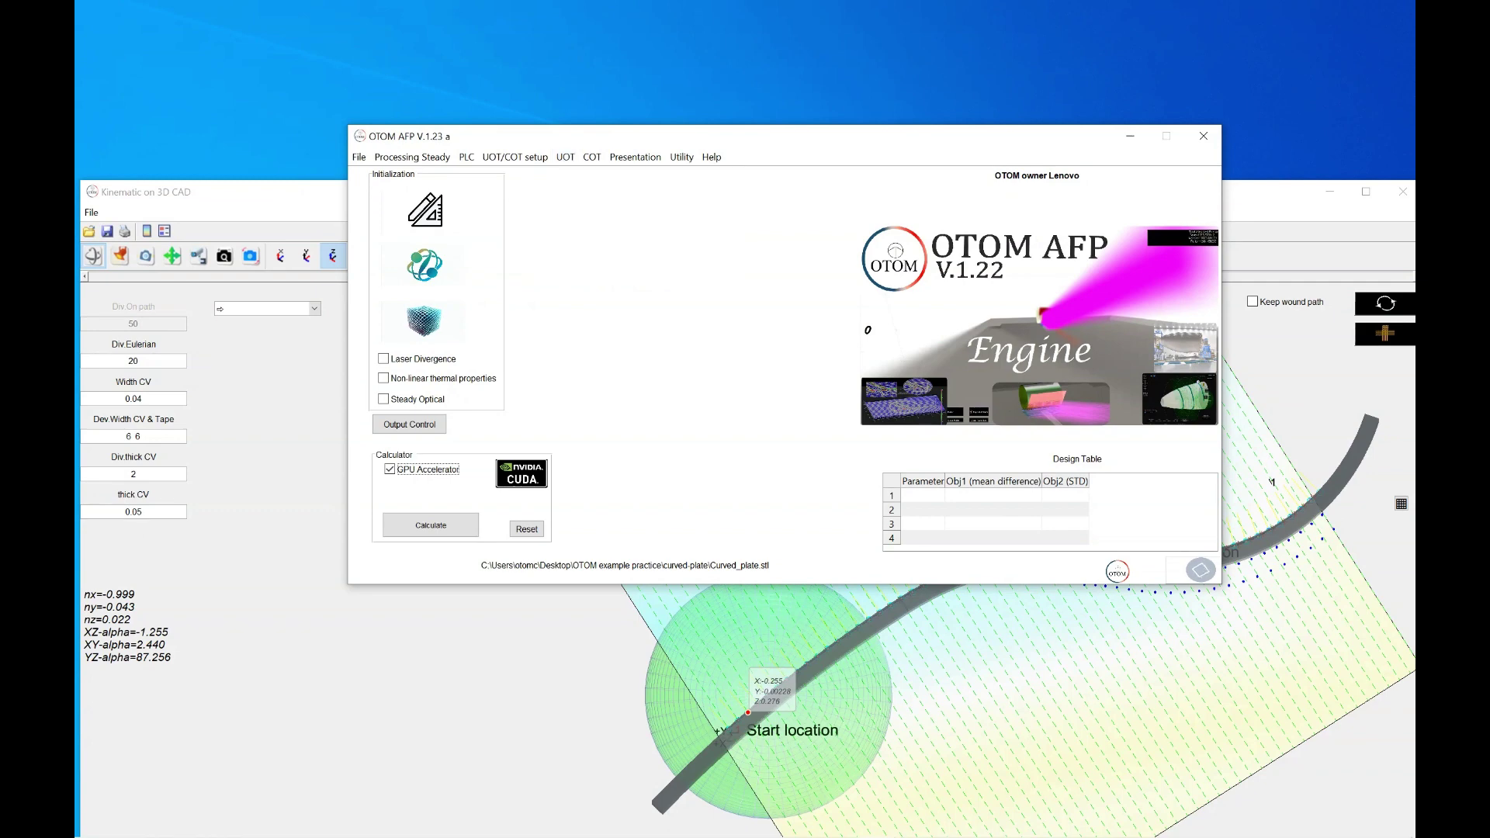
pyautogui.press('Return')
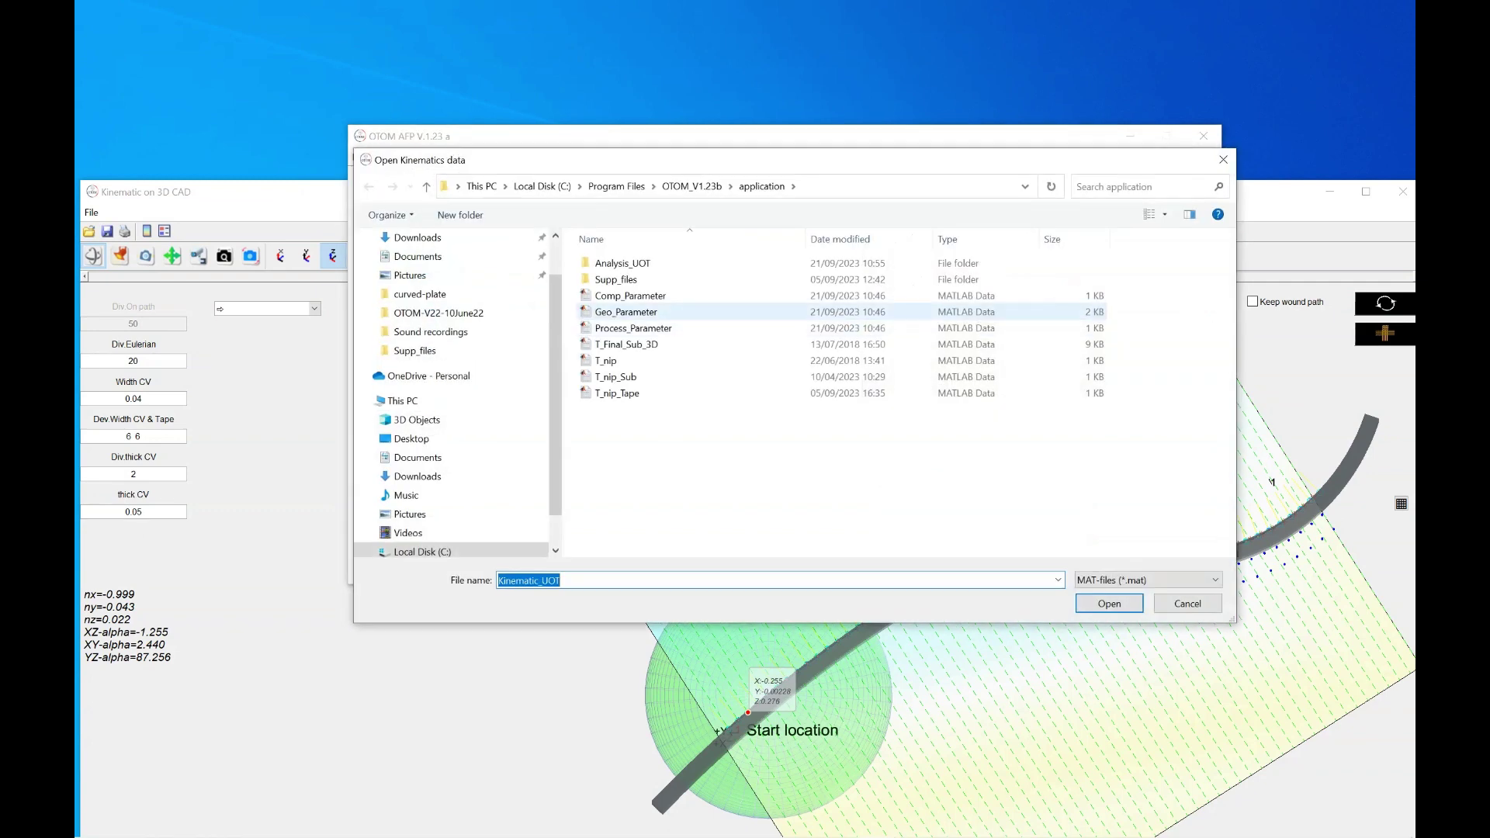
# Load the Kinematic_UOT data file from the Example-curved-plate folder inside Analysis_UOT
pyautogui.doubleClick(622, 263)
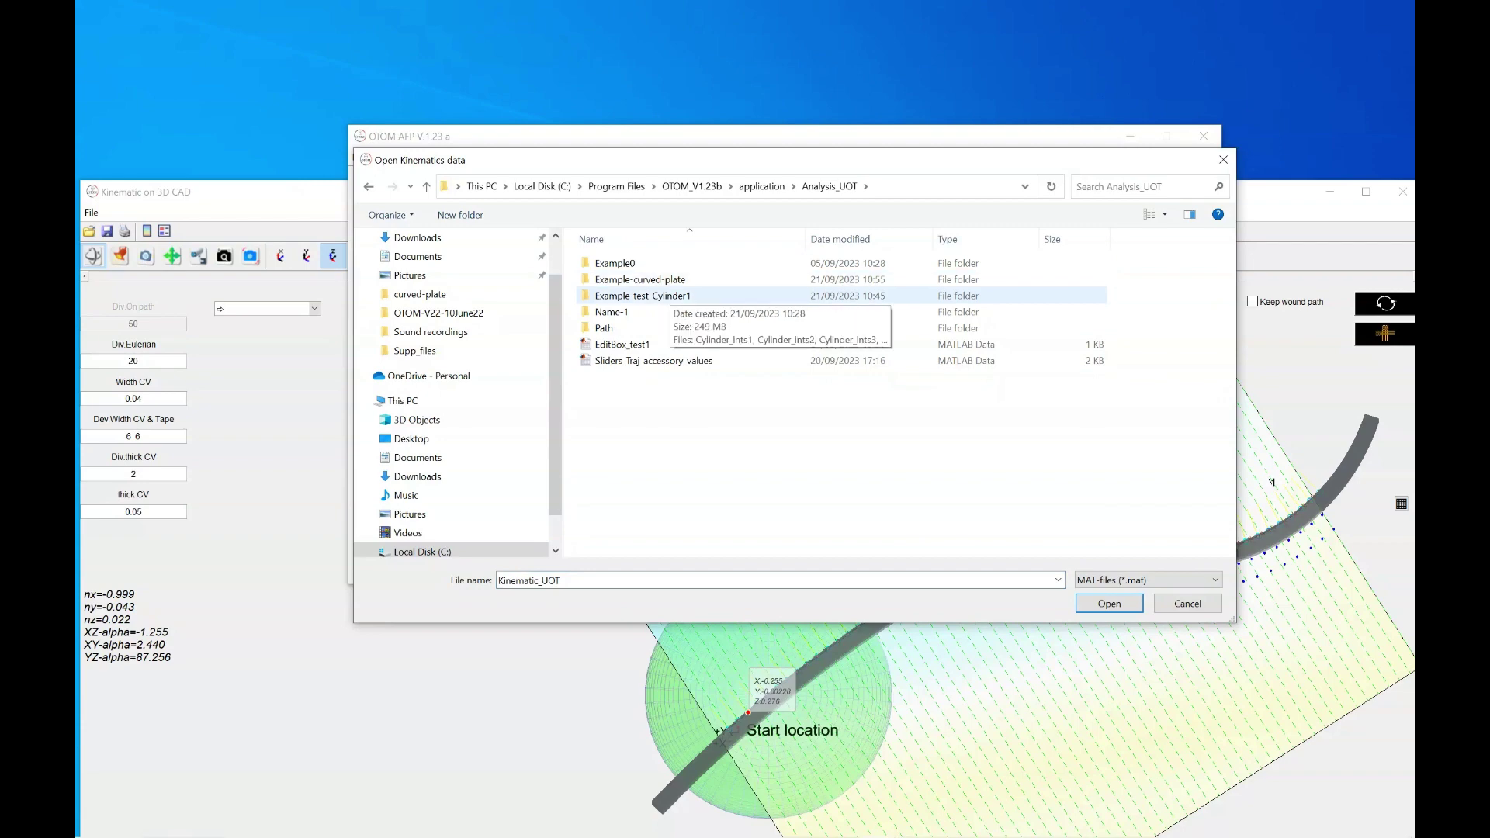
pyautogui.doubleClick(641, 280)
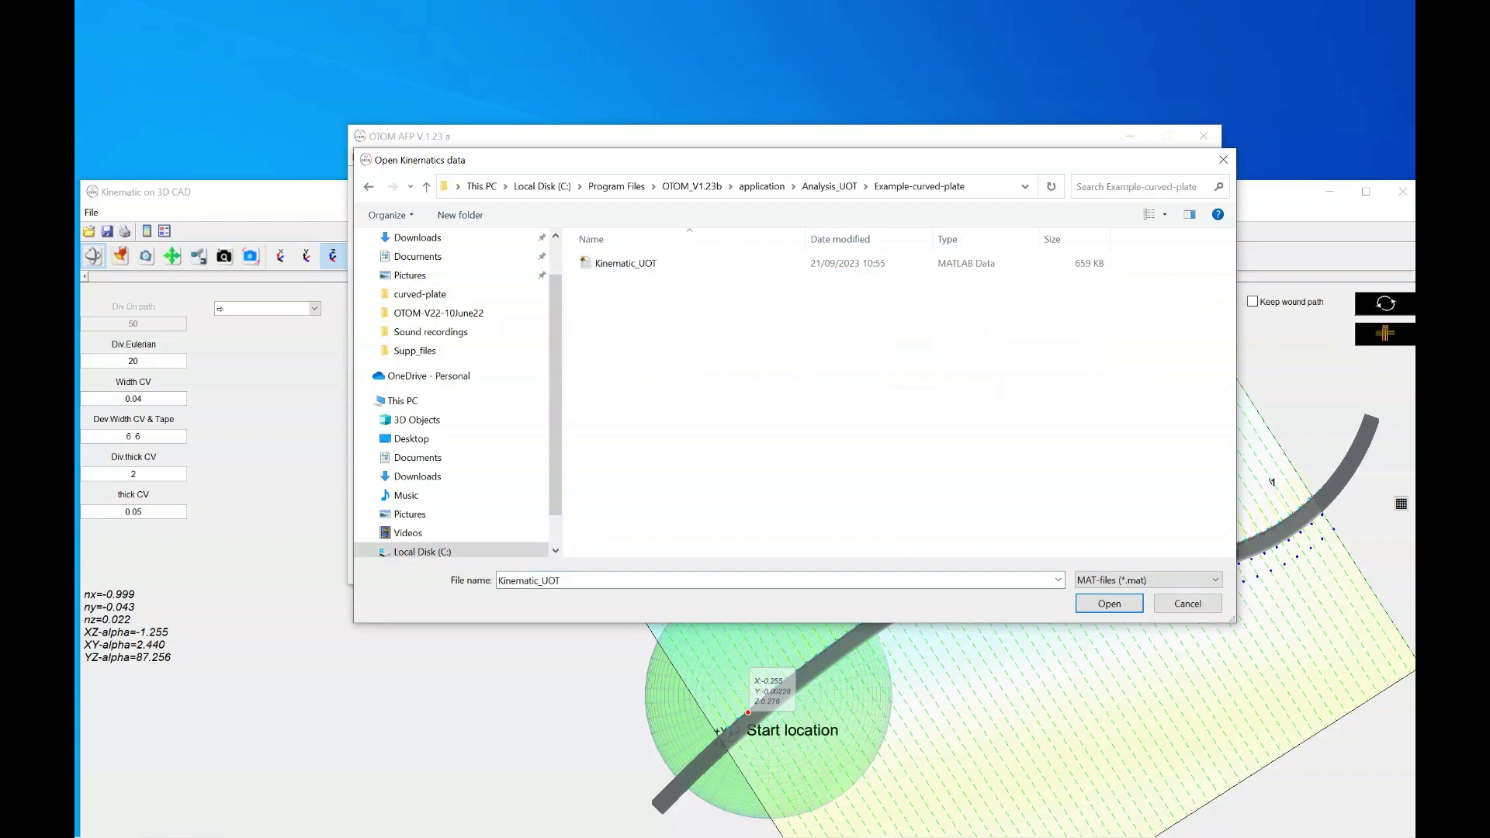
pyautogui.click(626, 263)
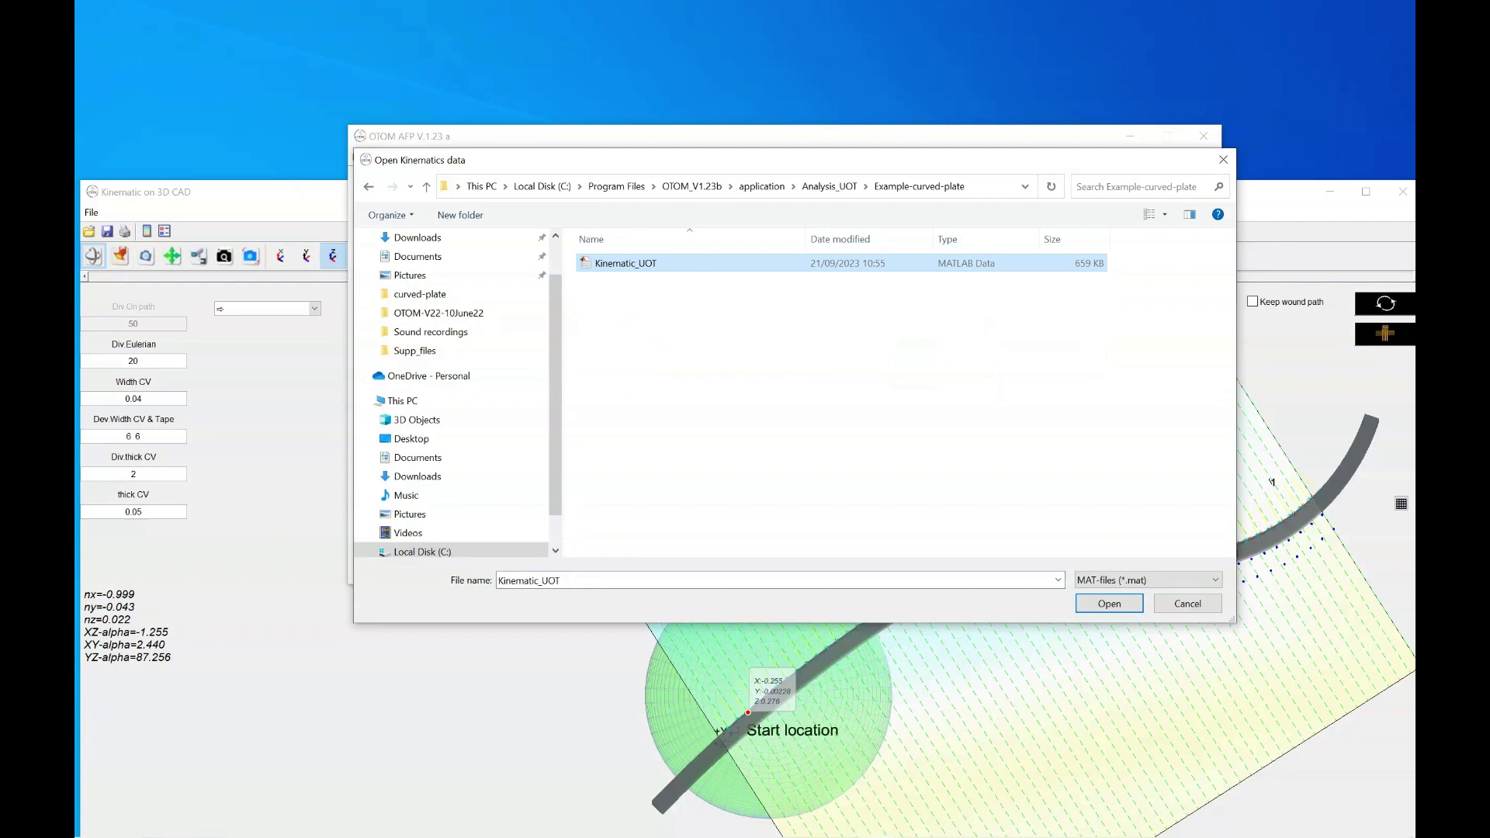
pyautogui.press('Return')
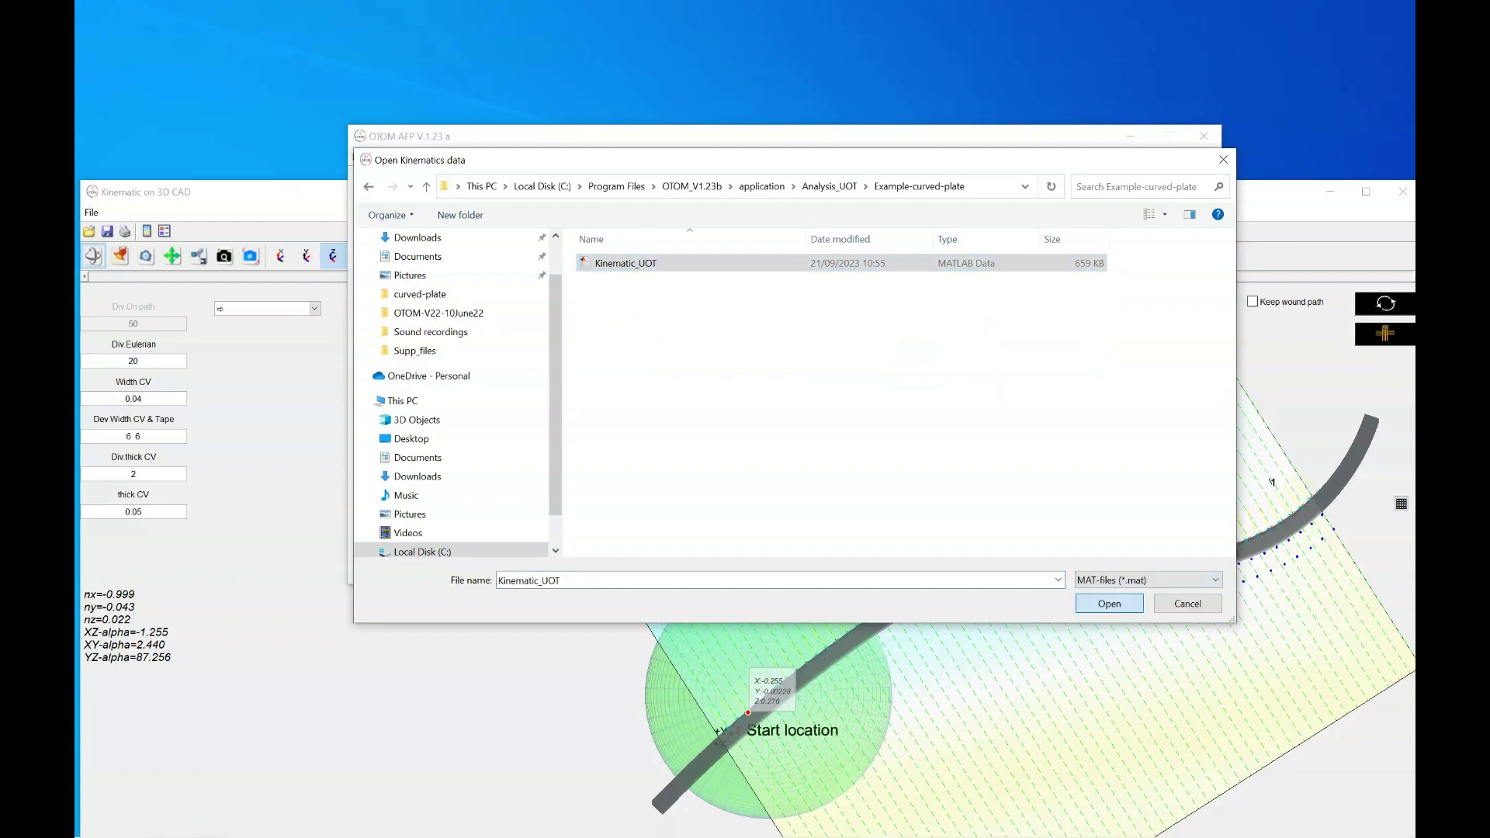
pyautogui.press('Return')
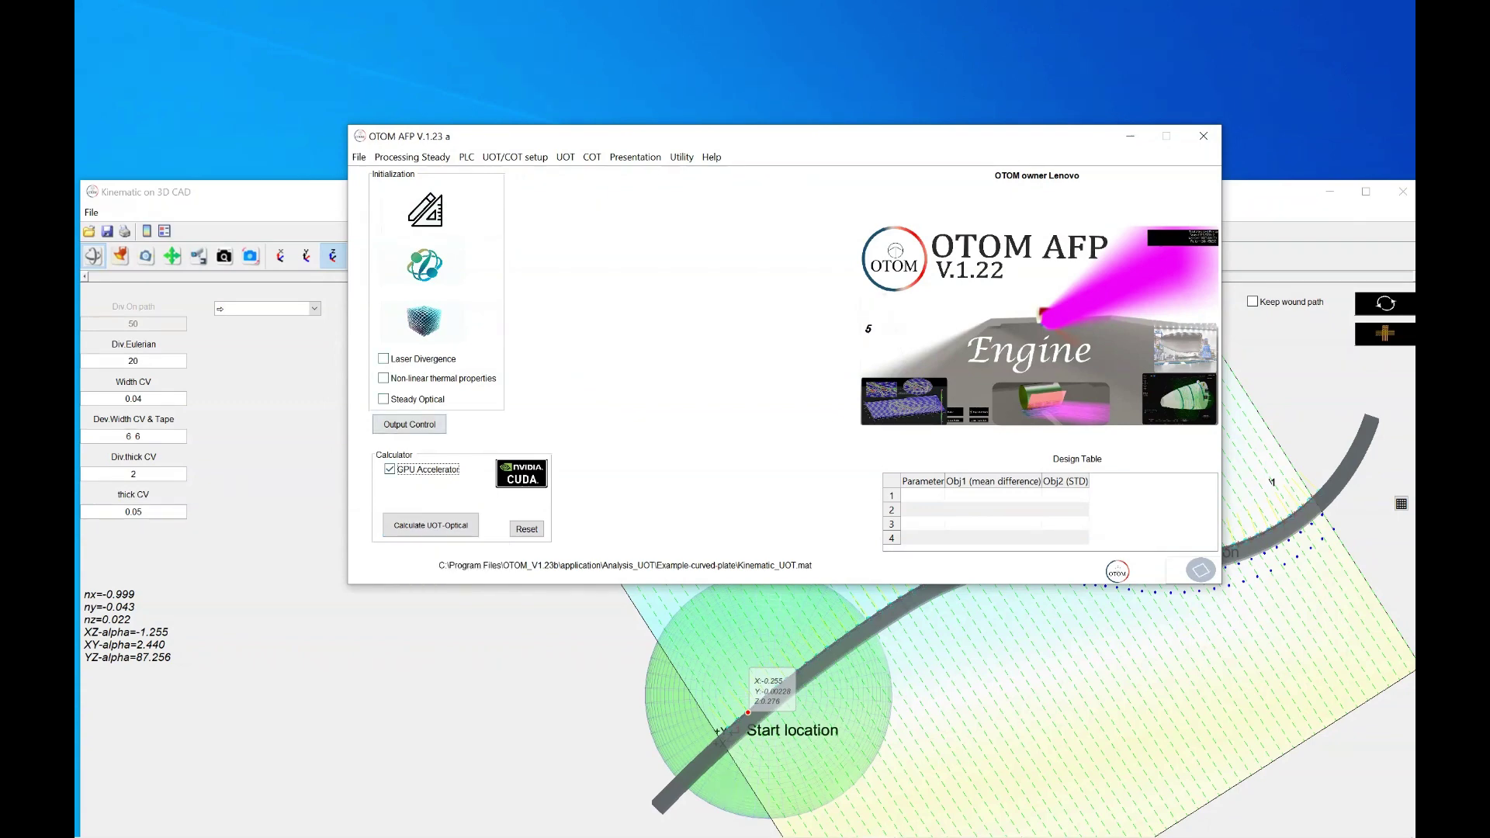
pyautogui.click(383, 358)
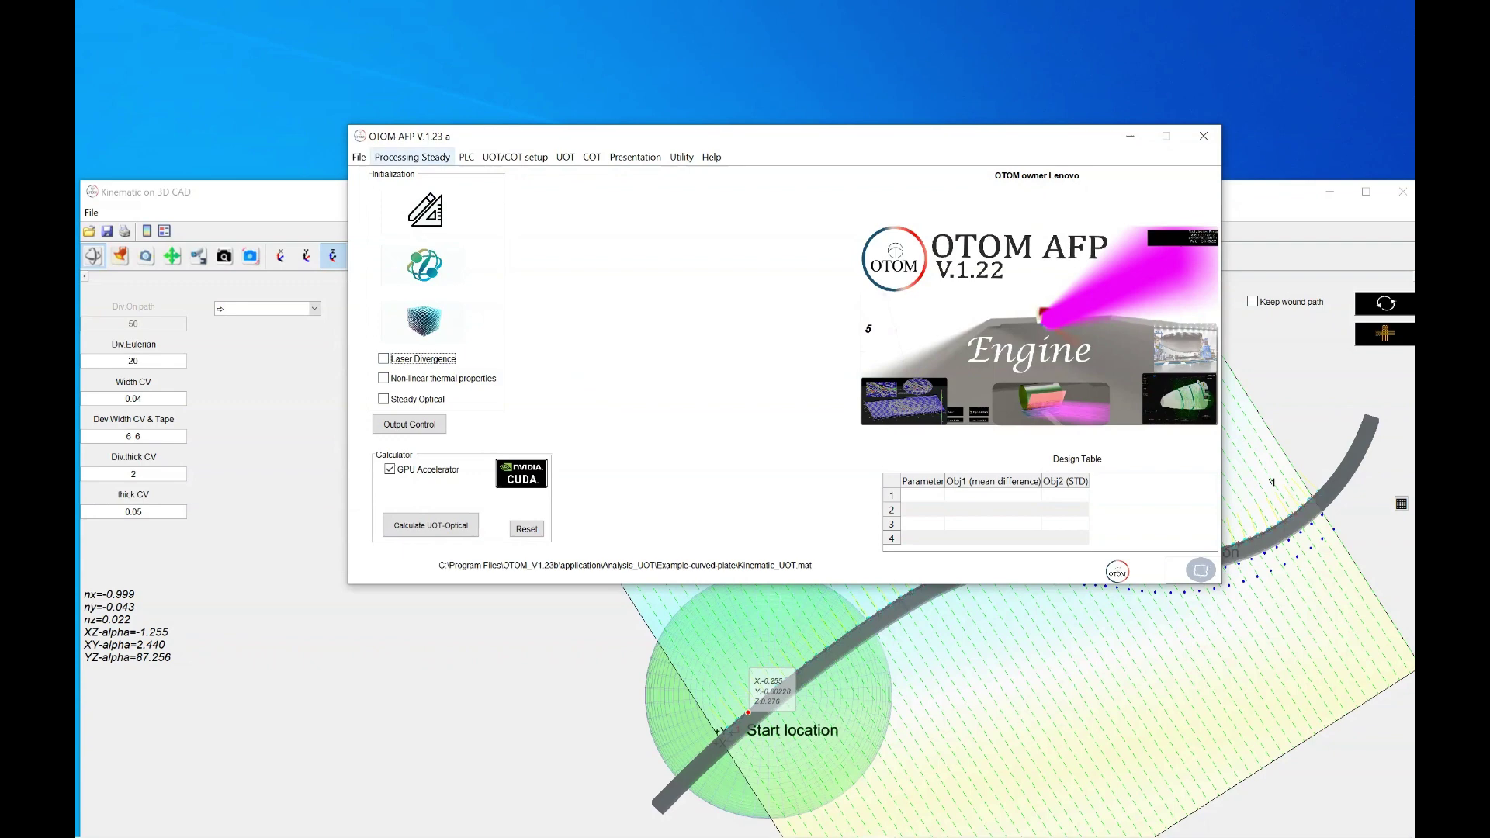
pyautogui.click(411, 156)
pyautogui.moveTo(465, 175)
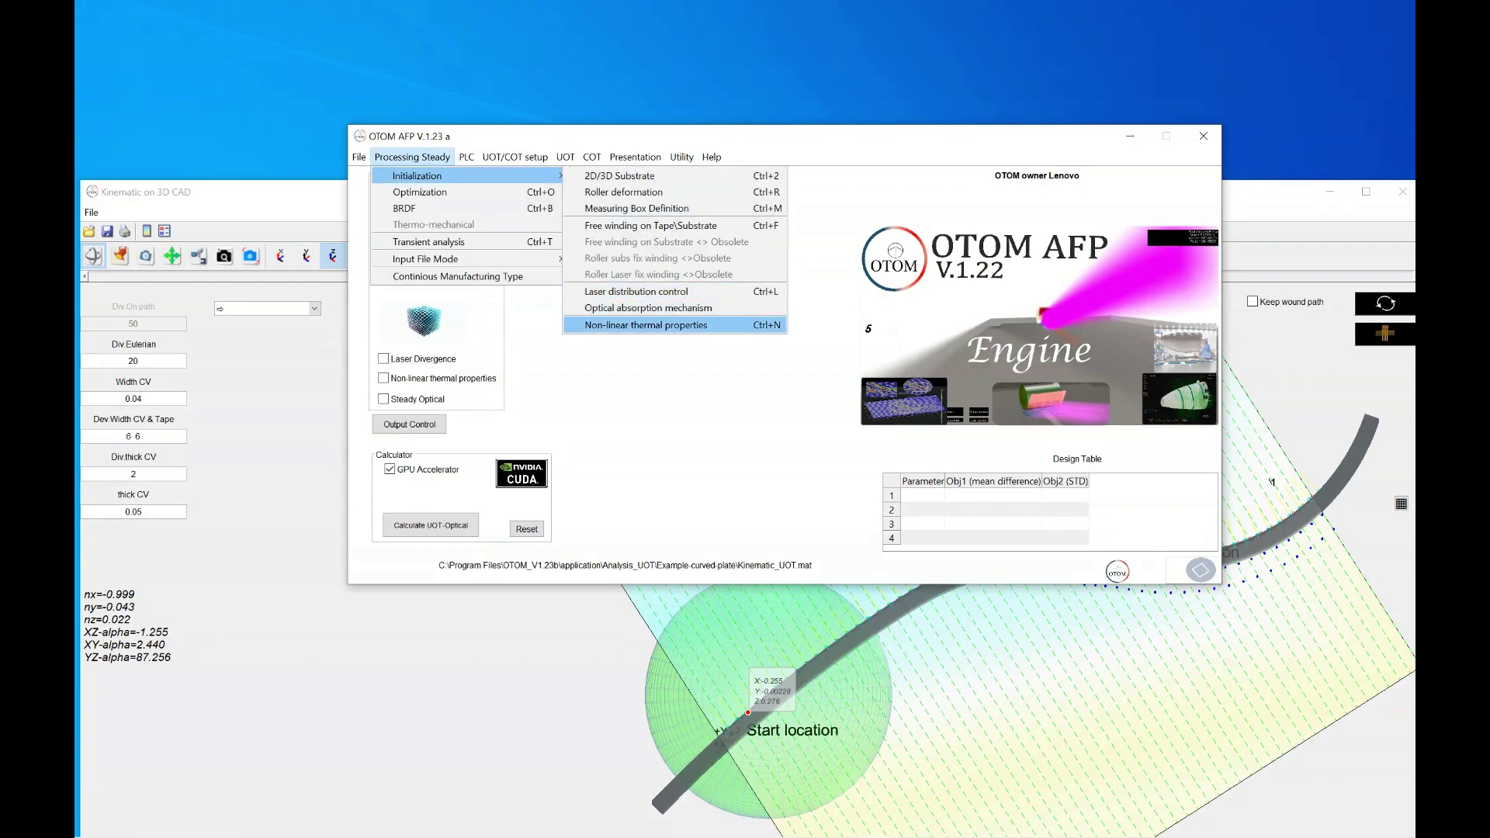
pyautogui.press('Escape')
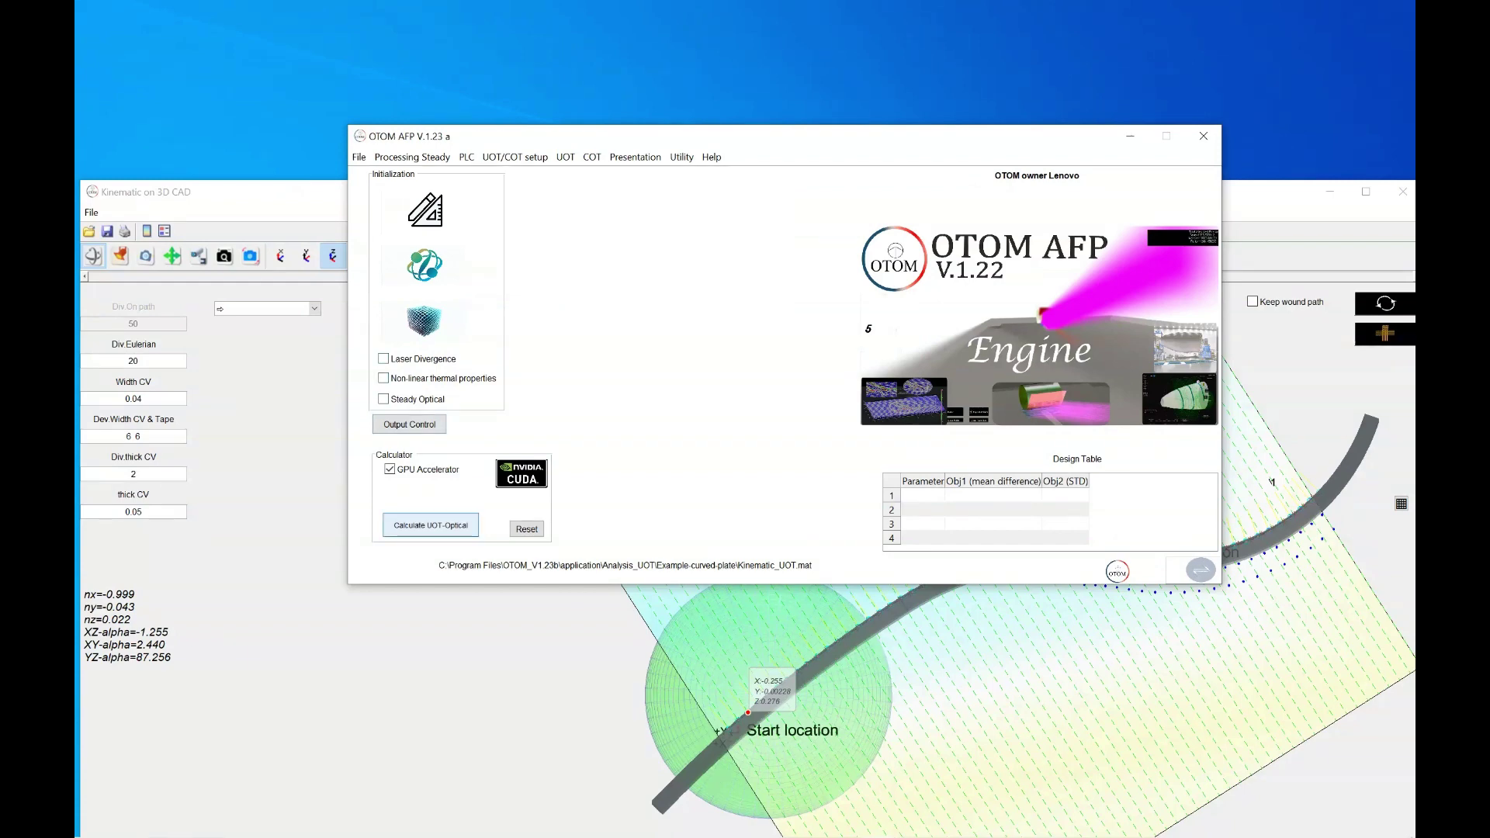
# Run the UOT-Optical calculation for the curved plate with the GPU accelerator
pyautogui.click(431, 525)
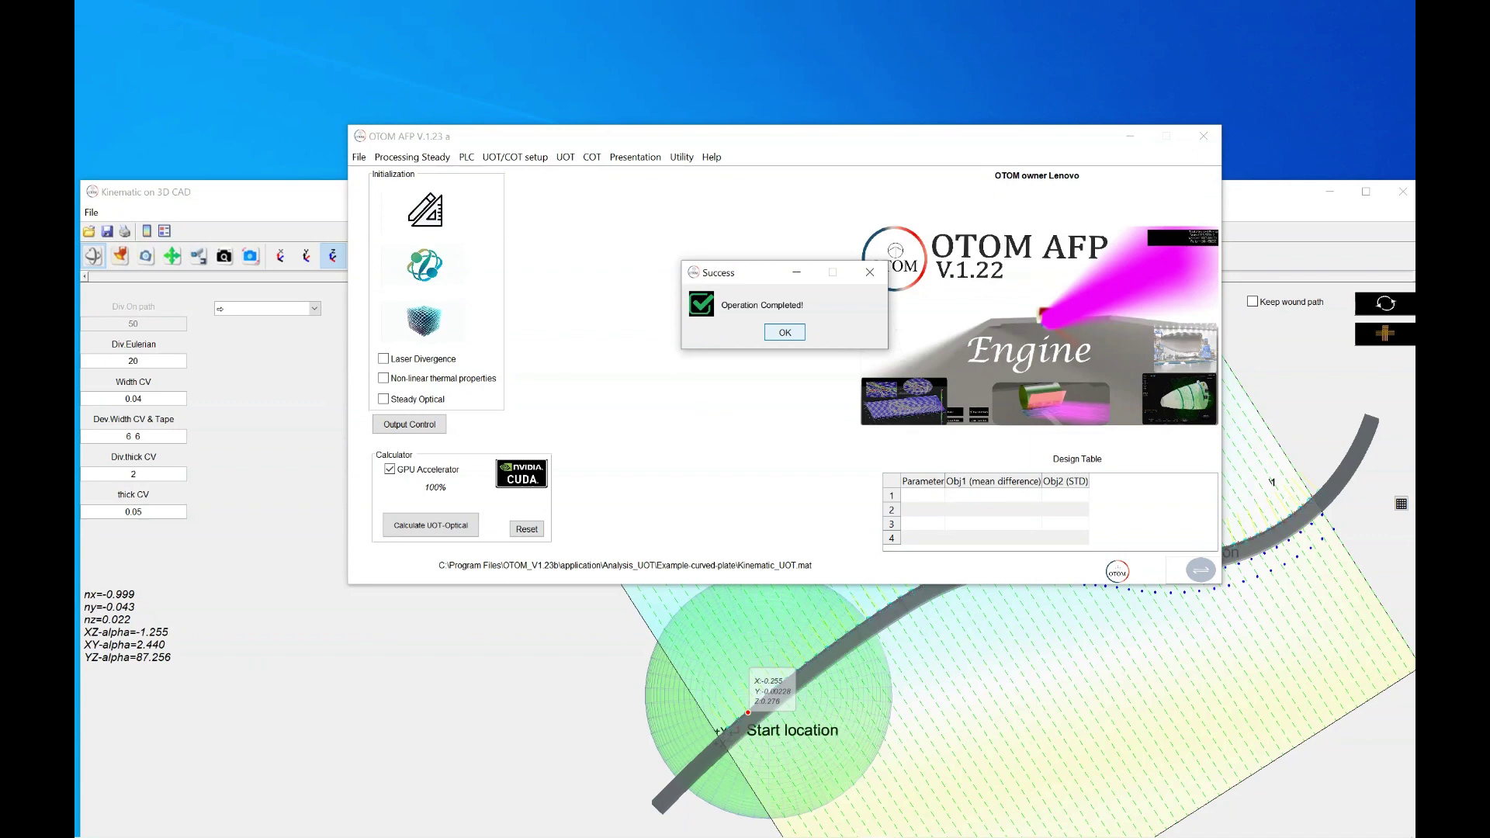
pyautogui.press('Return')
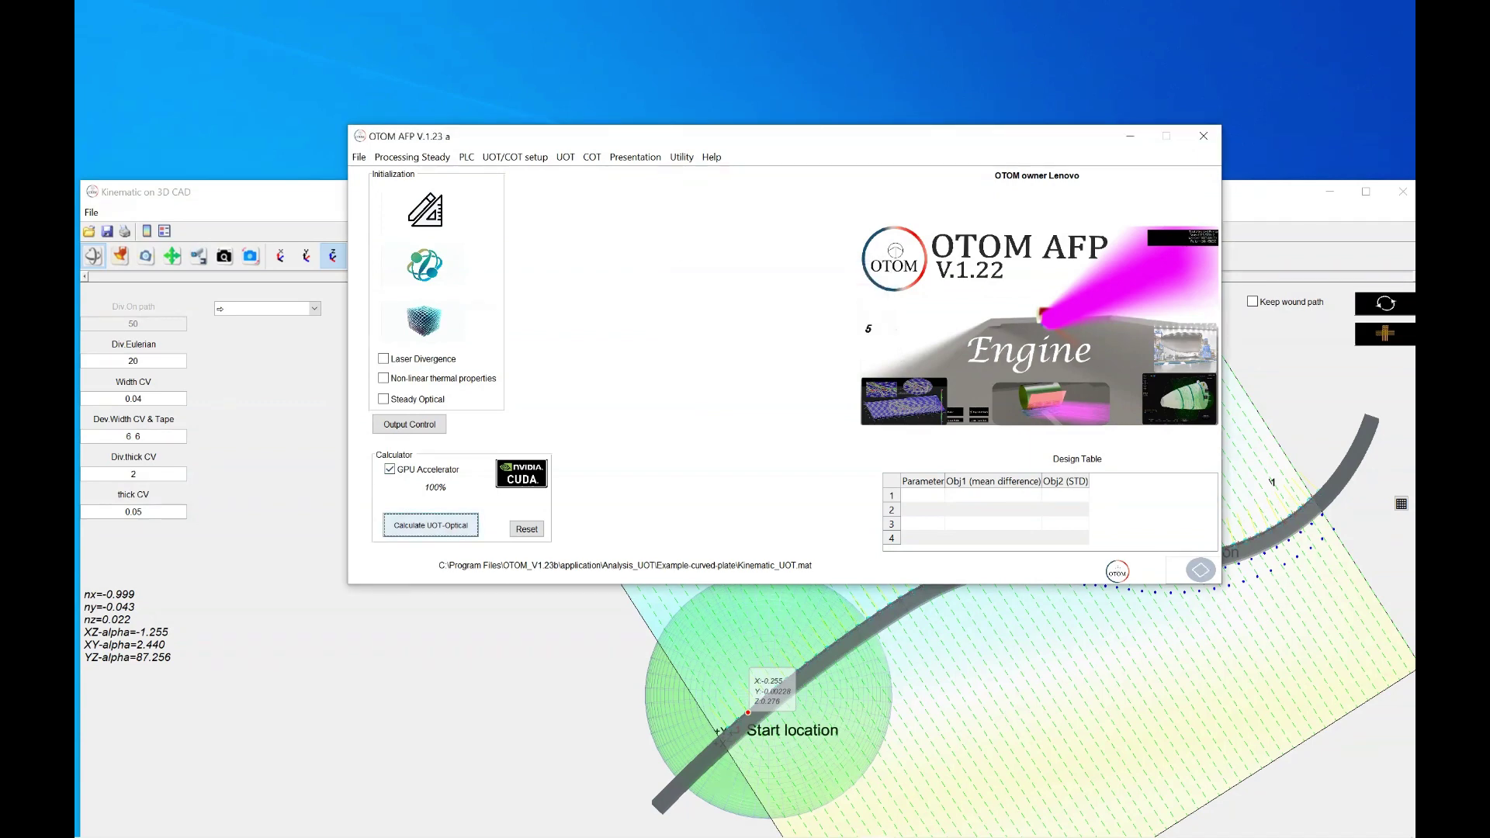
# Open the optical UOT post-processing, load Optical_UOT from the Example-curved-plate folder inside Analysis_UOT, and maximize the results window
pyautogui.click(565, 156)
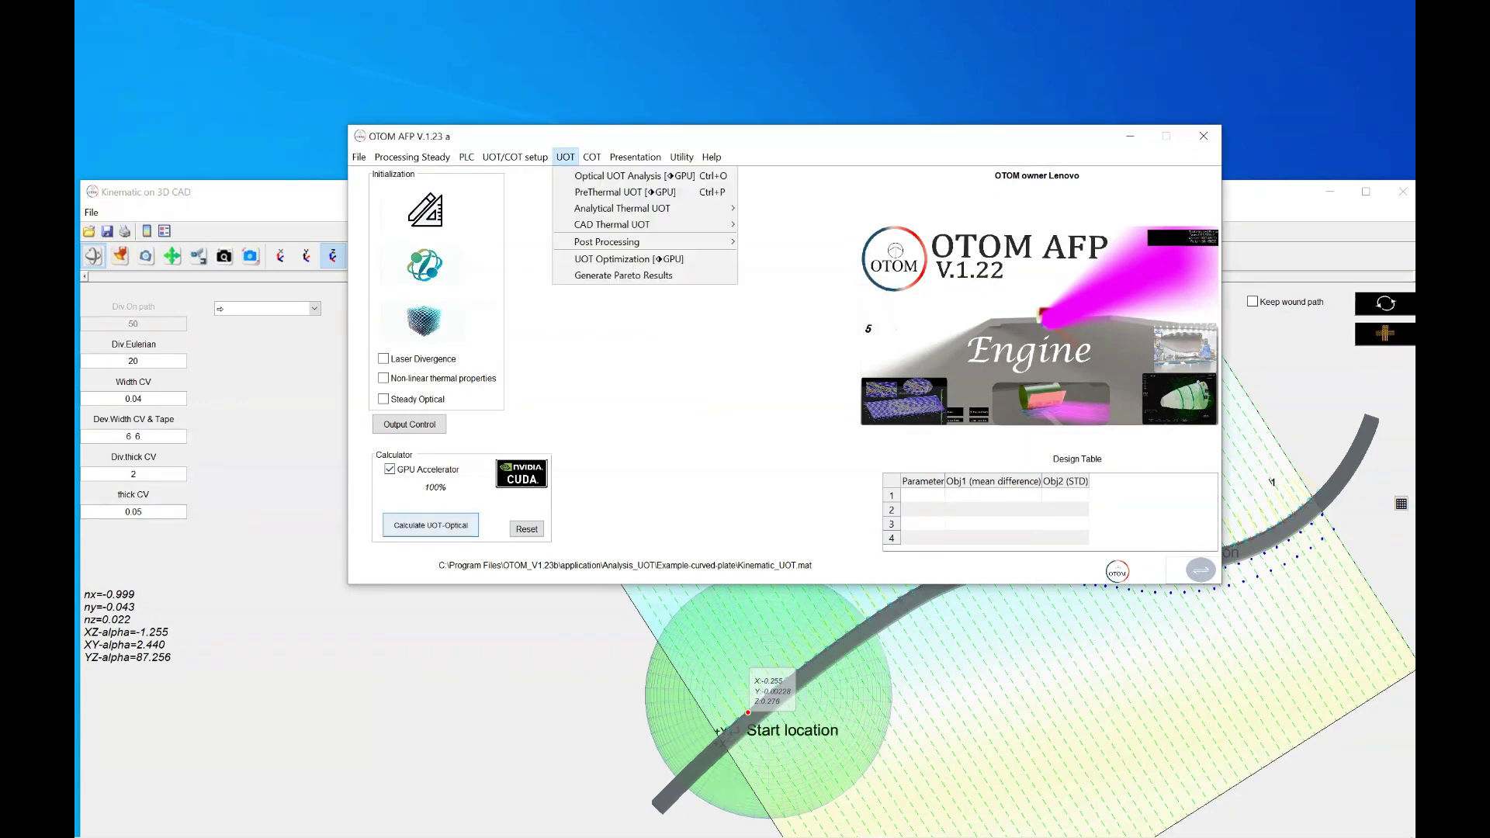
pyautogui.moveTo(613, 224)
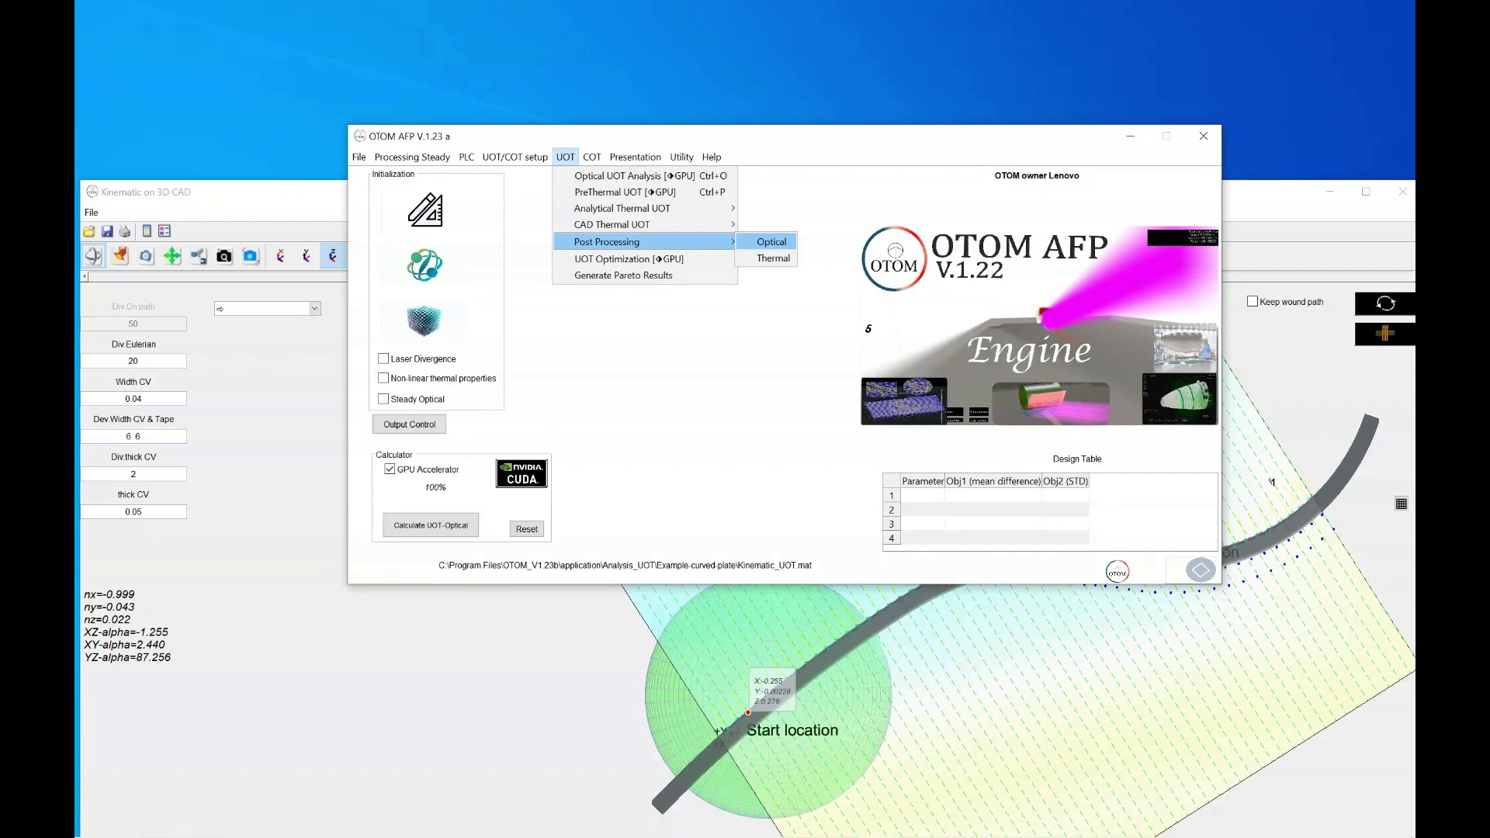
pyautogui.click(771, 241)
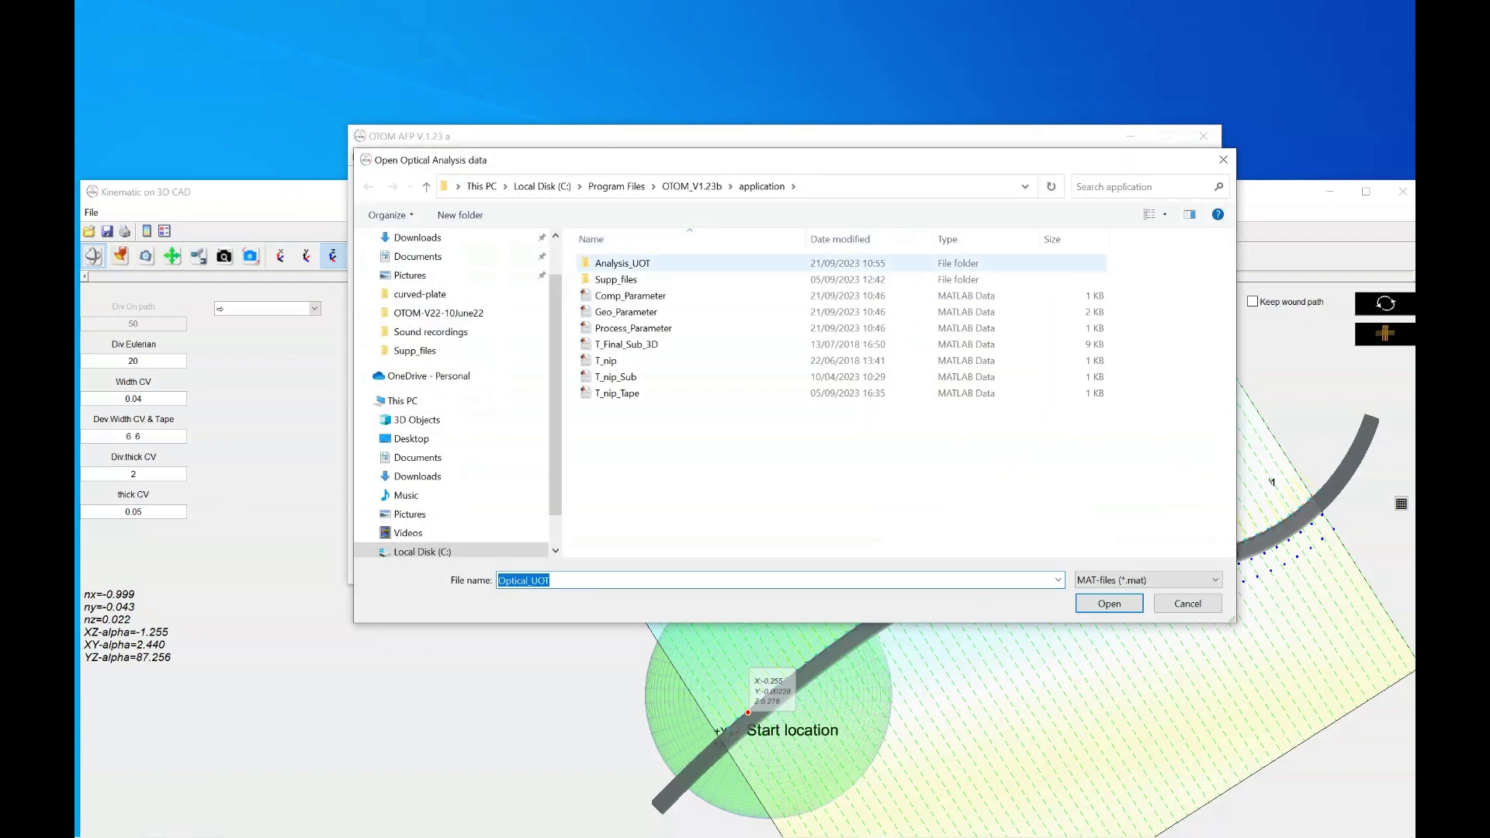
pyautogui.doubleClick(622, 263)
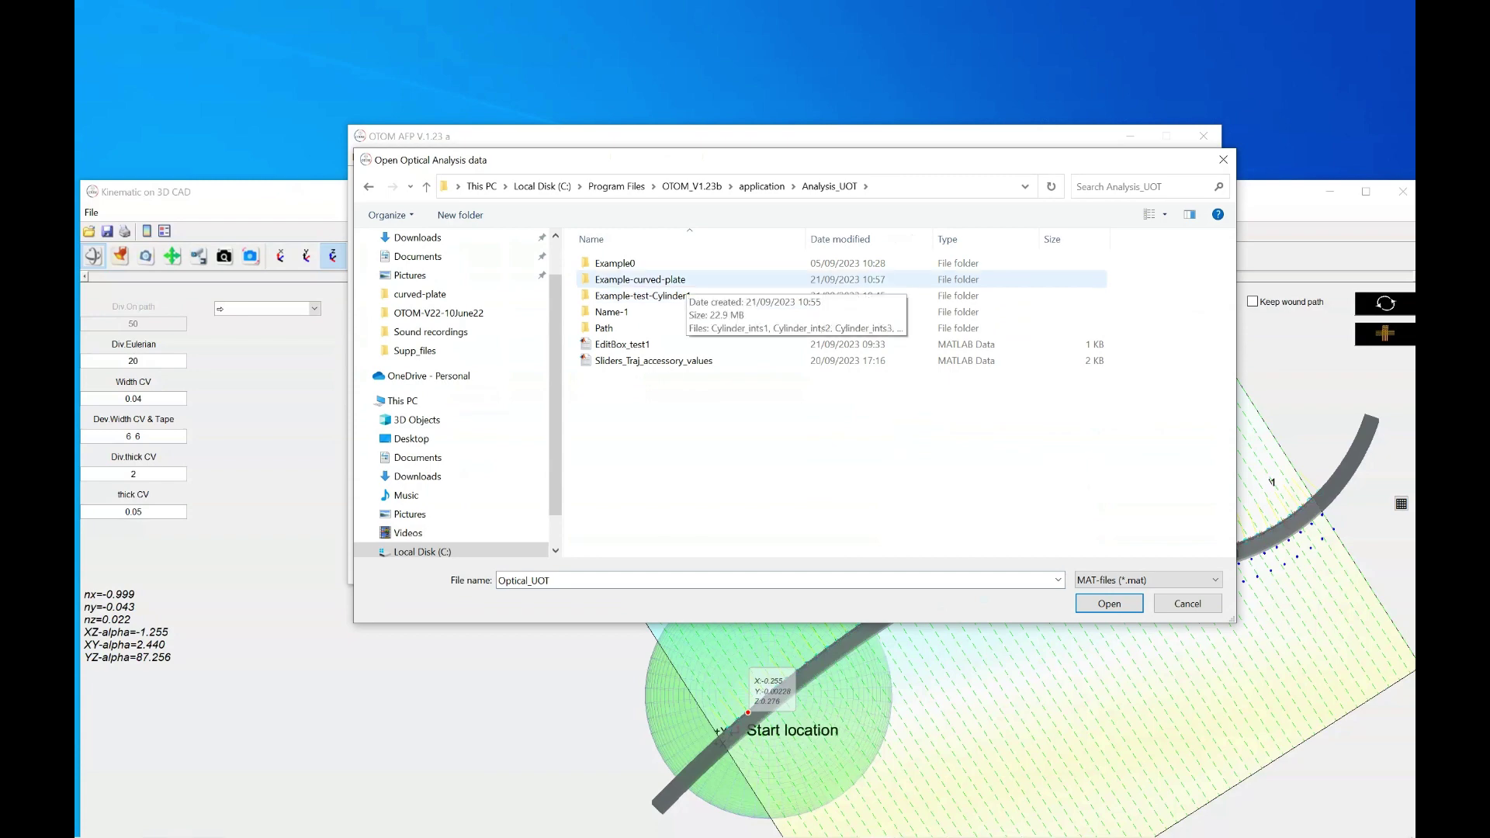
pyautogui.doubleClick(641, 280)
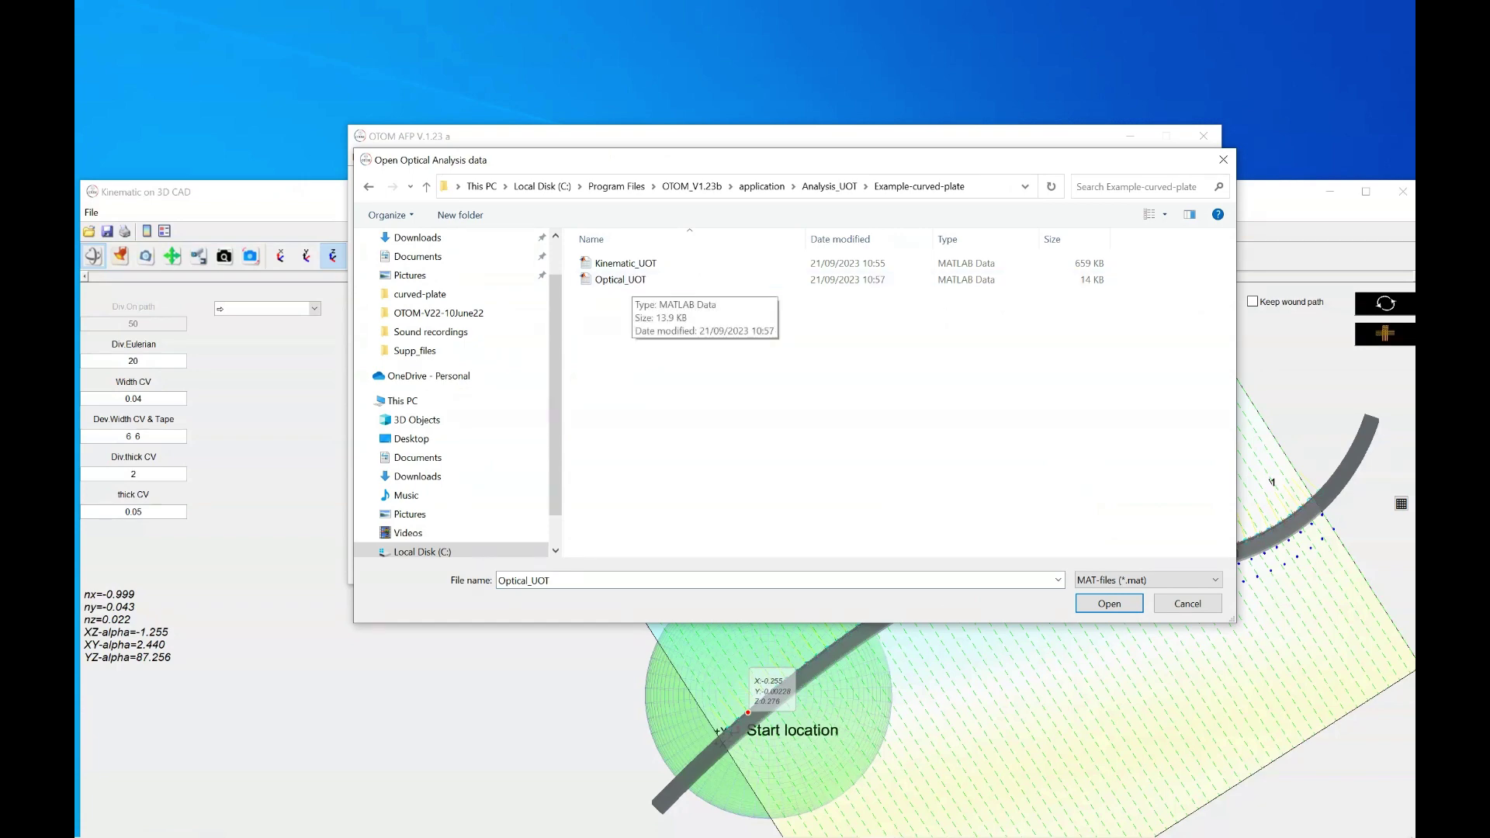
pyautogui.click(1109, 603)
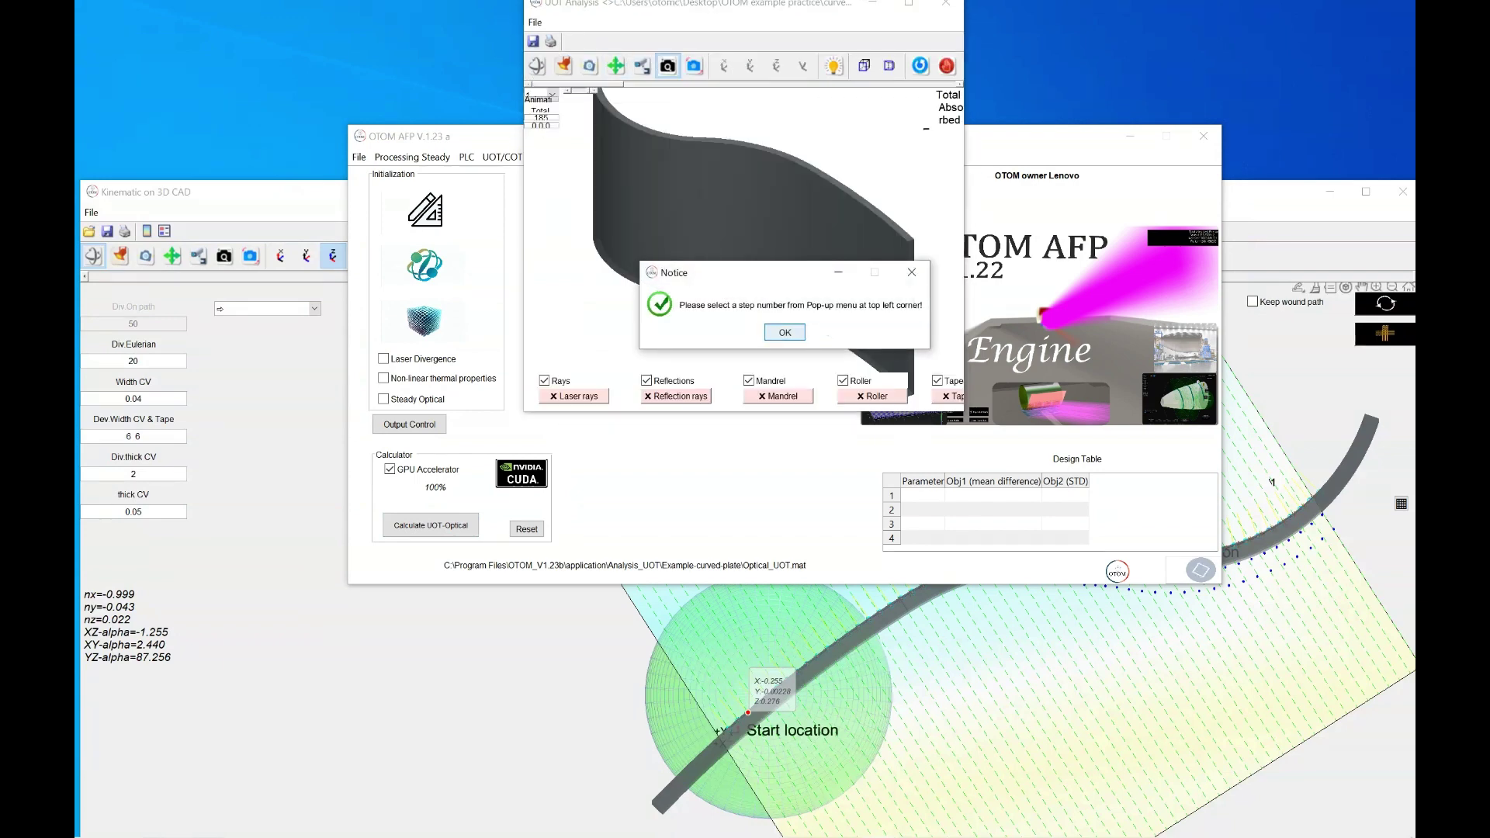
pyautogui.press('Return')
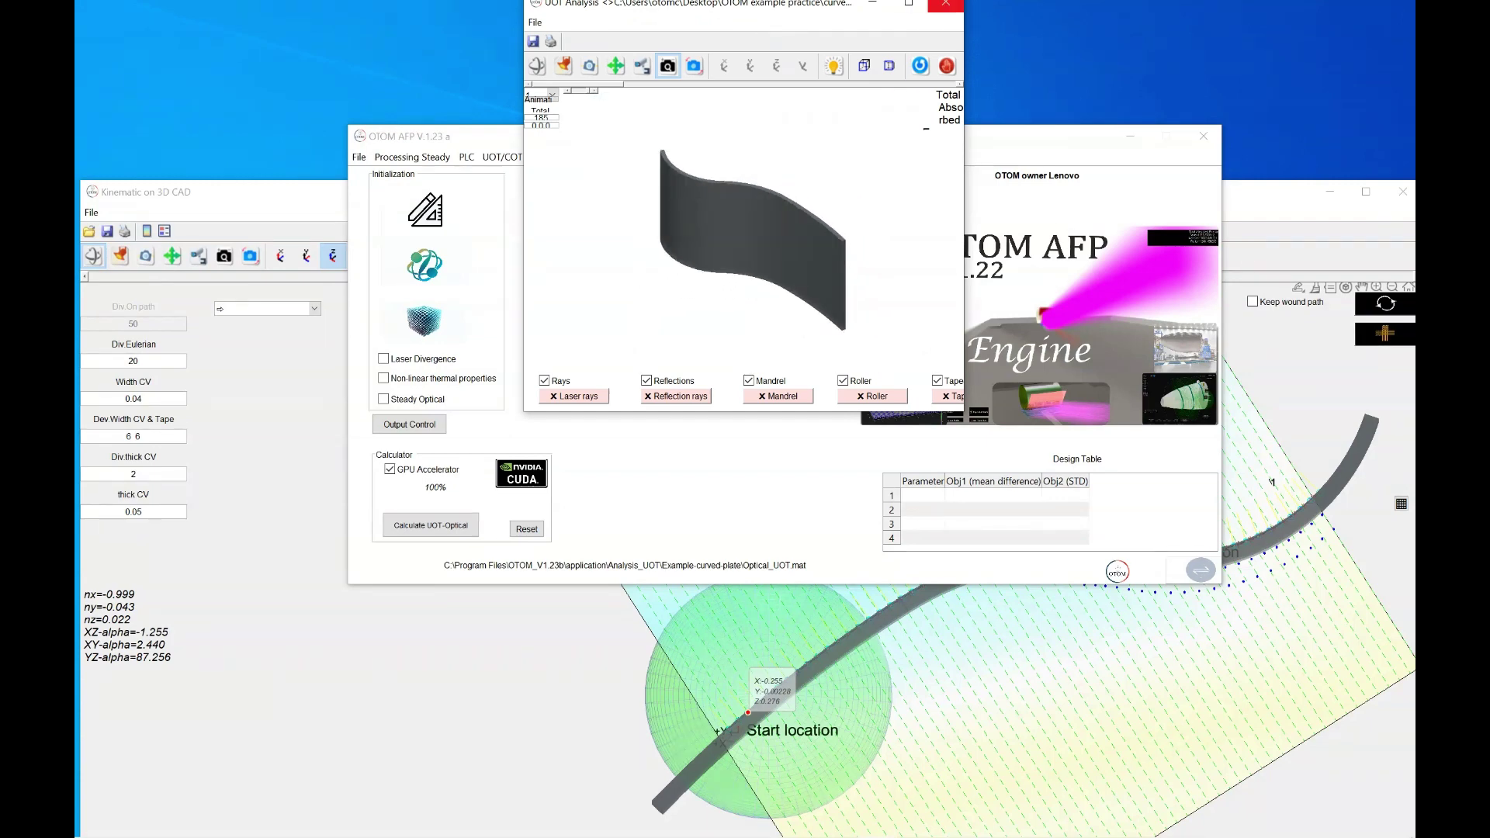
pyautogui.click(908, 3)
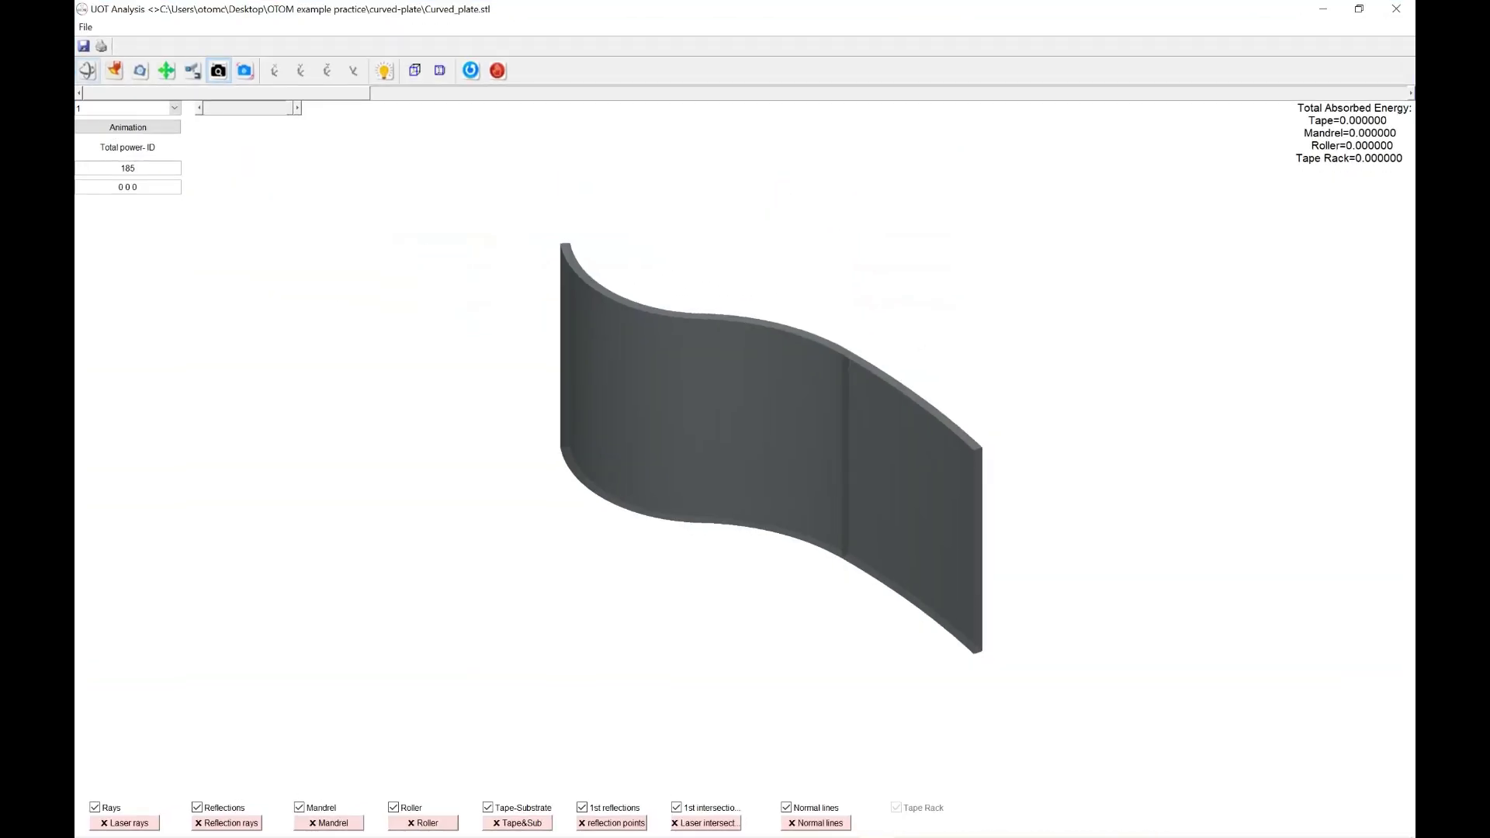
# Display step 2 of the optical results on the curved plate
pyautogui.click(88, 70)
pyautogui.moveTo(745, 466); pyautogui.dragTo(789, 388)
pyautogui.click(174, 108)
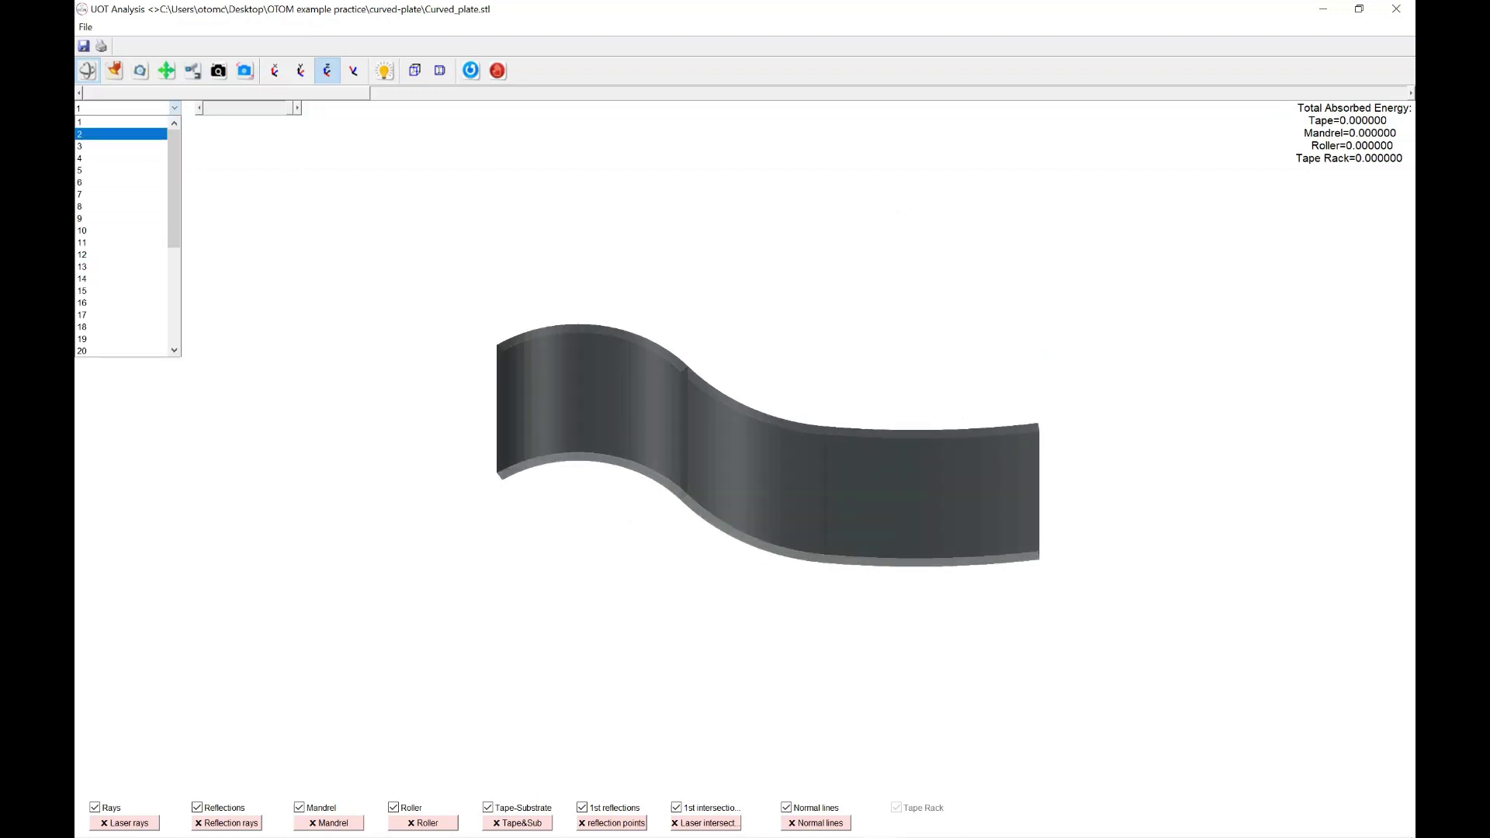
pyautogui.click(121, 134)
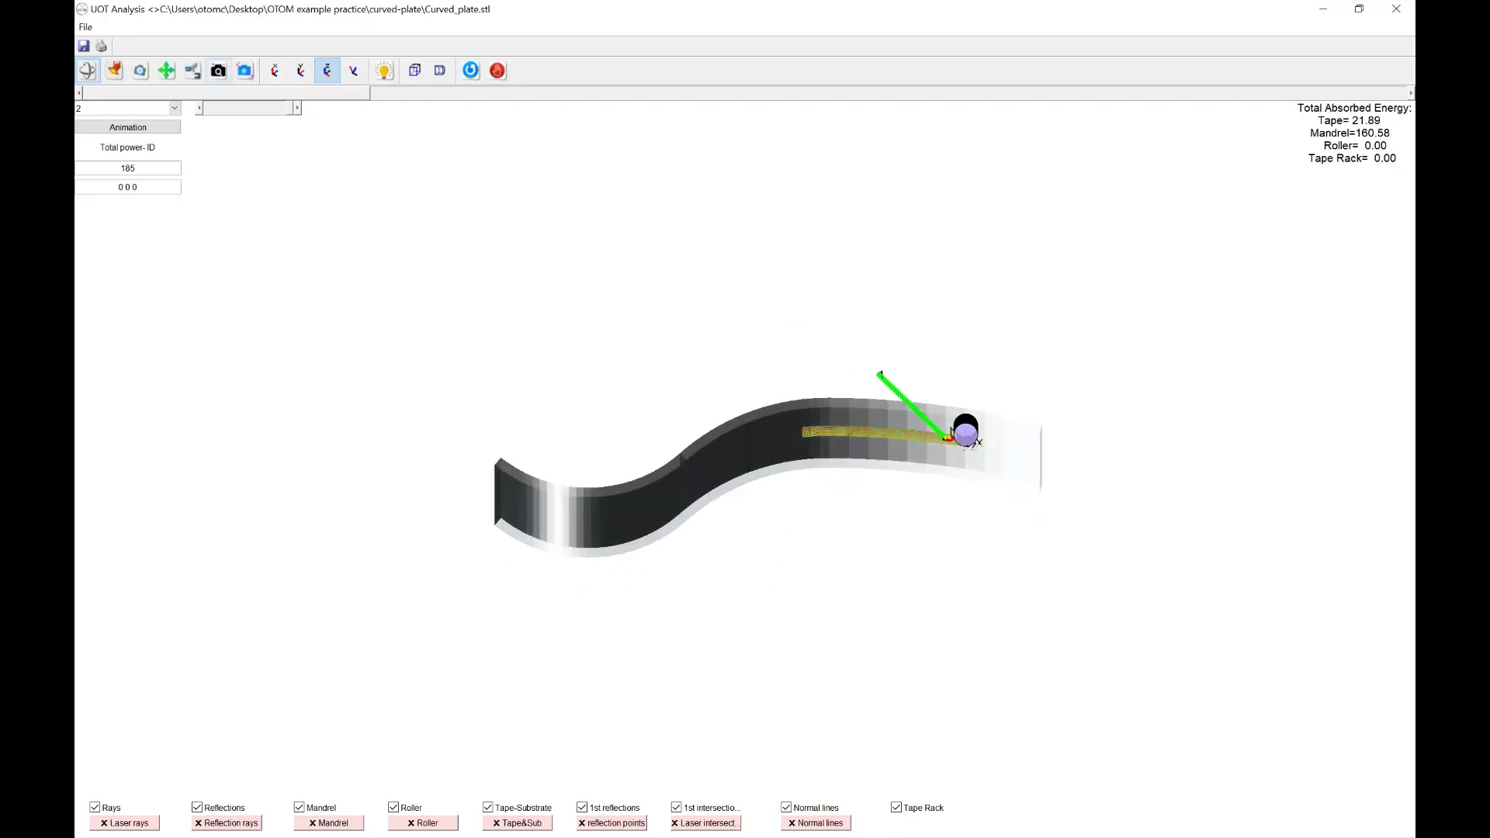
pyautogui.click(218, 70)
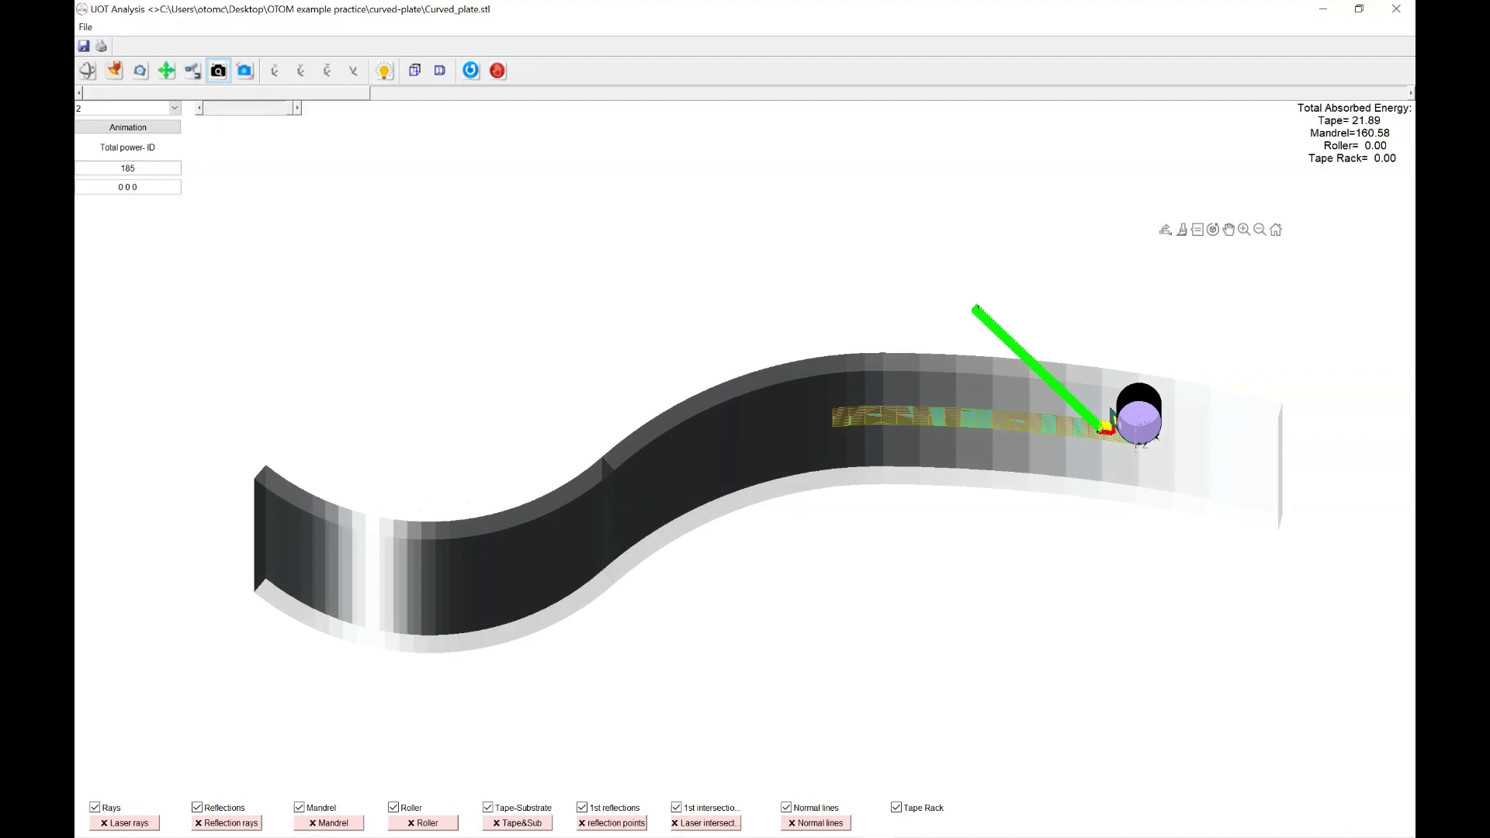
# Display step 9 of the optical results and advance the roller and laser along the path to step 34
pyautogui.click(173, 108)
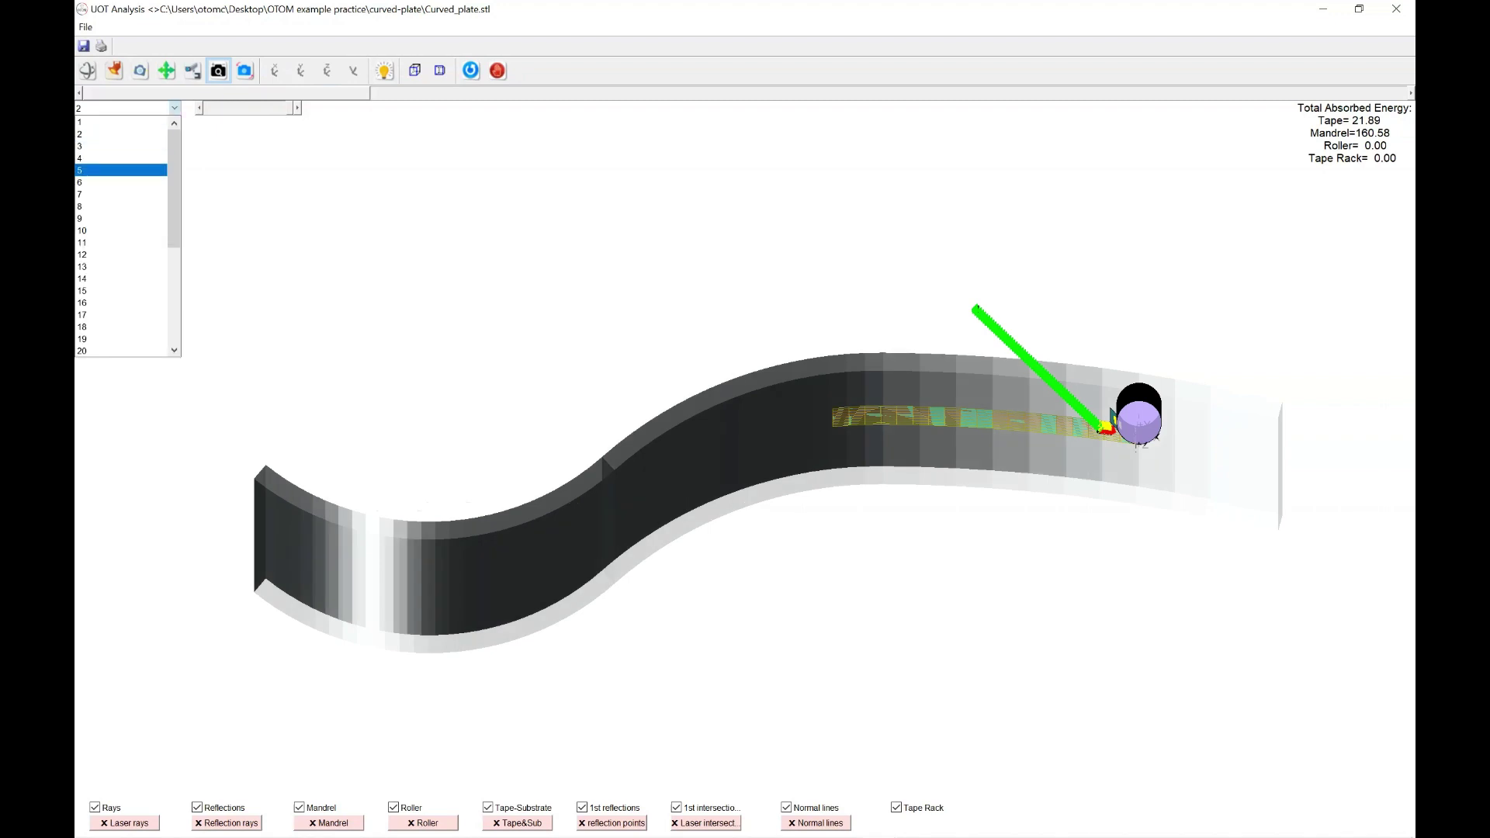
pyautogui.click(121, 220)
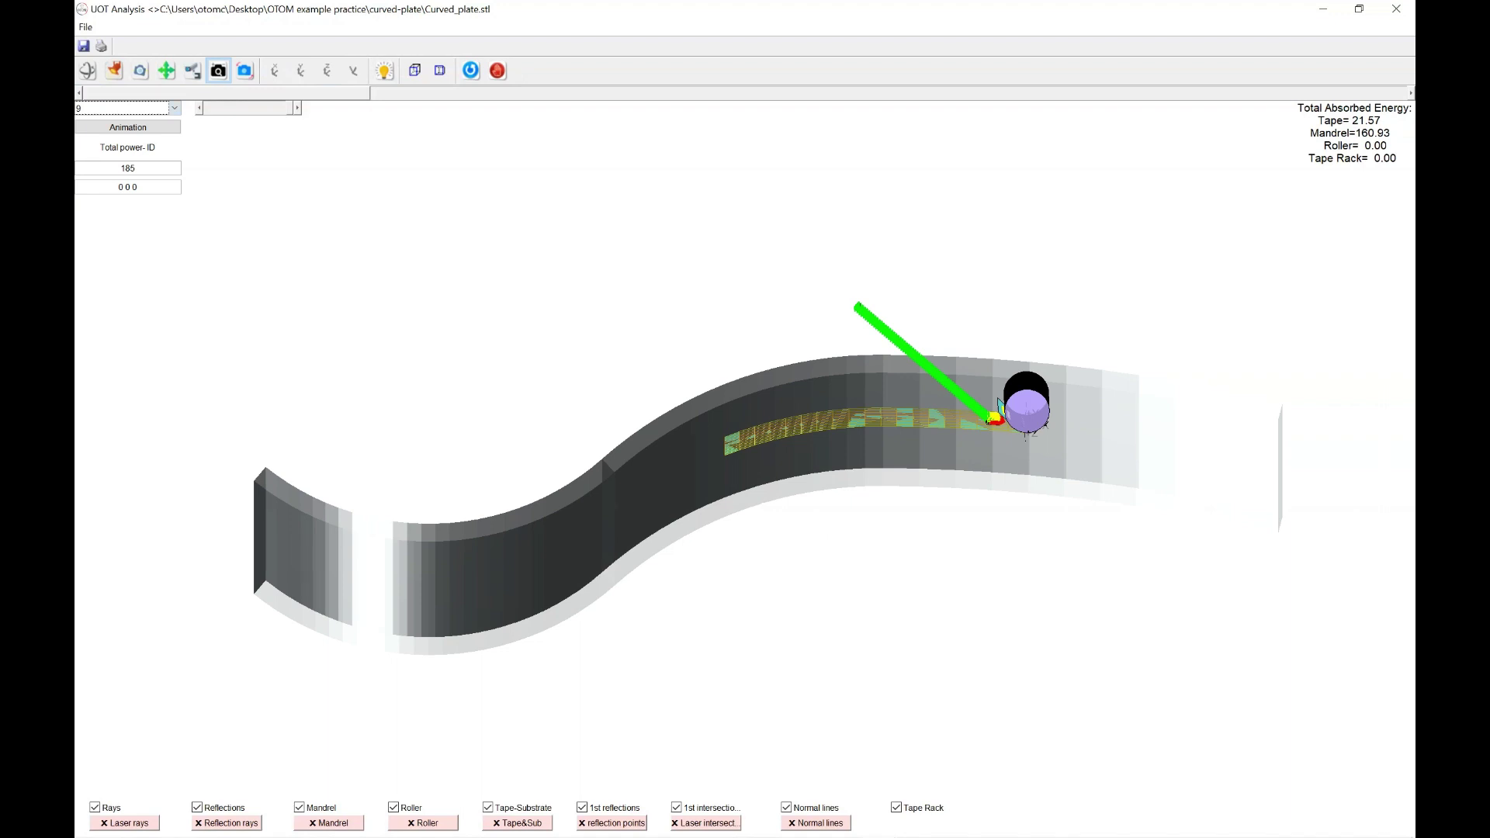
pyautogui.moveTo(226, 92); pyautogui.dragTo(486, 92)
pyautogui.press('pagedown')
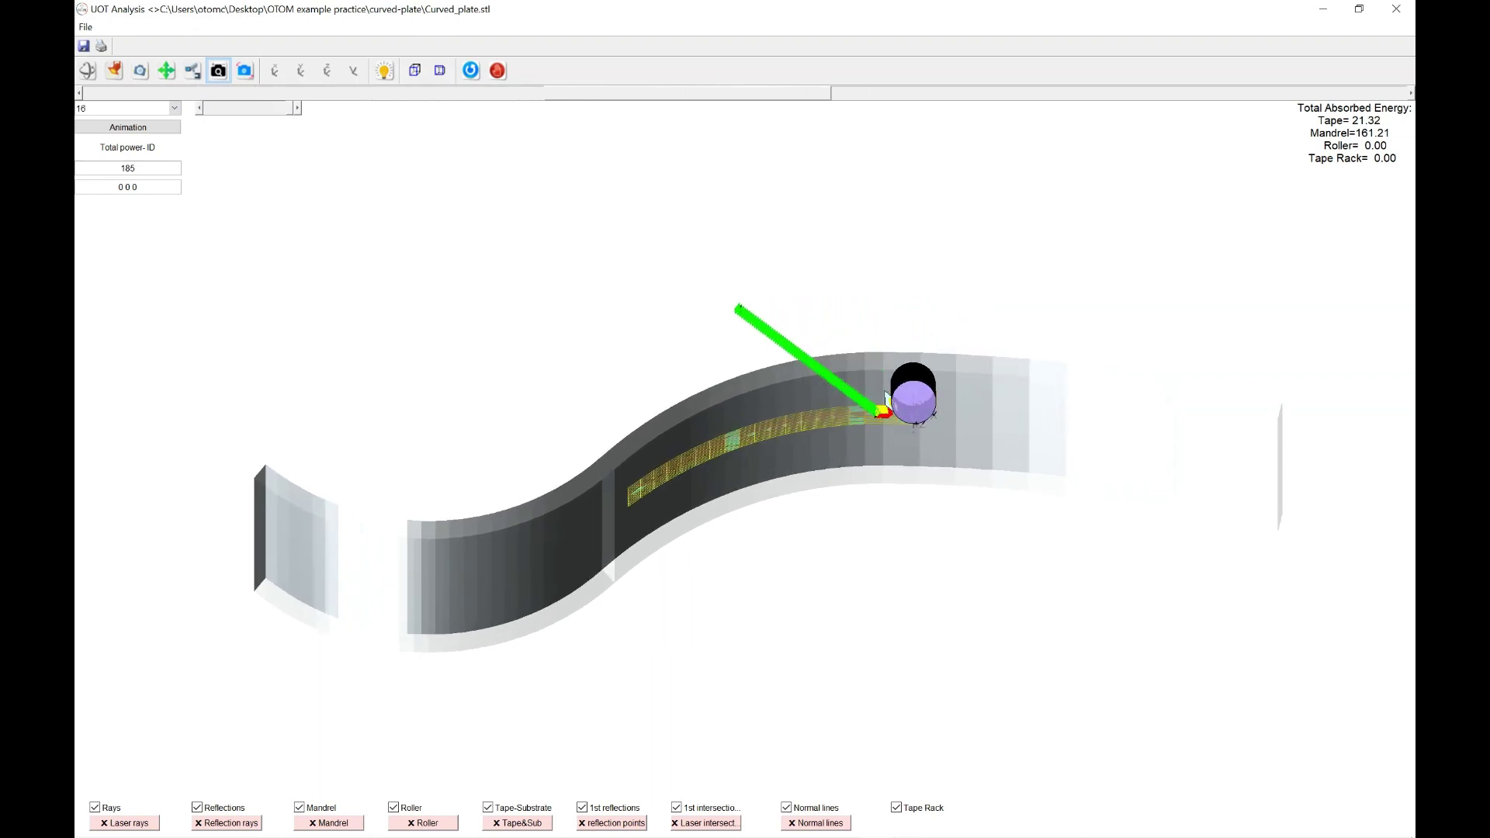
pyautogui.press('pagedown')
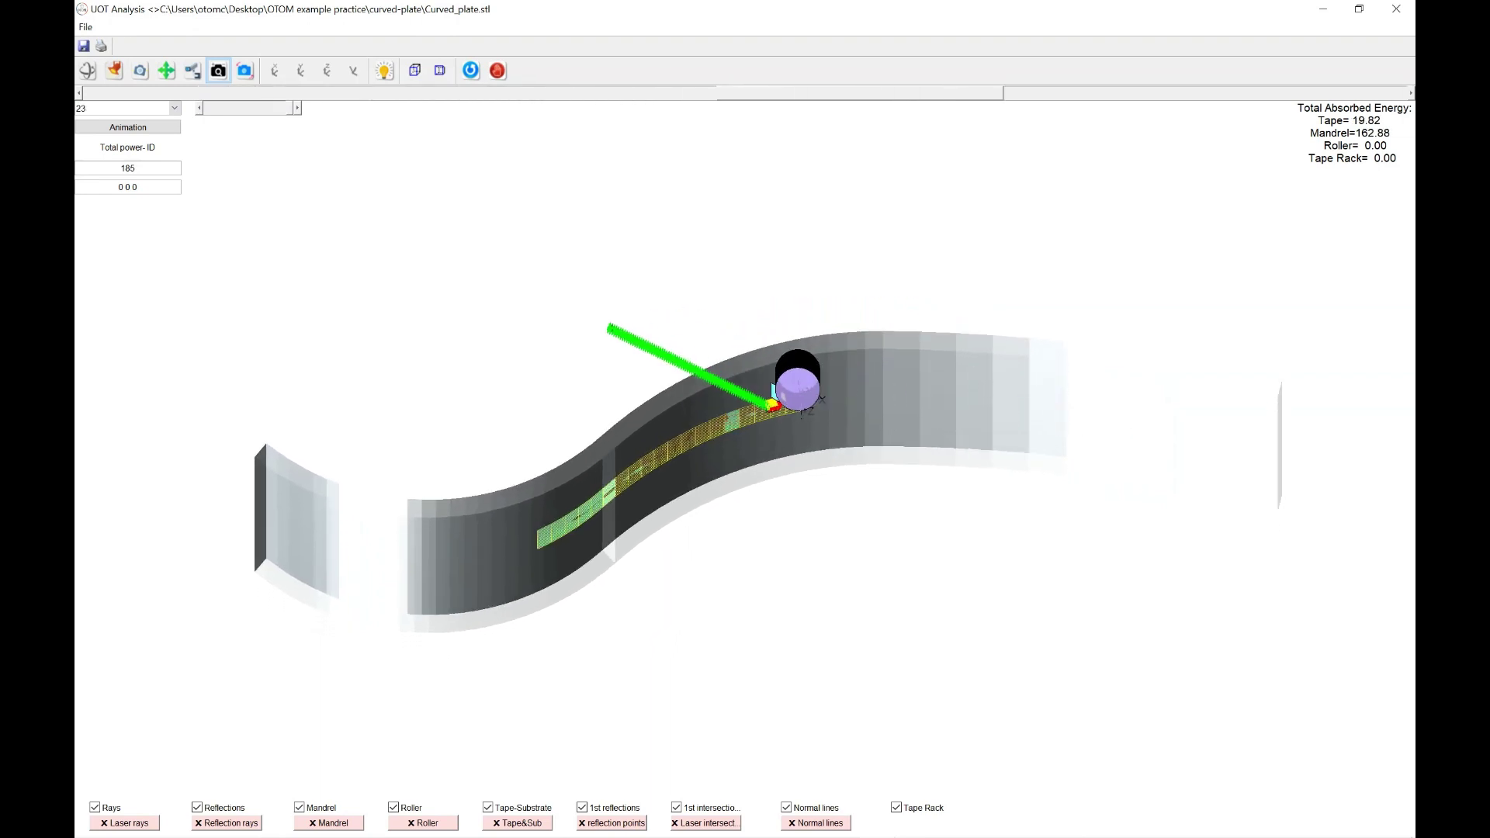
pyautogui.press('pagedown')
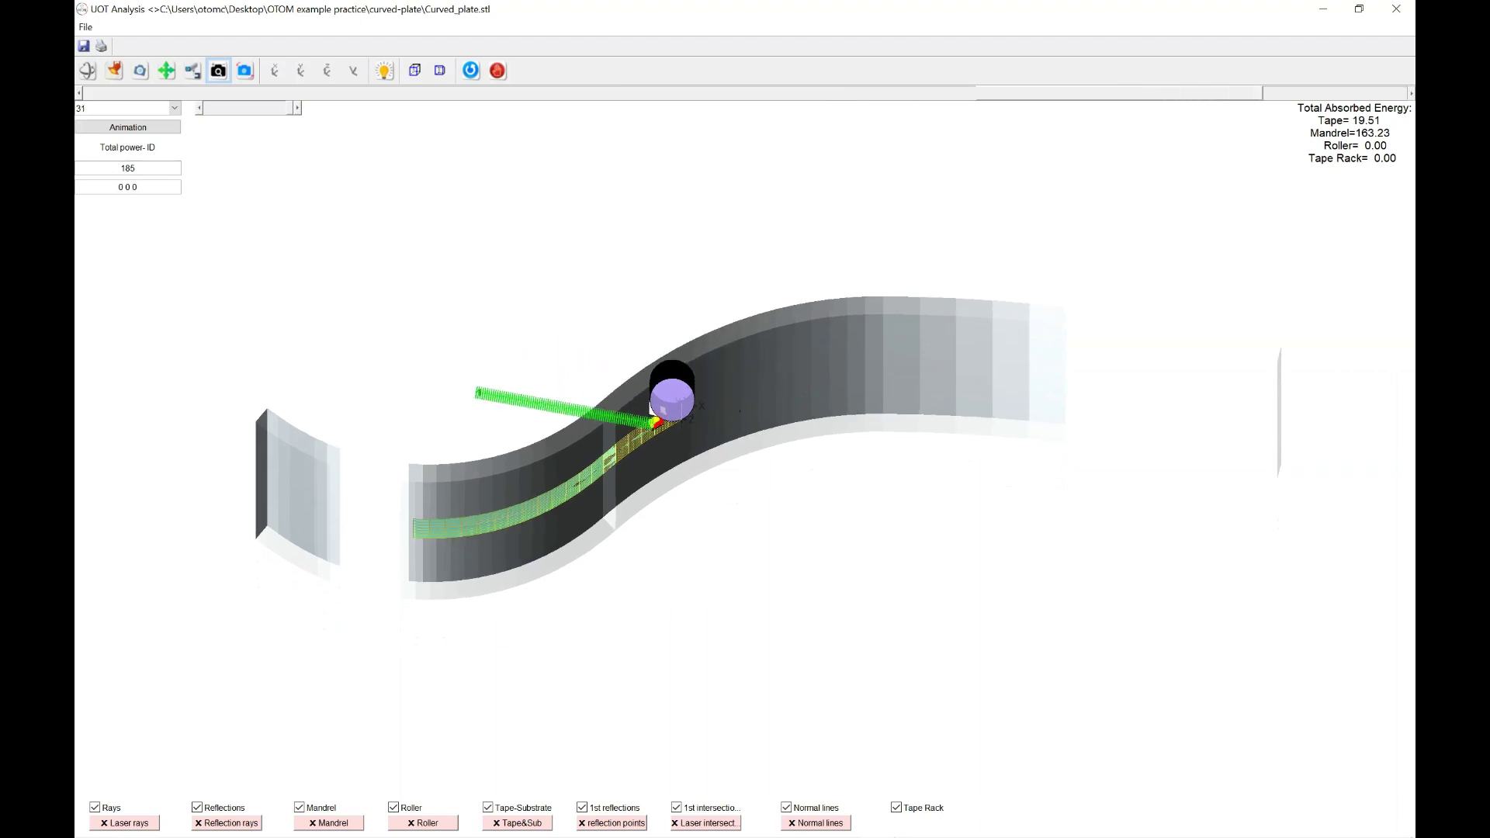
pyautogui.moveTo(739, 411); pyautogui.dragTo(746, 402)
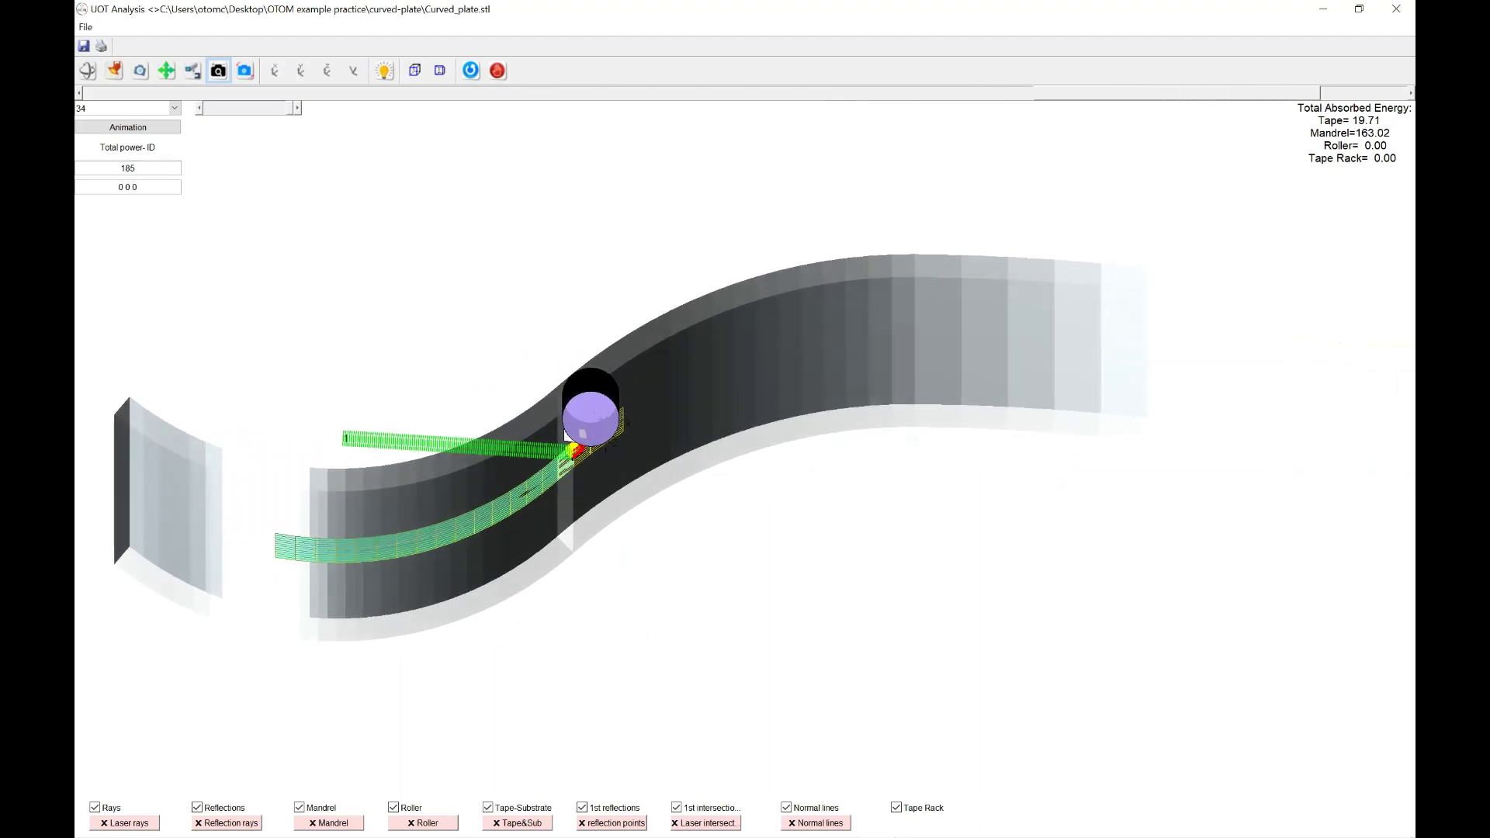
# Examine up close the laser rays, reflections and normal lines where the beam hits the tape near the roller
pyautogui.click(327, 71)
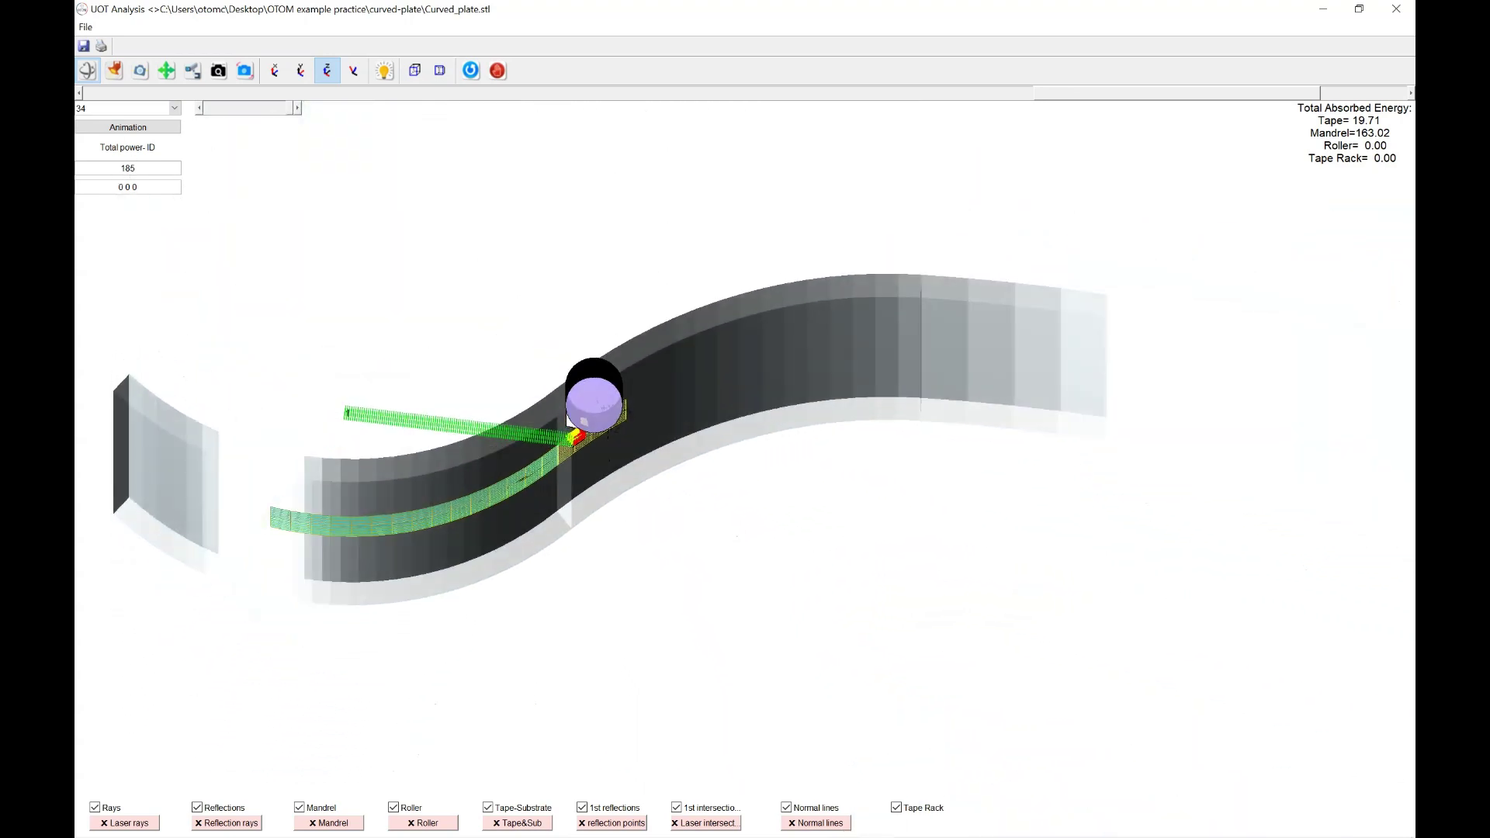
pyautogui.click(218, 70)
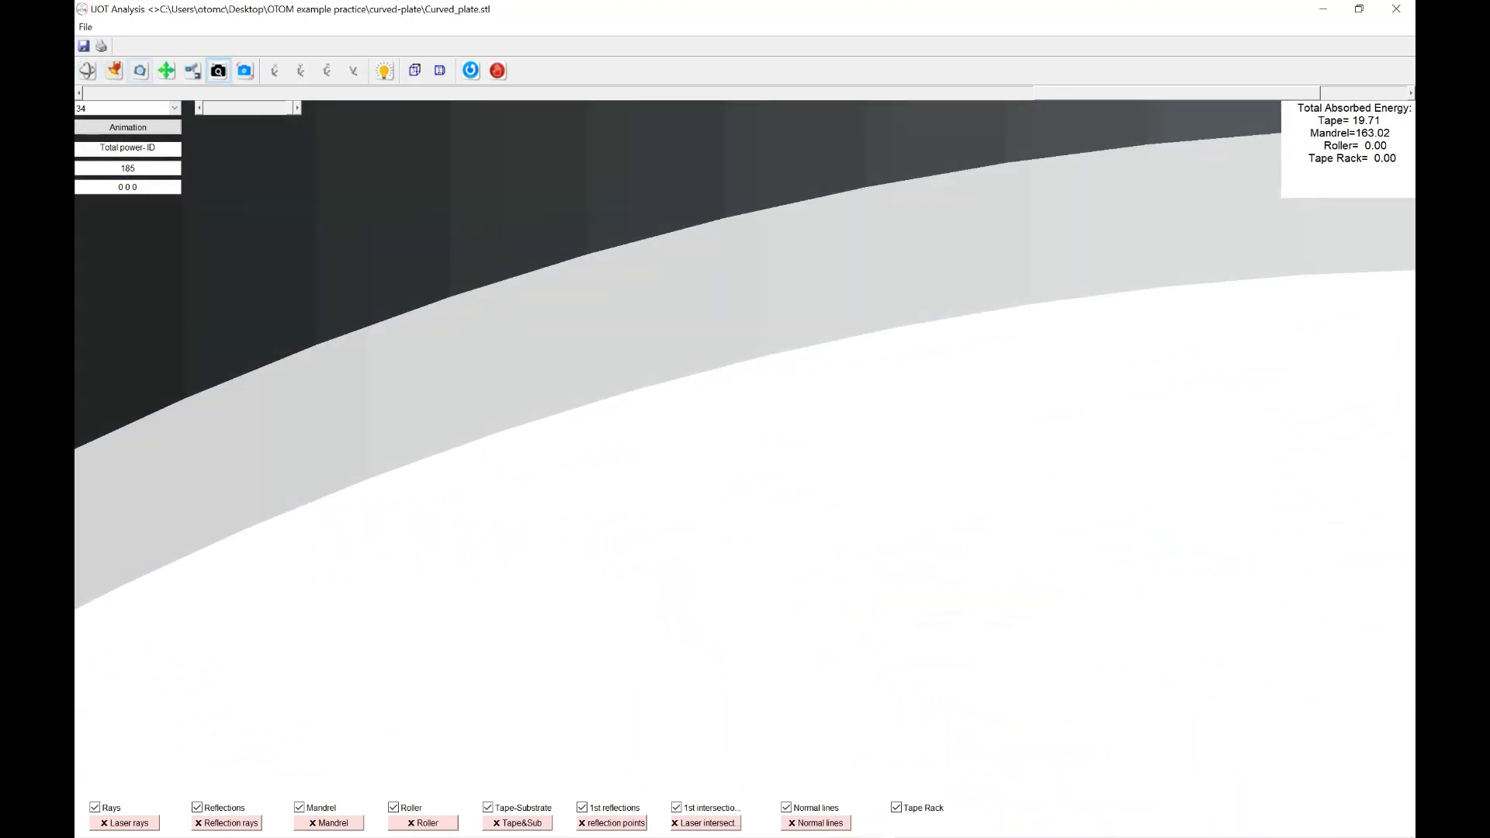
pyautogui.click(166, 70)
pyautogui.moveTo(194, 310); pyautogui.dragTo(1372, 437)
pyautogui.moveTo(467, 447); pyautogui.dragTo(585, 400)
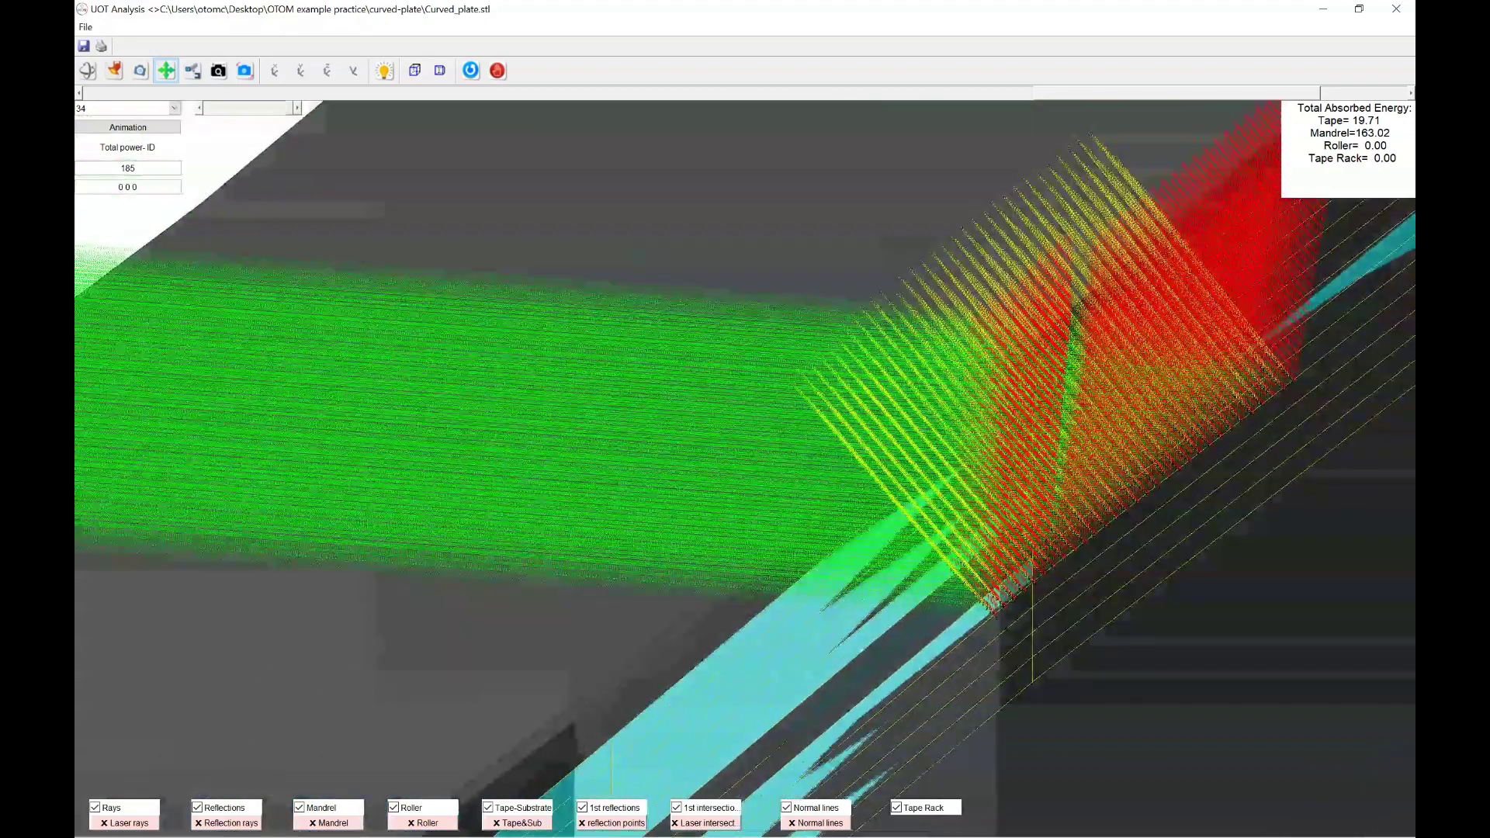
pyautogui.click(218, 70)
pyautogui.moveTo(745, 388); pyautogui.dragTo(745, 543)
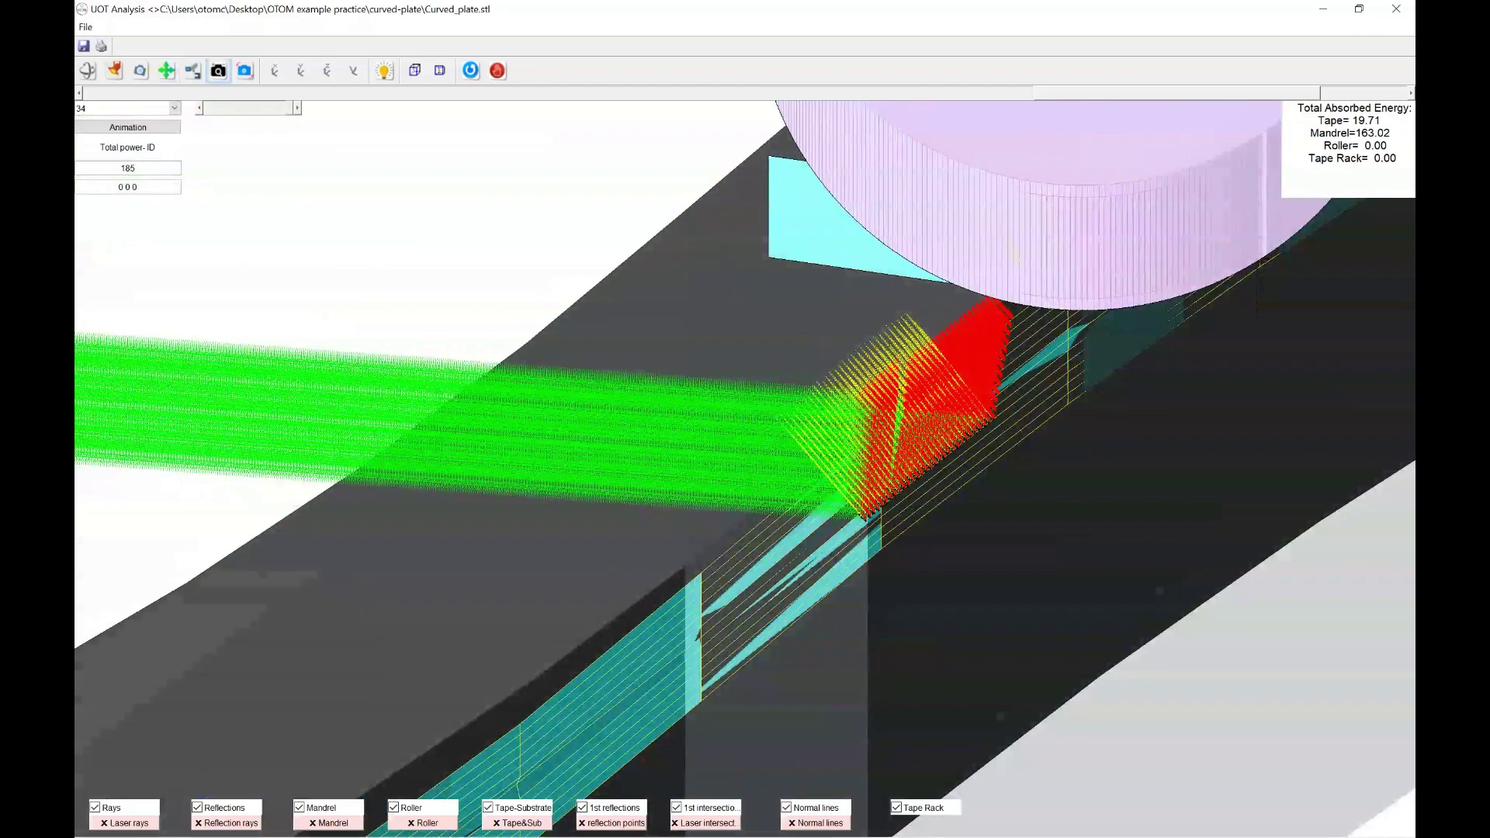
pyautogui.click(87, 71)
pyautogui.moveTo(745, 419); pyautogui.dragTo(772, 450)
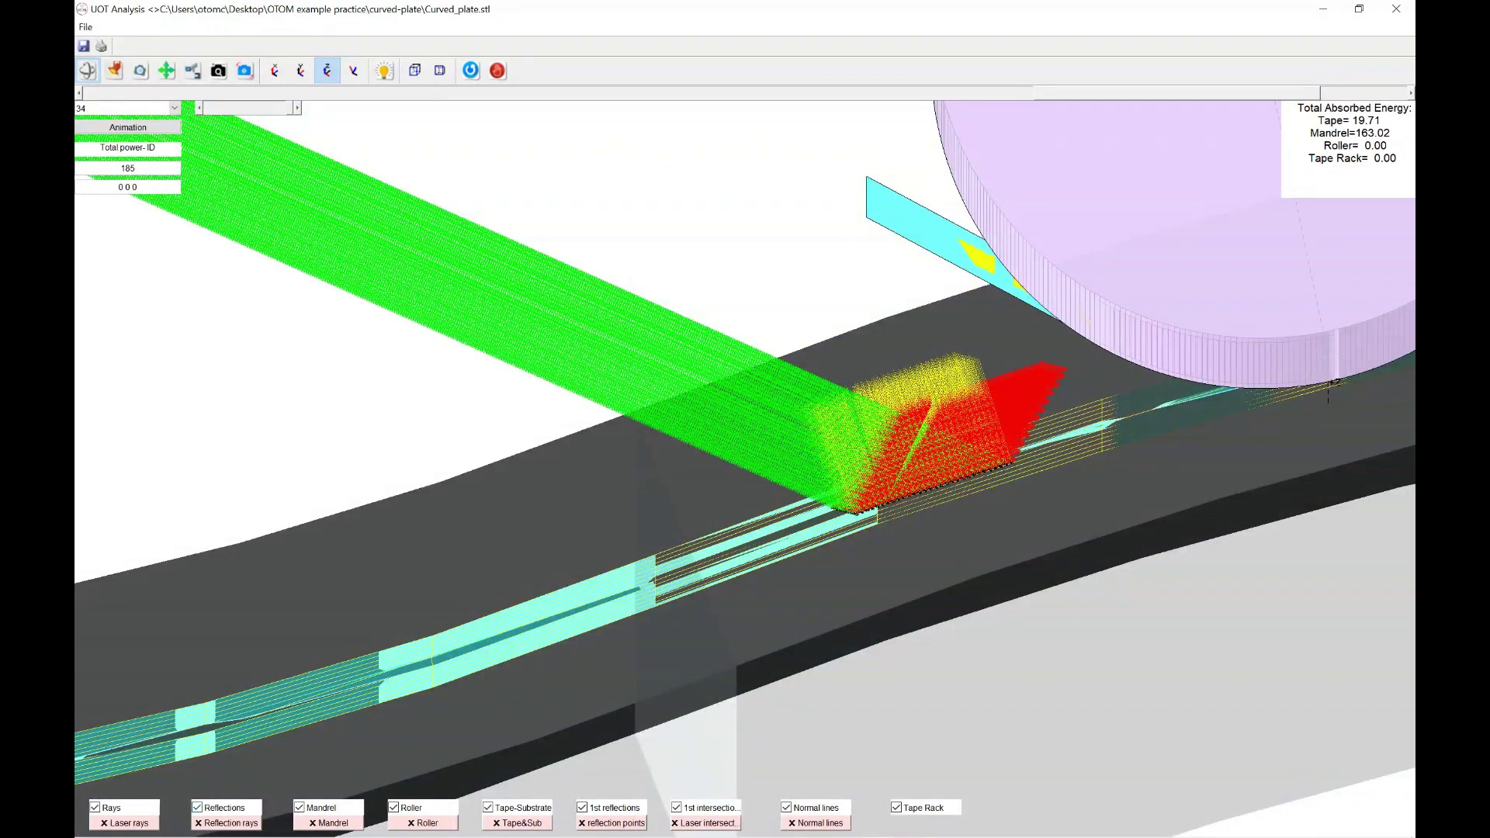
# Hide and restore the reflections, the mandrel and the rays one after another to compare the display
pyautogui.click(197, 807)
pyautogui.click(197, 807)
pyautogui.click(300, 807)
pyautogui.click(300, 807)
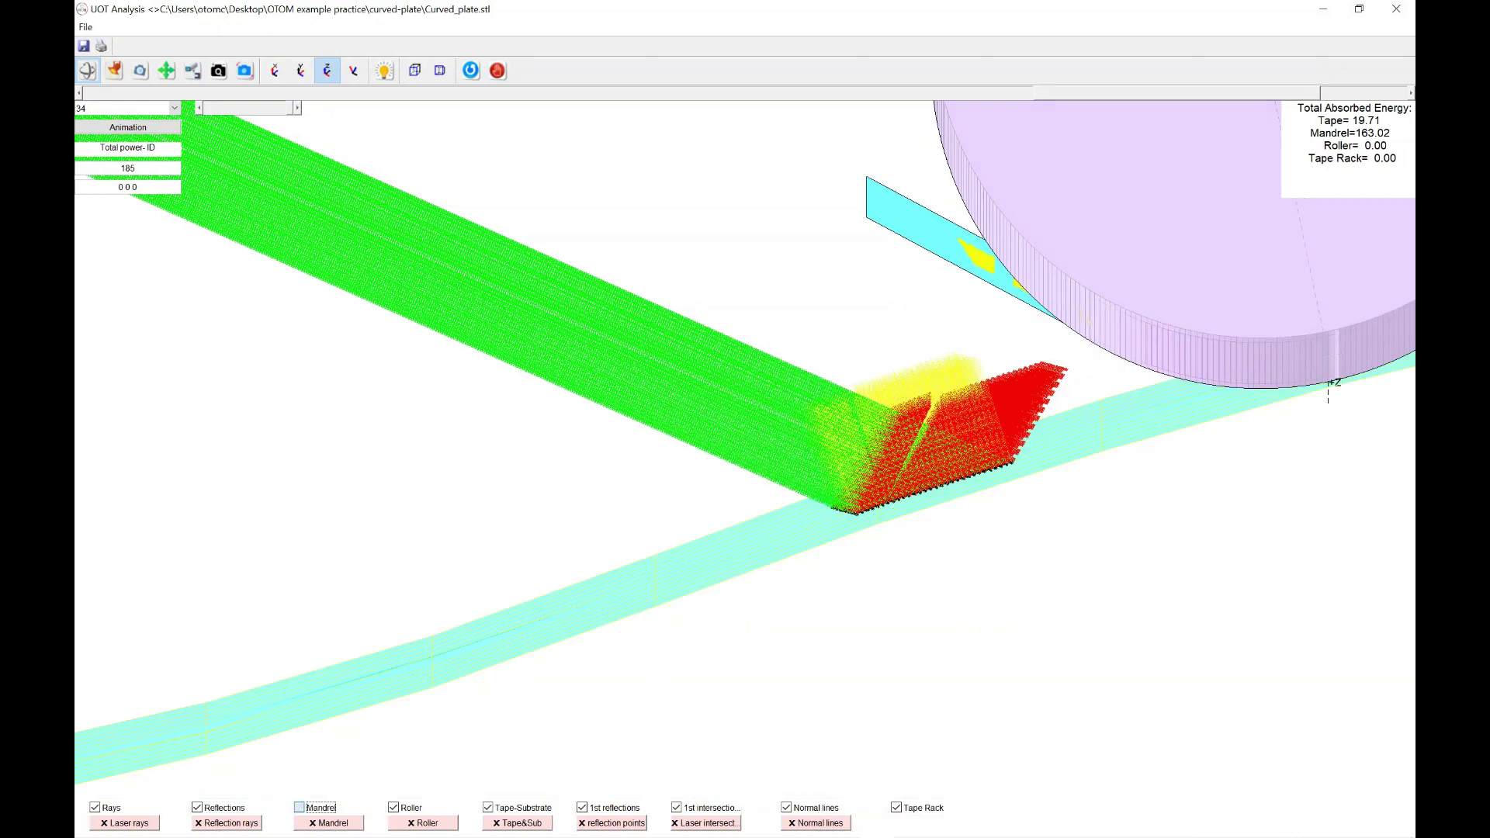
pyautogui.click(96, 808)
pyautogui.click(95, 807)
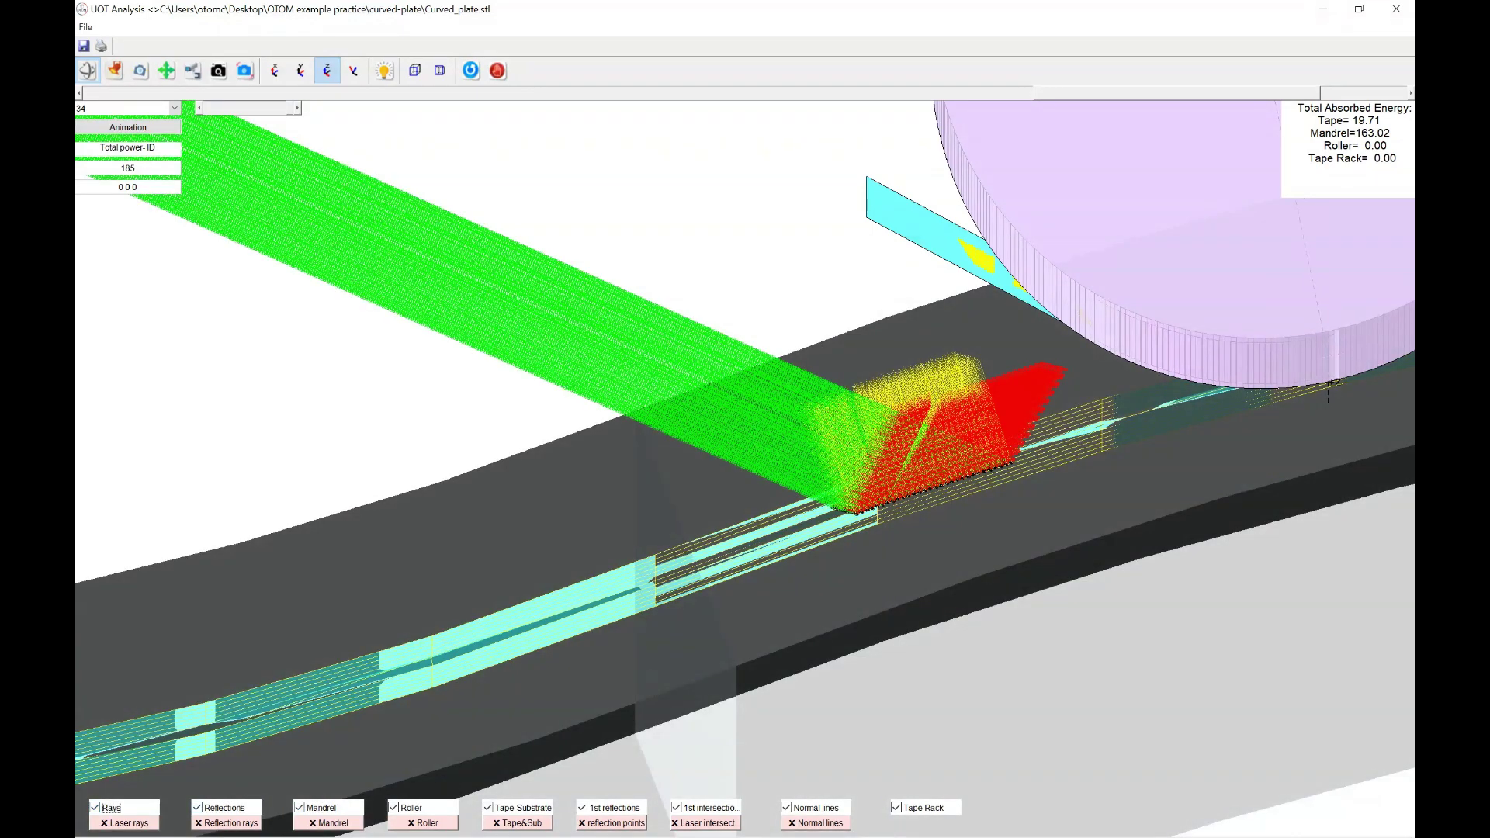
# Hide and restore the first reflections, first intersections, normal lines and tape-substrate in turn
pyautogui.click(582, 807)
pyautogui.click(582, 807)
pyautogui.click(676, 807)
pyautogui.click(676, 807)
pyautogui.click(786, 807)
pyautogui.click(786, 807)
pyautogui.press('Tab')
pyautogui.press('space')
pyautogui.click(487, 807)
pyautogui.click(487, 808)
# Set the total laser power to 500 and its ID values to 2 100 100
pyautogui.click(218, 70)
pyautogui.moveTo(745, 419); pyautogui.dragTo(745, 560)
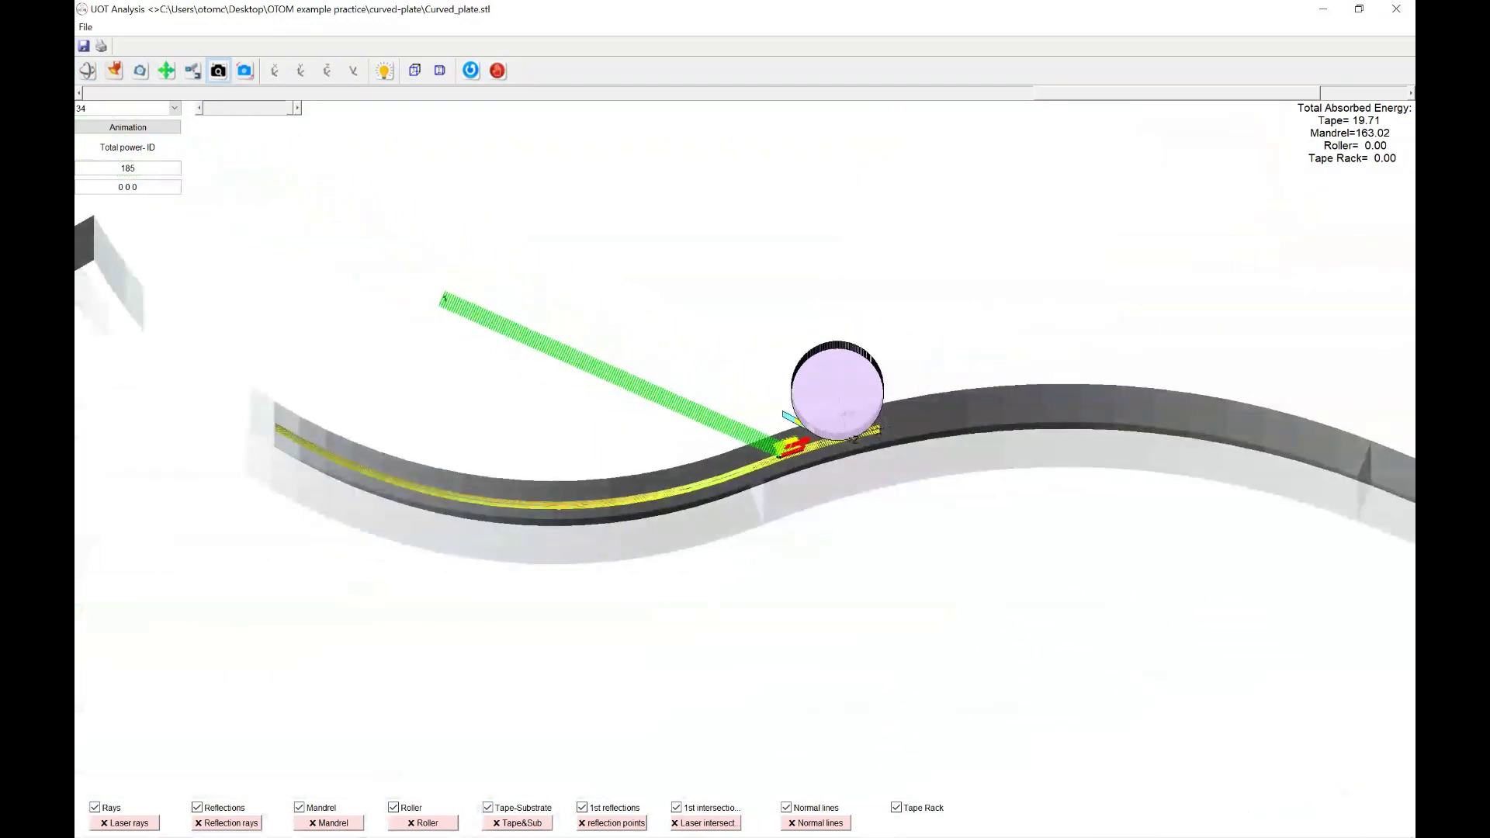
pyautogui.doubleClick(127, 167)
pyautogui.write('500')
pyautogui.press('Return')
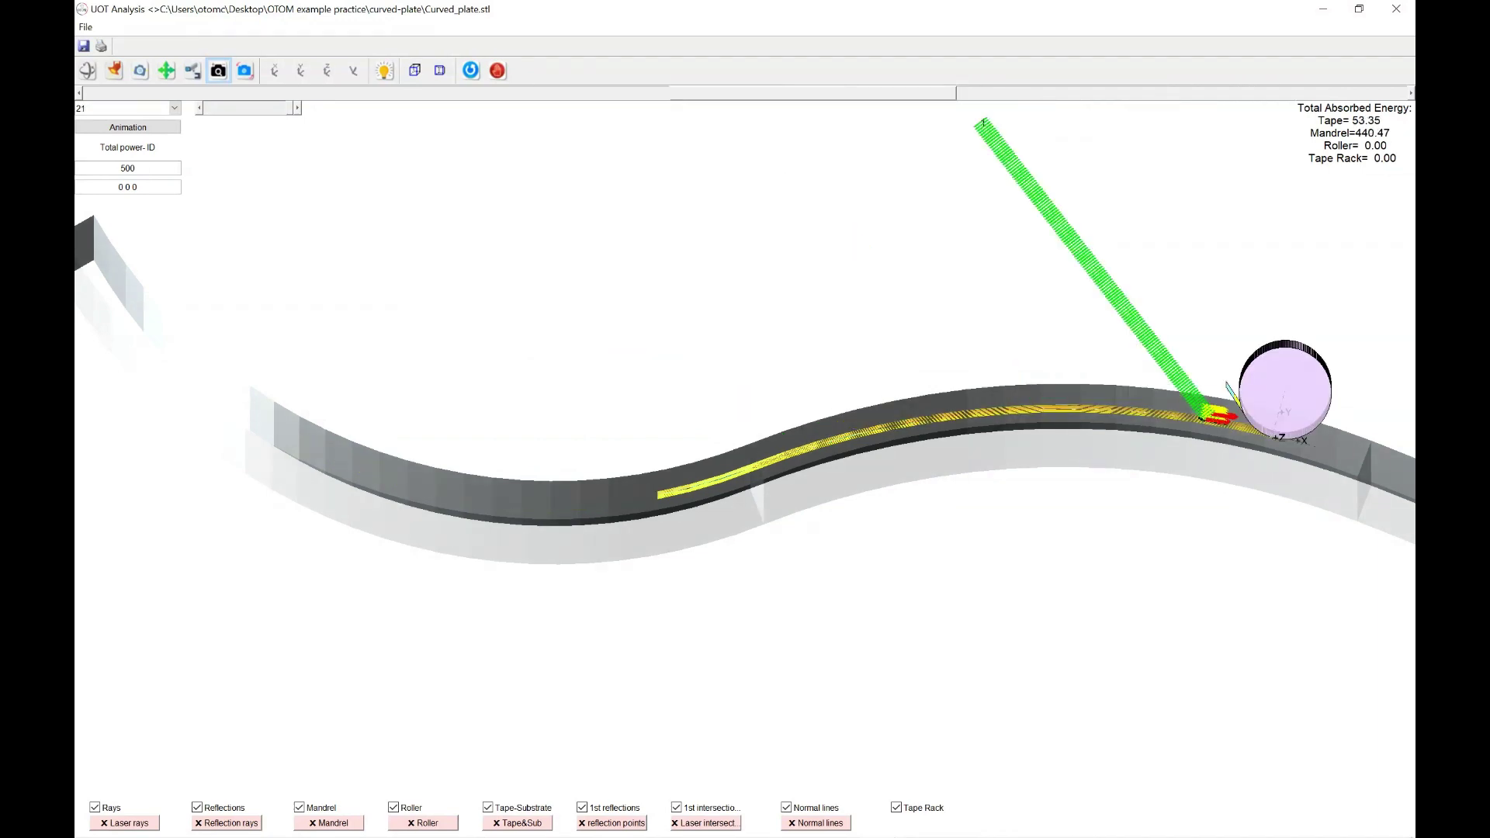
pyautogui.doubleClick(127, 167)
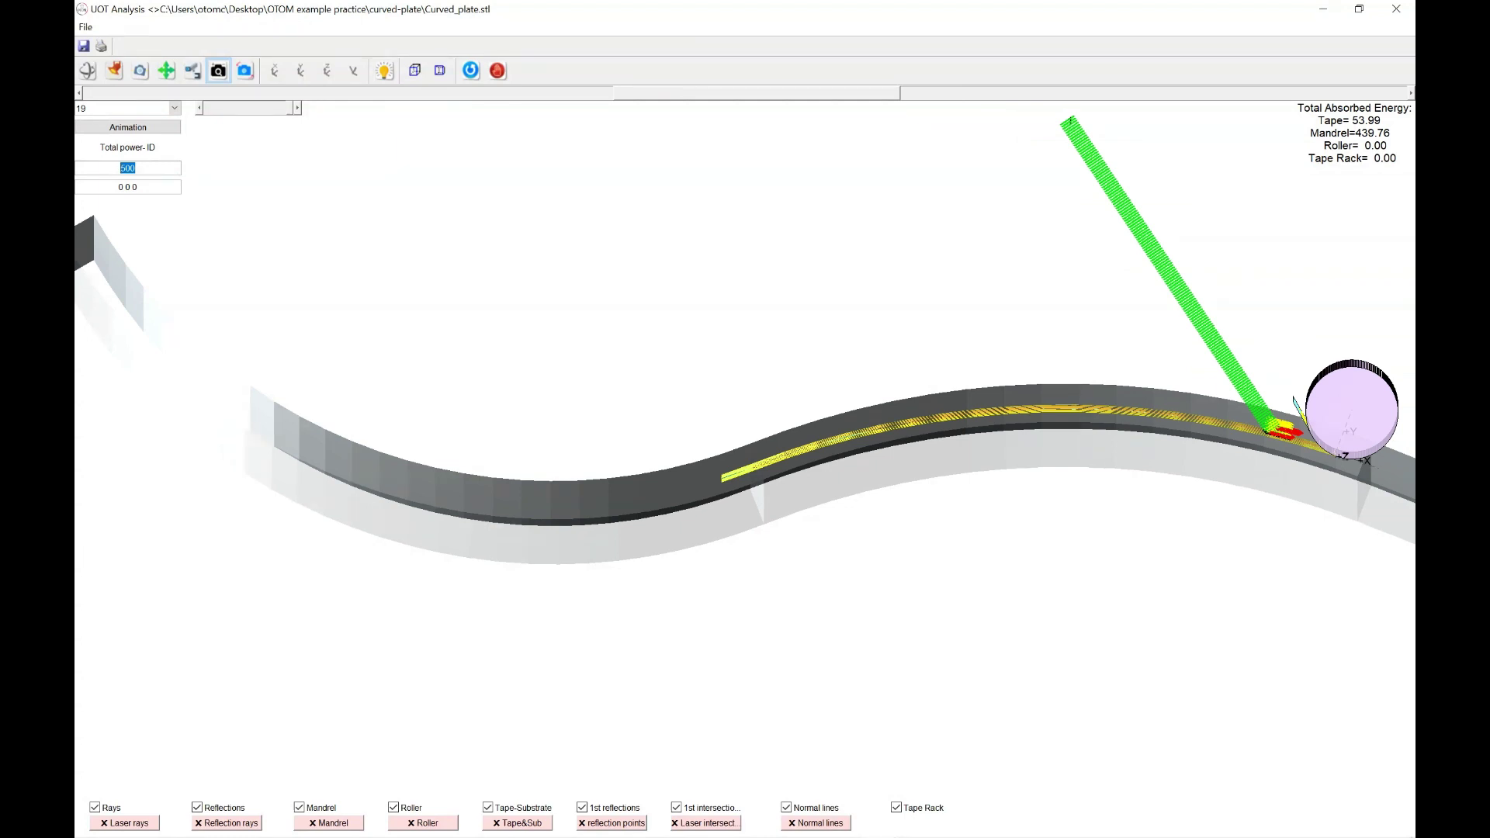
pyautogui.press('Tab')
pyautogui.write('2 100 100')
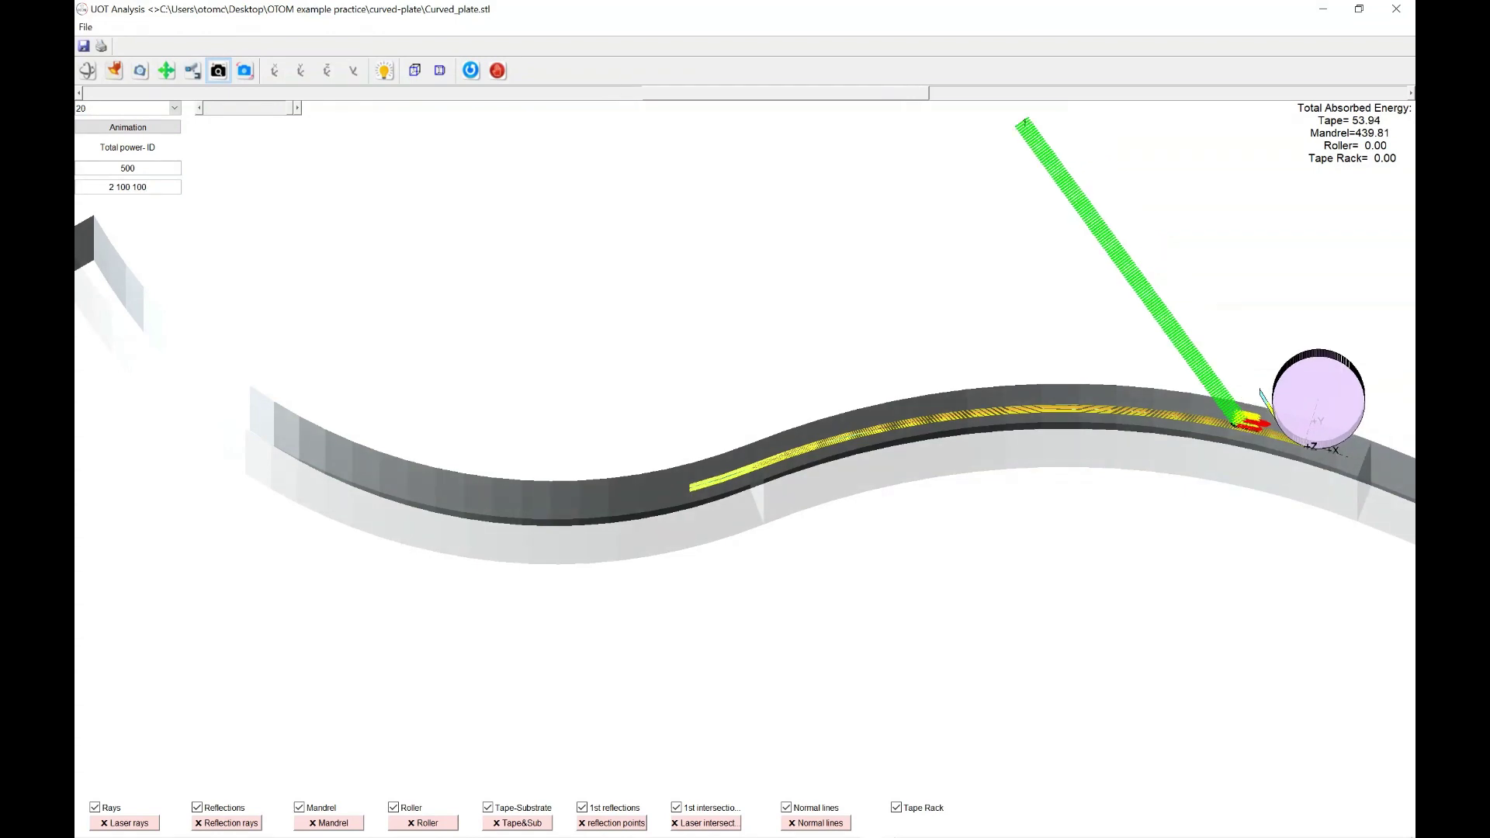
# Uncover the OTOM AFP main window, look up the laser distribution control among the initialization options, and return to the maximized UOT Analysis results
pyautogui.moveTo(893, 9); pyautogui.dragTo(903, 103)
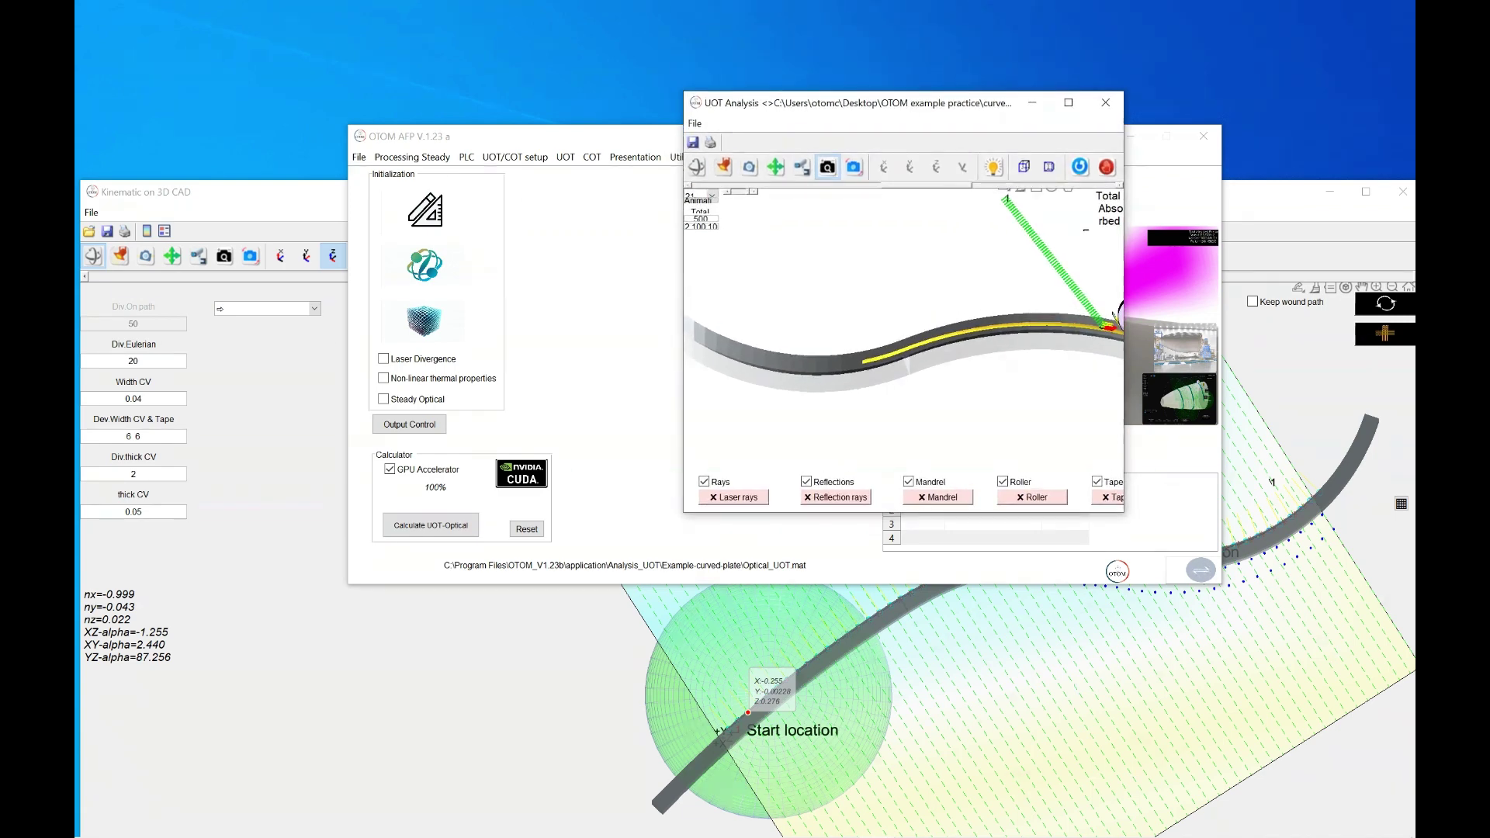
pyautogui.moveTo(1123, 513); pyautogui.dragTo(1315, 718)
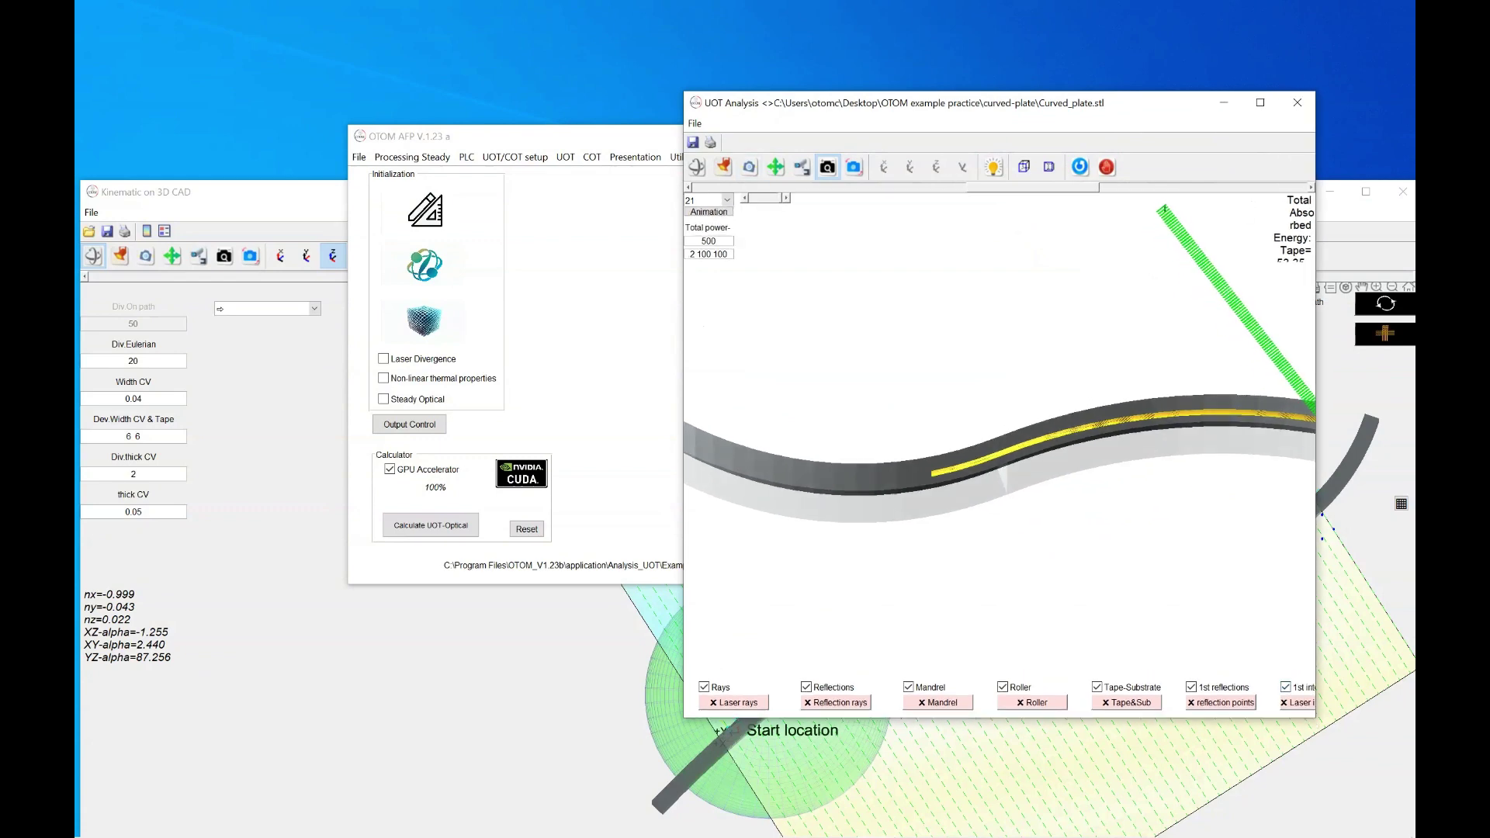
pyautogui.click(412, 157)
pyautogui.moveTo(417, 175)
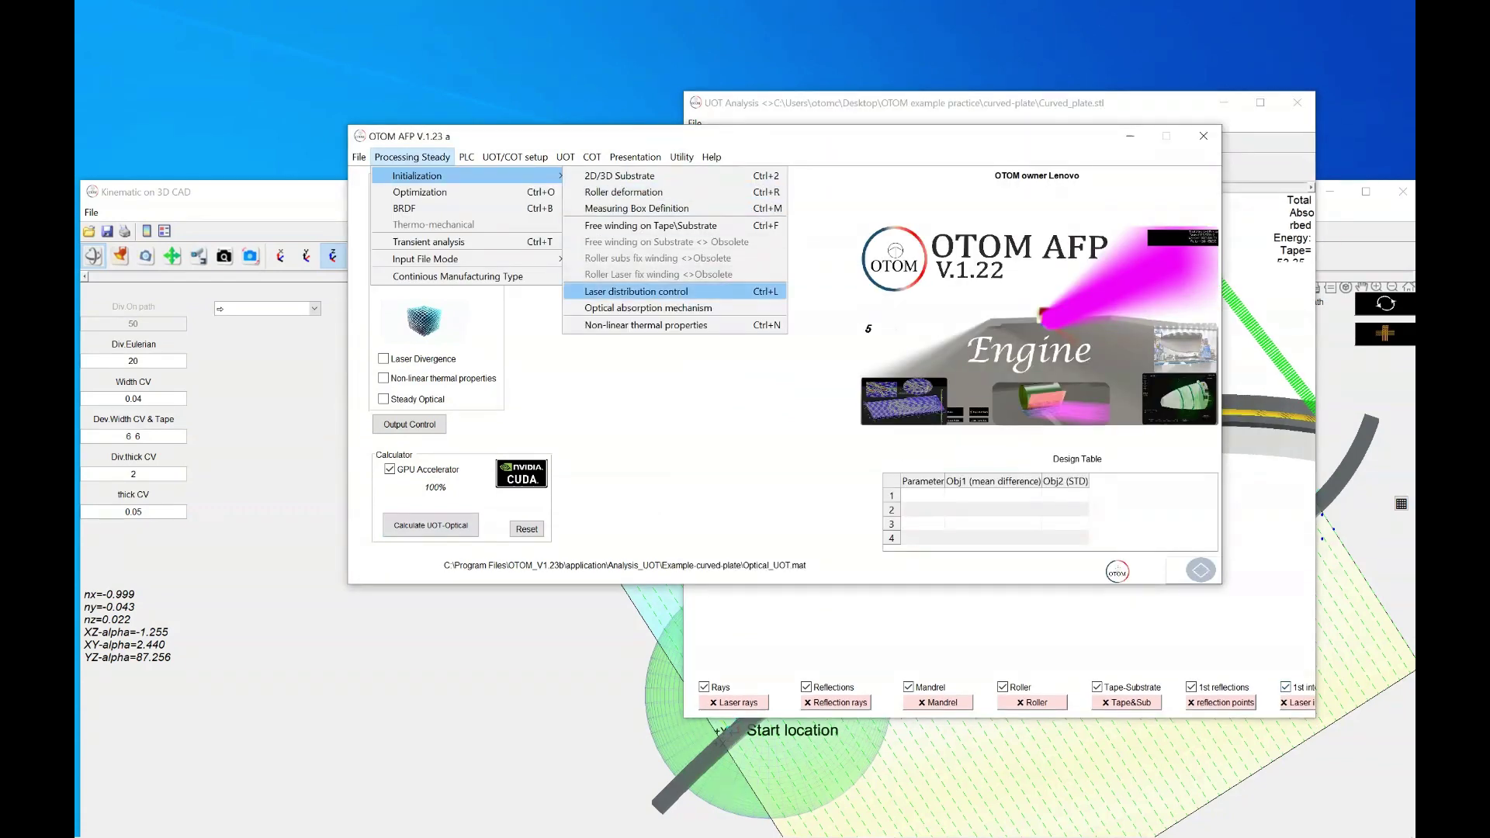
pyautogui.click(637, 291)
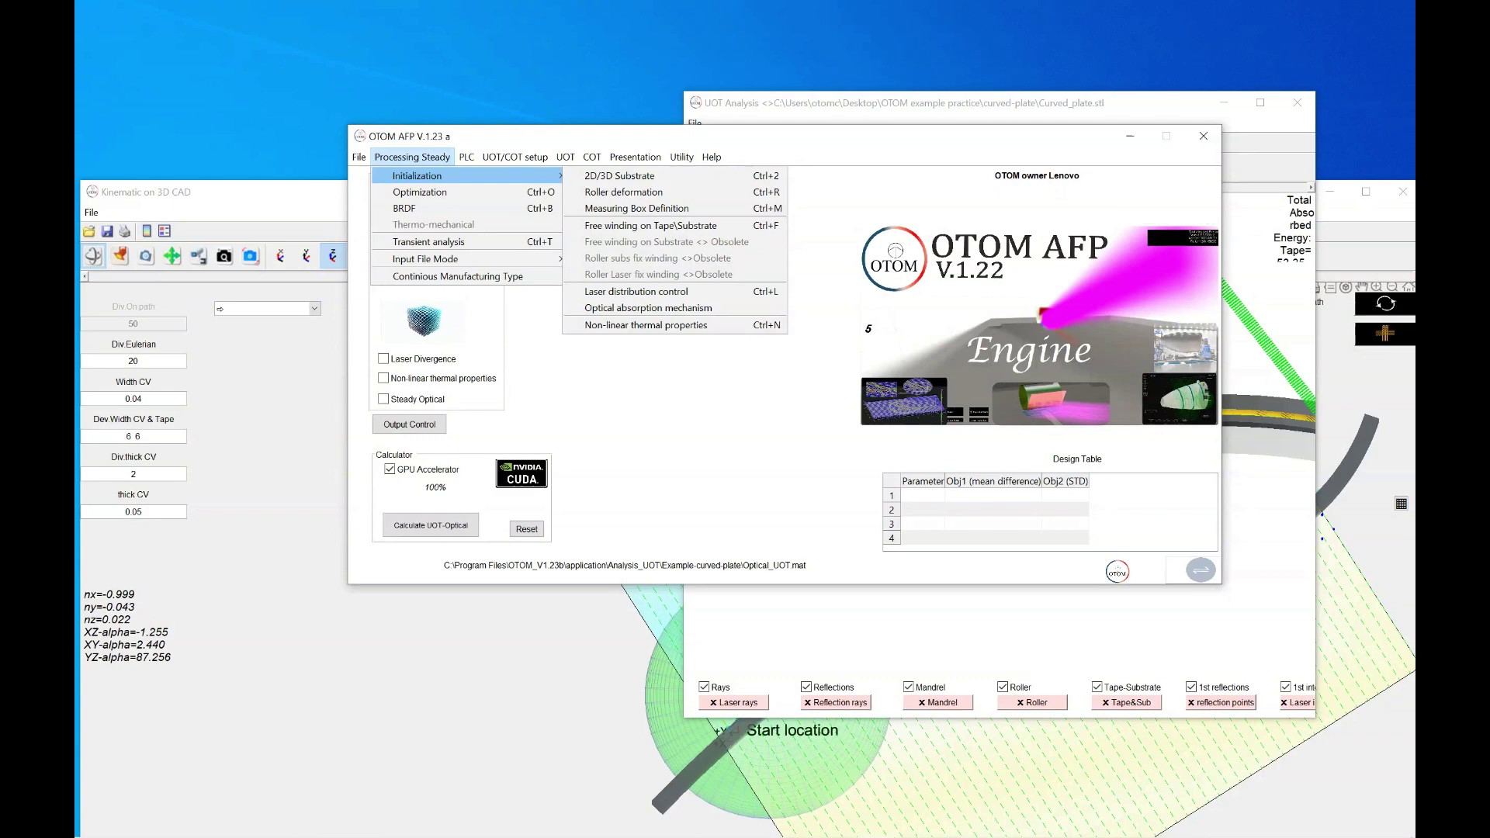
pyautogui.moveTo(1040, 102); pyautogui.dragTo(973, 0)
# Play the step animation and review the roller and laser along the plate from different angles, including steps 32 and 22
pyautogui.moveTo(147, 186); pyautogui.dragTo(107, 187)
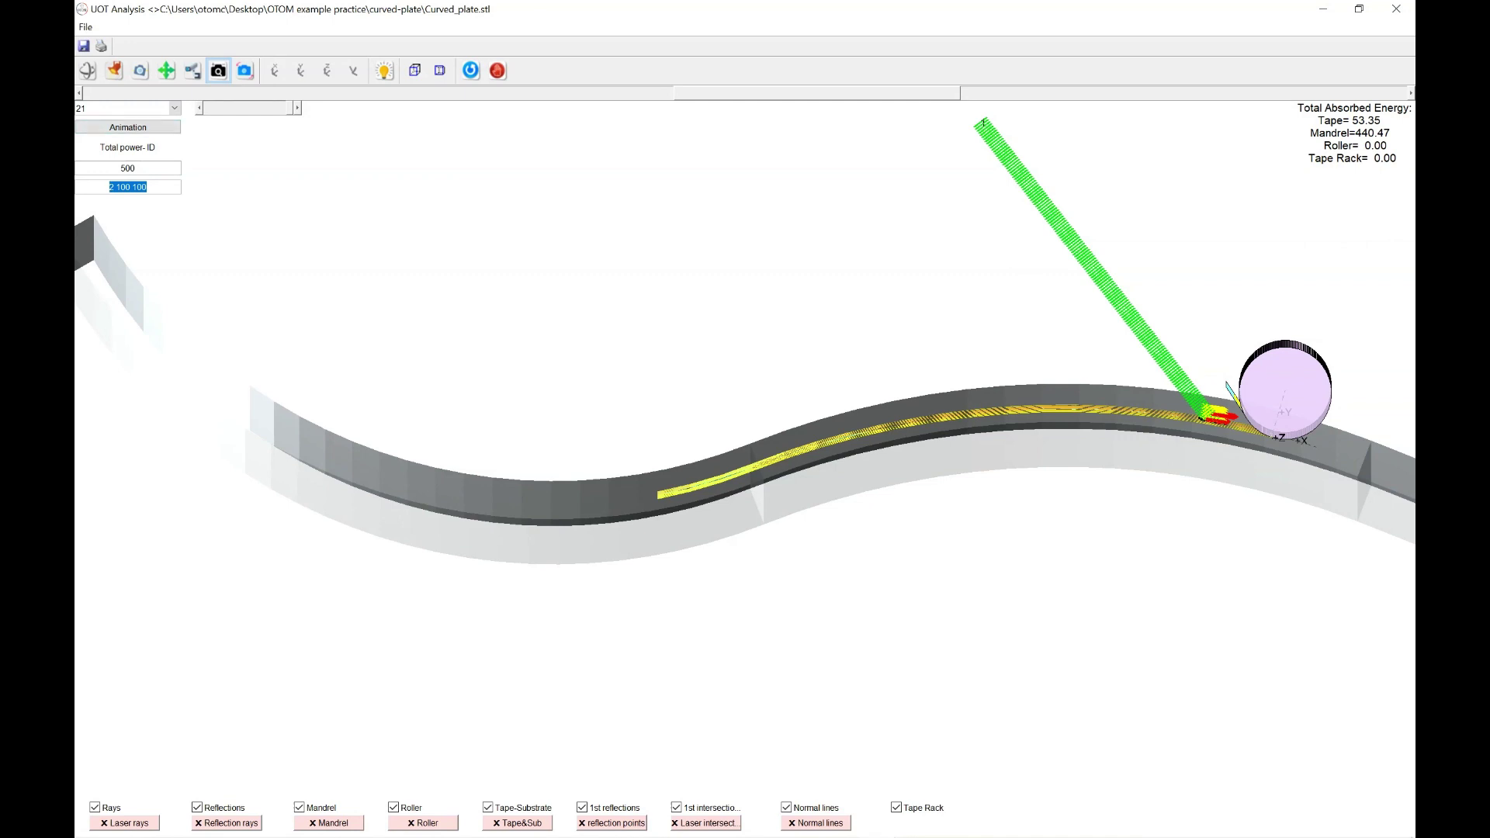
pyautogui.click(127, 126)
pyautogui.scroll(-3, 745, 466)
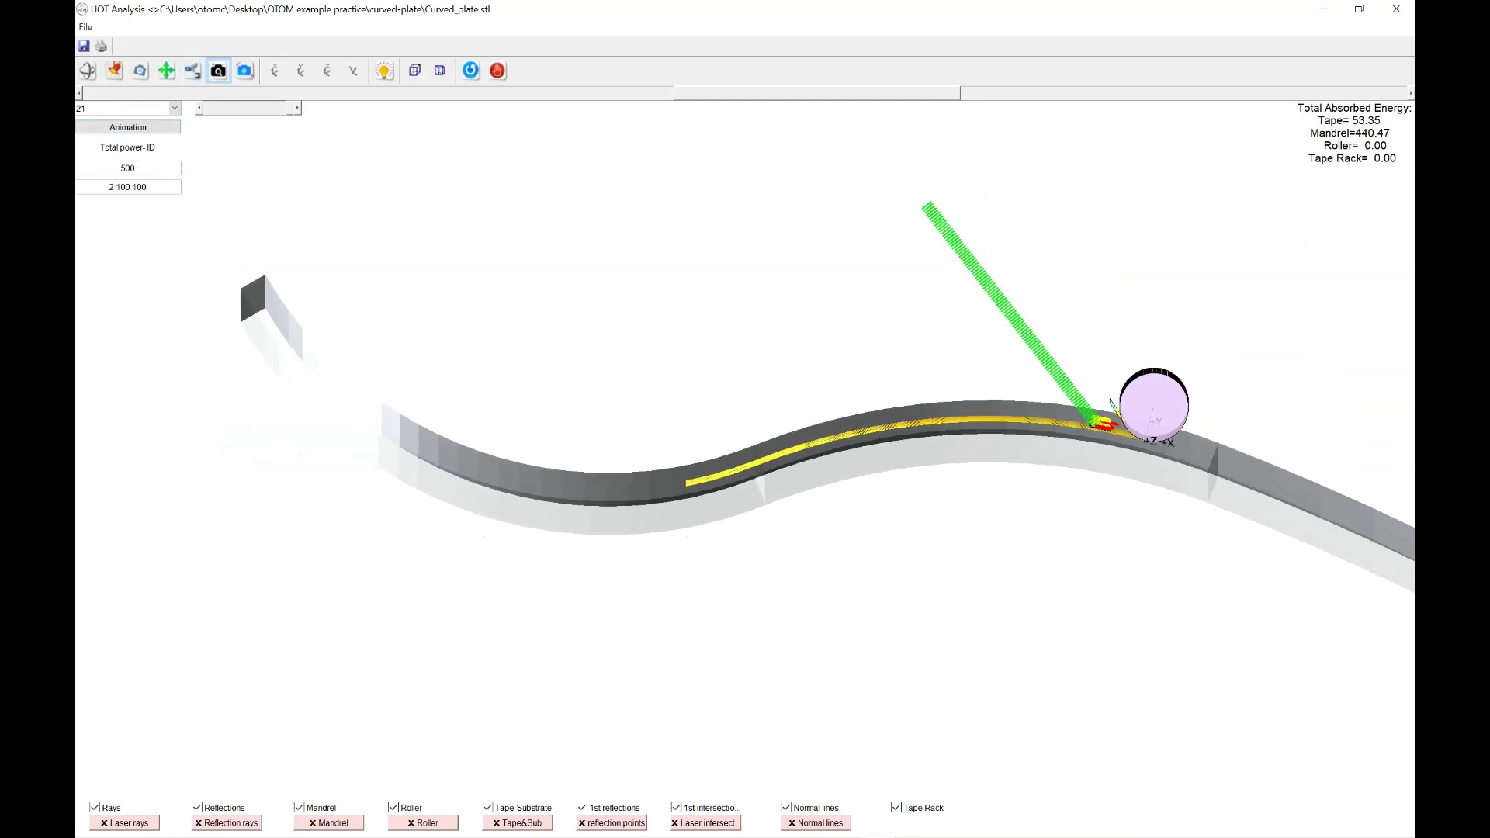
pyautogui.scroll(2, 745, 466)
pyautogui.moveTo(290, 108); pyautogui.dragTo(224, 108)
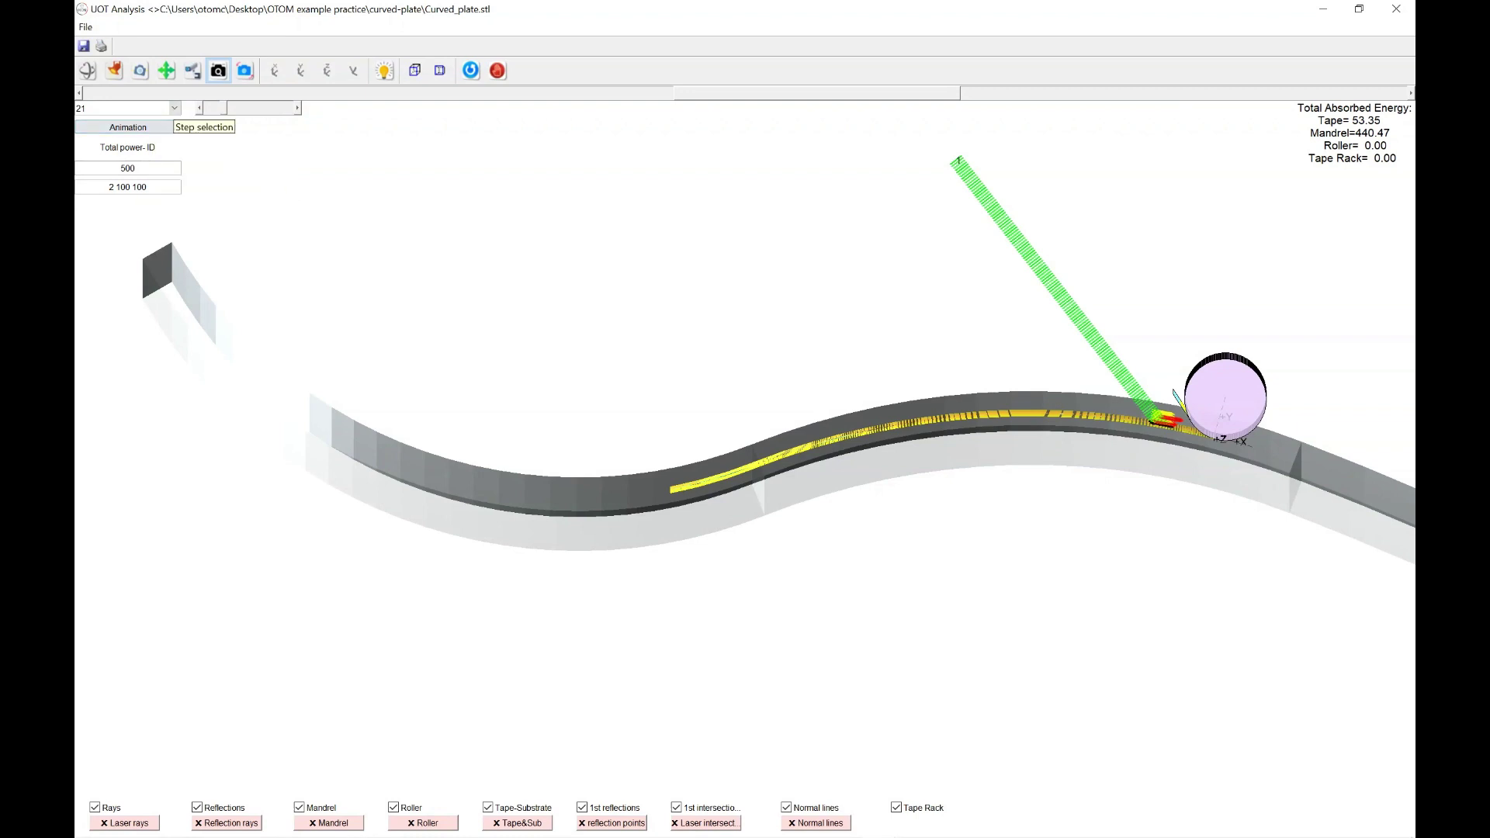
pyautogui.scroll(-4, 237, 92)
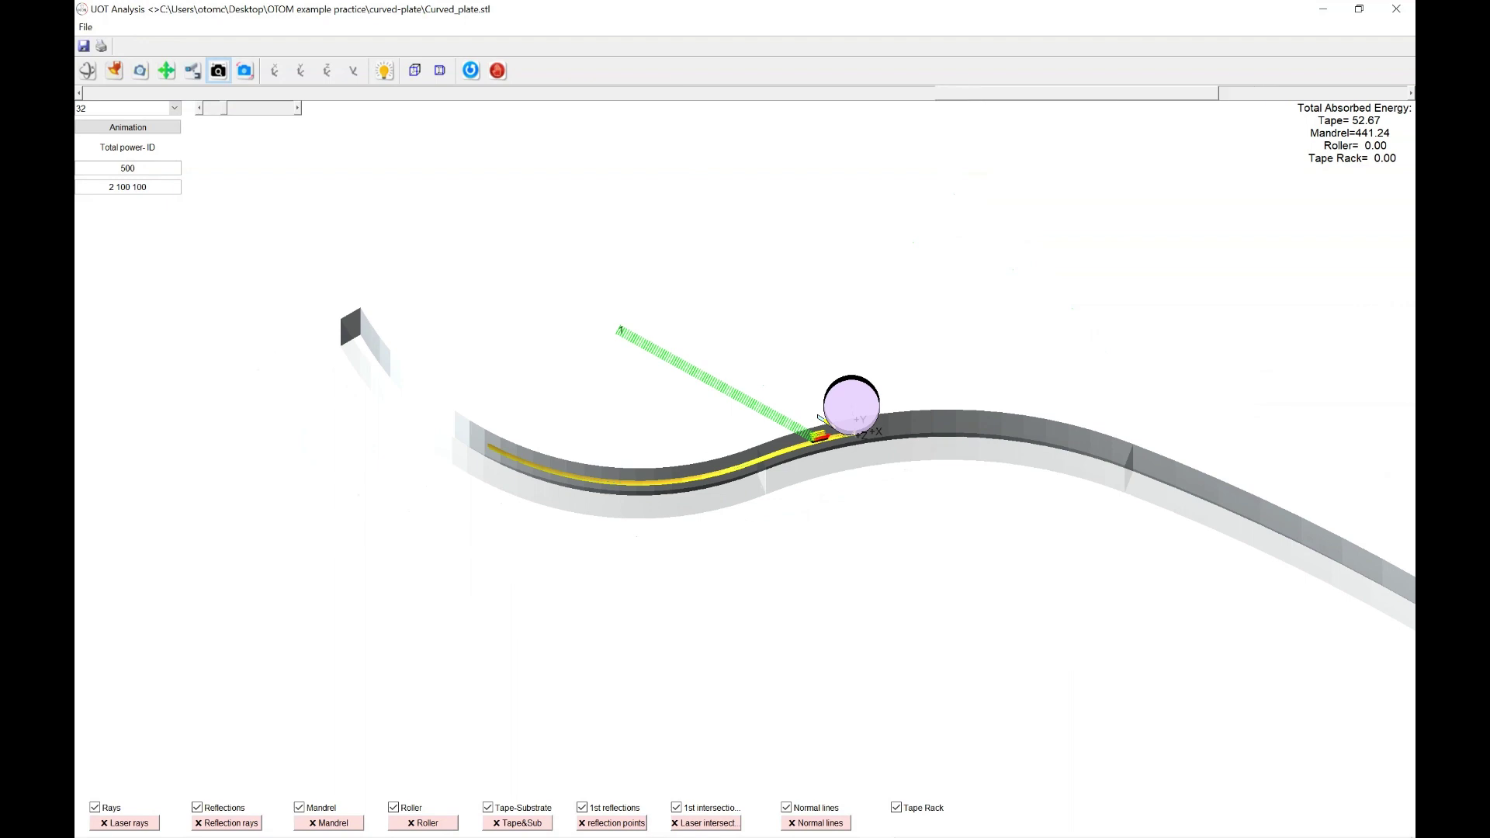
pyautogui.click(327, 70)
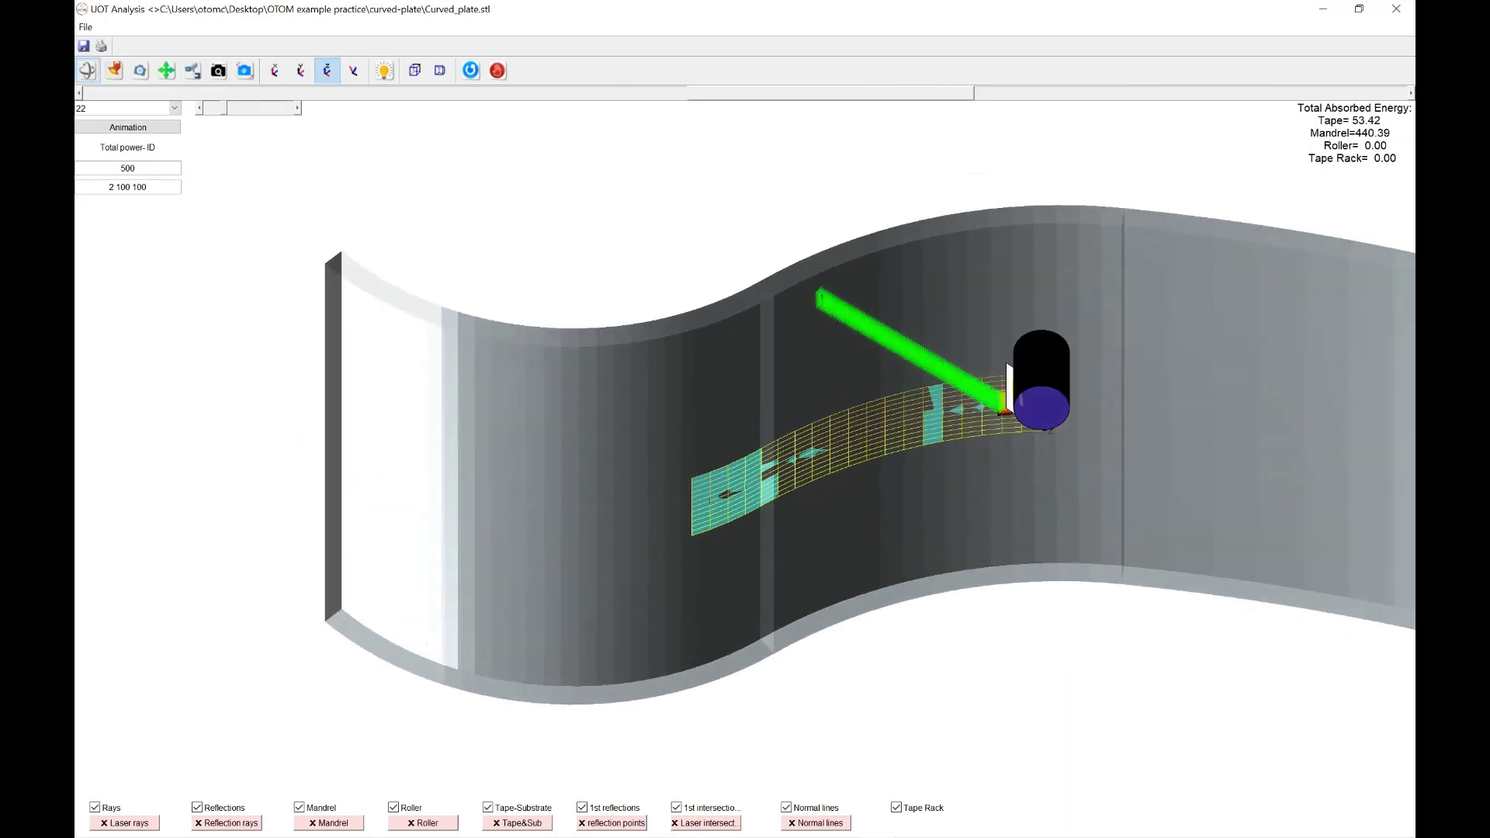